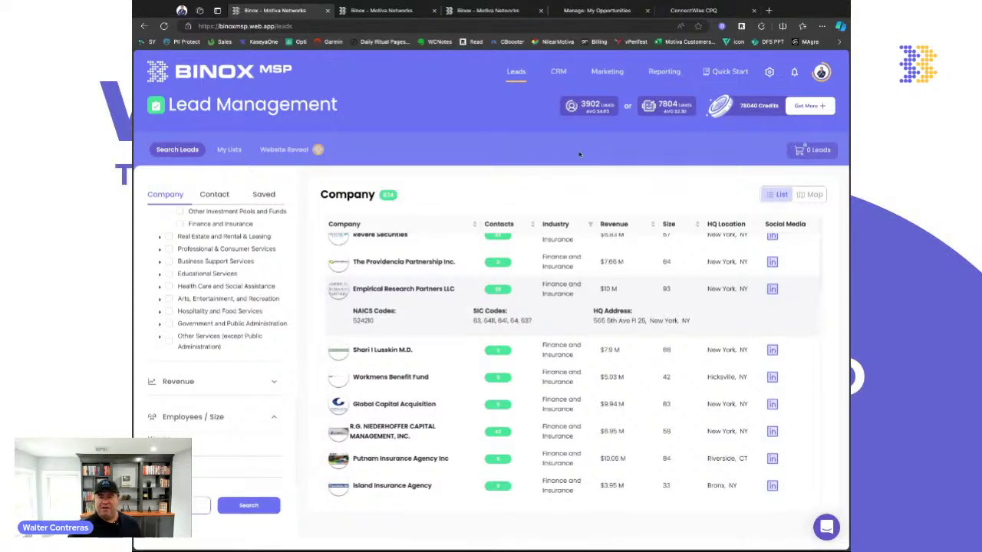
# View the company results on the map and return to the list view.
pyautogui.click(814, 196)
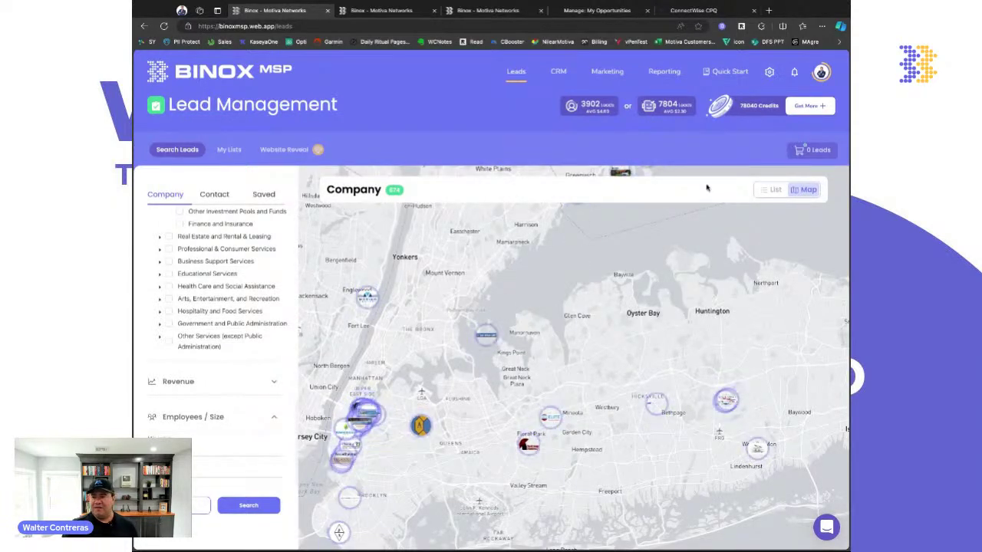
pyautogui.click(770, 190)
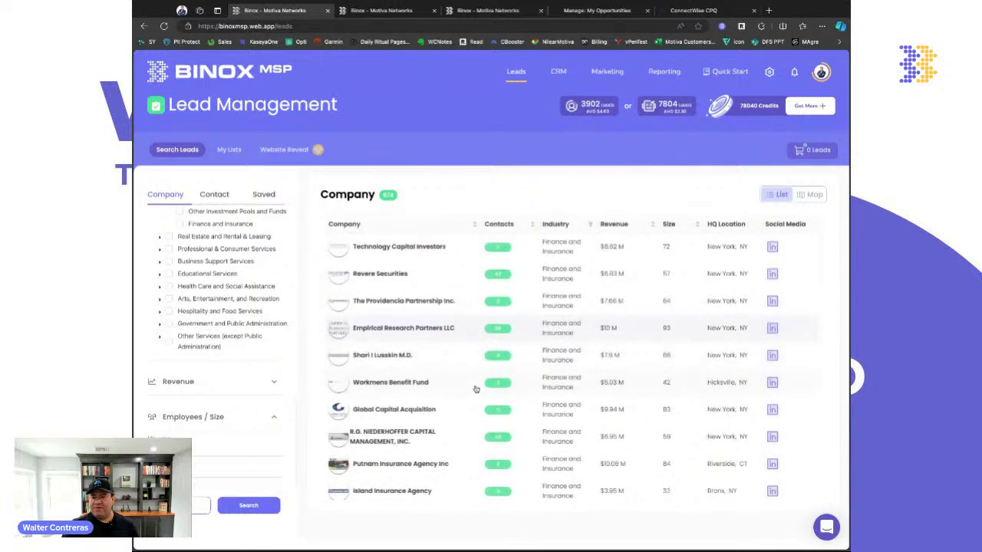
# Expand the R.G. Niederhoffer Capital Management company details and review the industry filters used for the search.
pyautogui.scroll(-3, 475, 389)
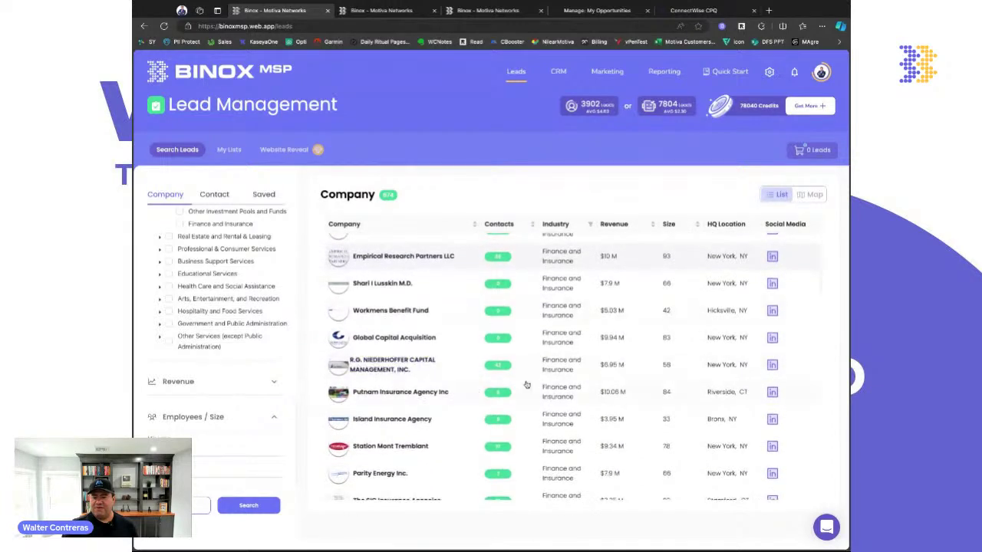
pyautogui.click(387, 365)
pyautogui.scroll(-2, 357, 352)
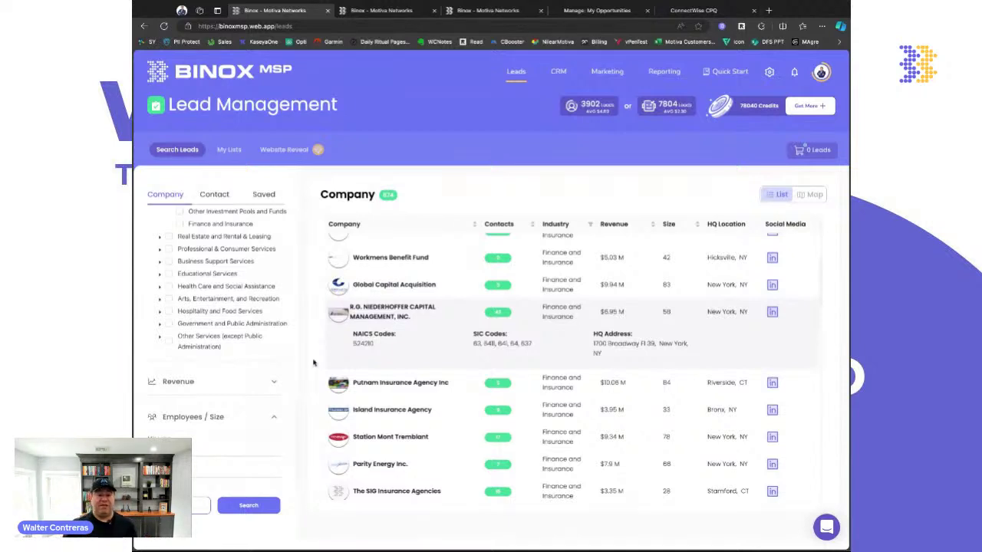
pyautogui.scroll(5, 215, 354)
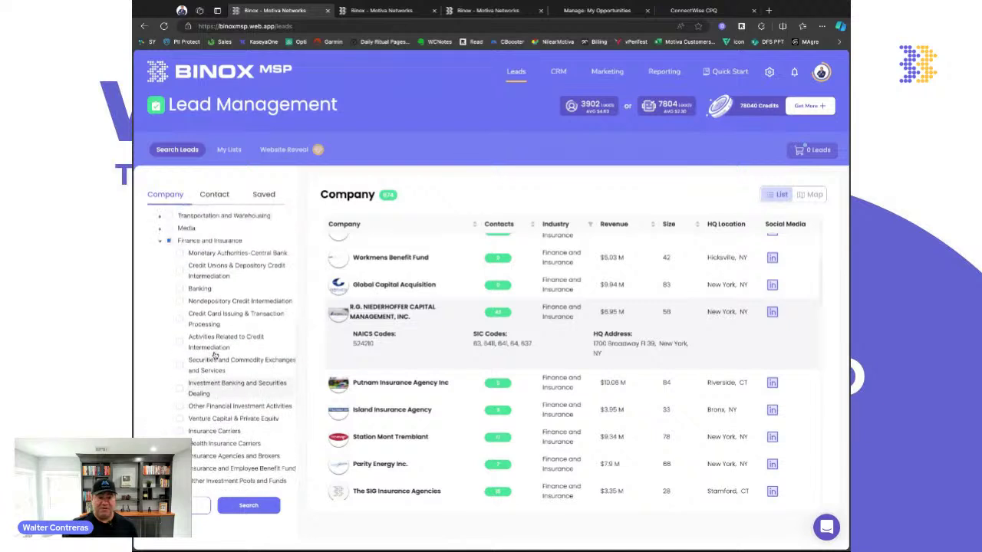
pyautogui.scroll(5, 216, 352)
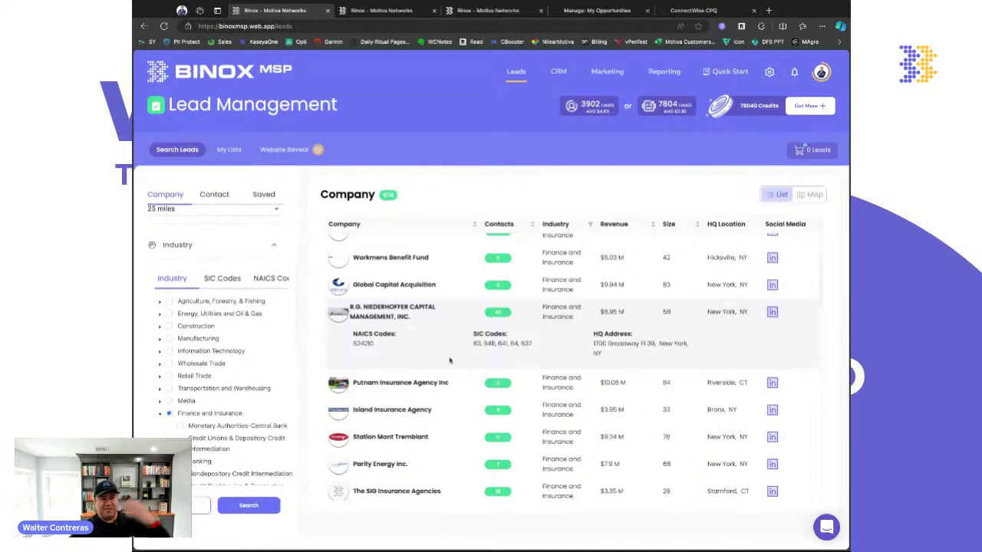
# Open the contacts of R.G. Niederhoffer Capital Management and show only the human-verified leads.
pyautogui.click(496, 313)
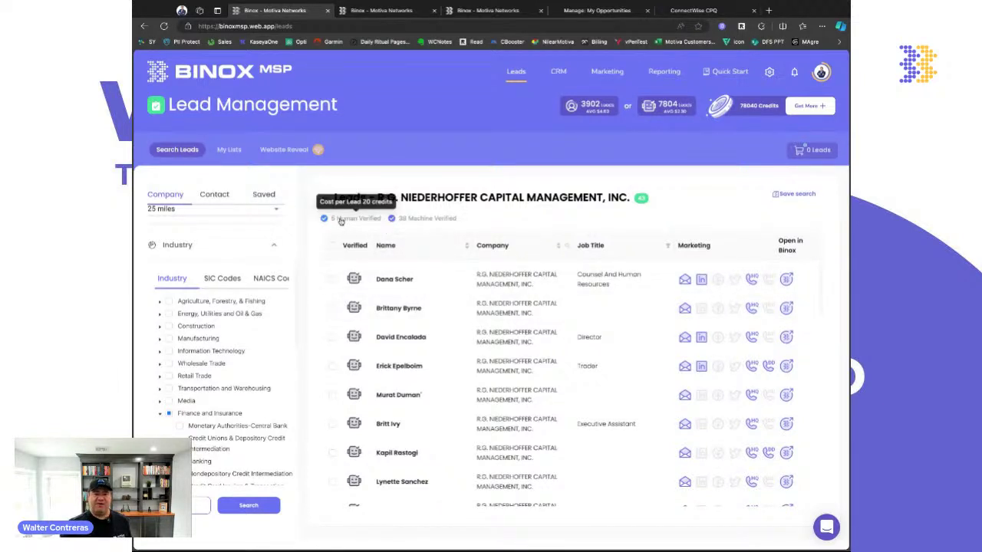
pyautogui.click(391, 219)
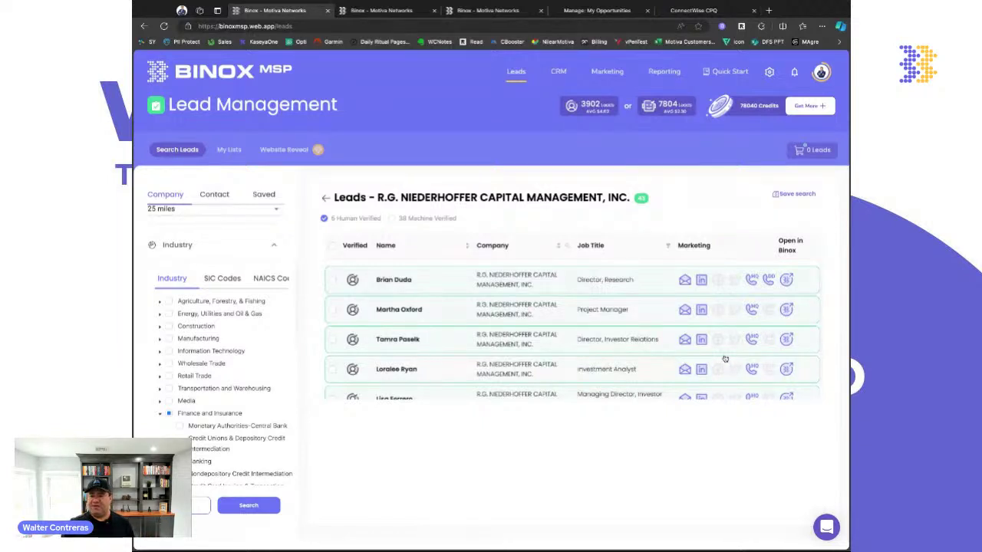
pyautogui.scroll(-1, 705, 353)
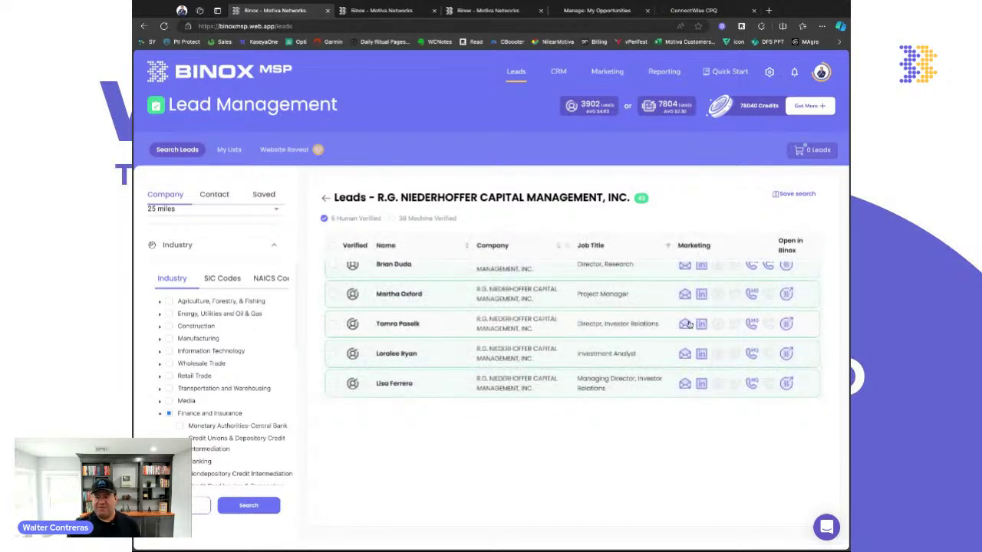
# Expand the Director, Investor Relations lead's details and add that lead to the cart.
pyautogui.click(565, 323)
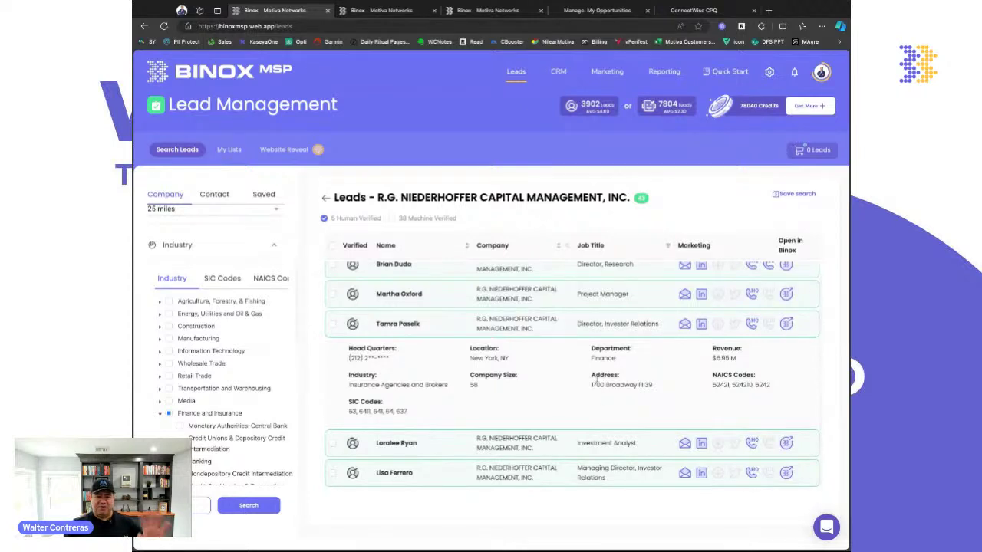
pyautogui.click(333, 325)
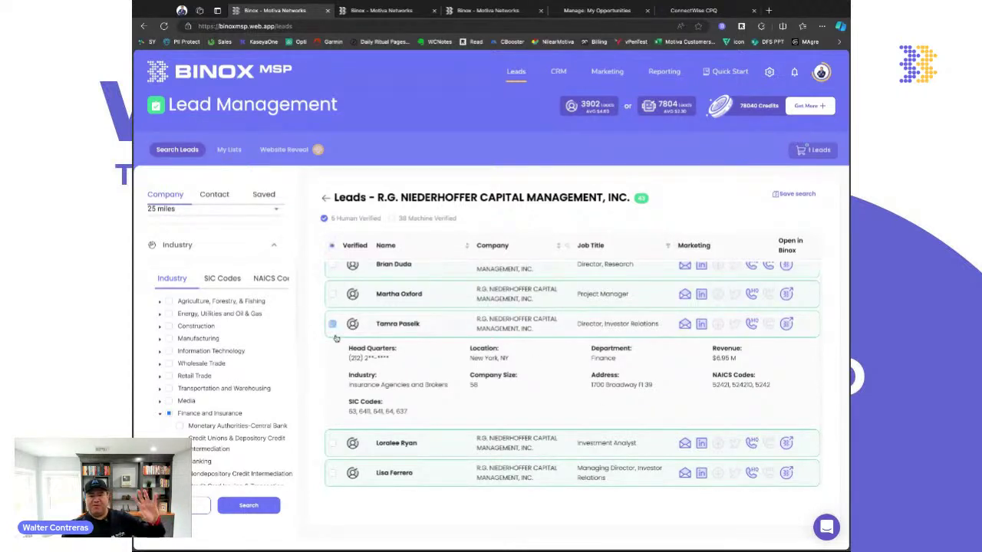
pyautogui.click(819, 150)
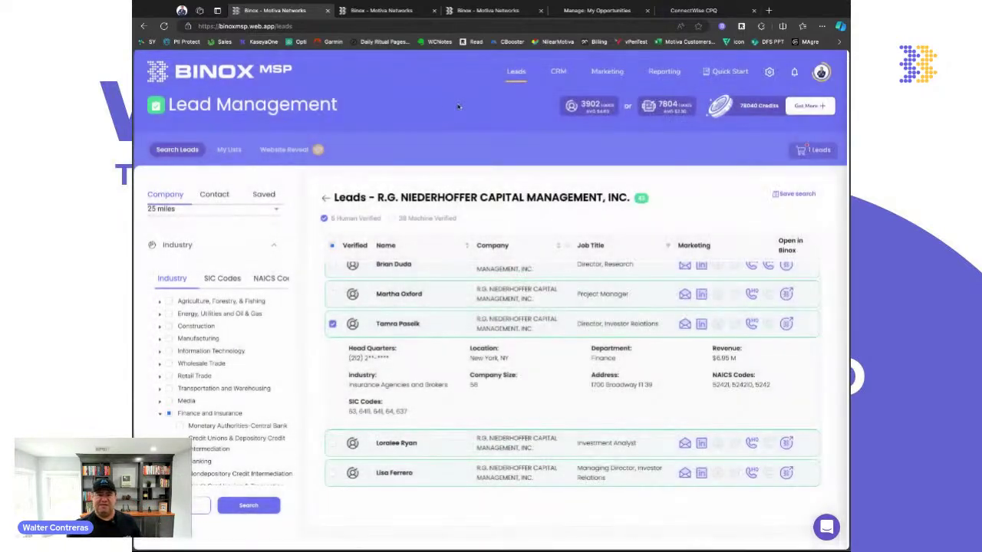
pyautogui.click(457, 106)
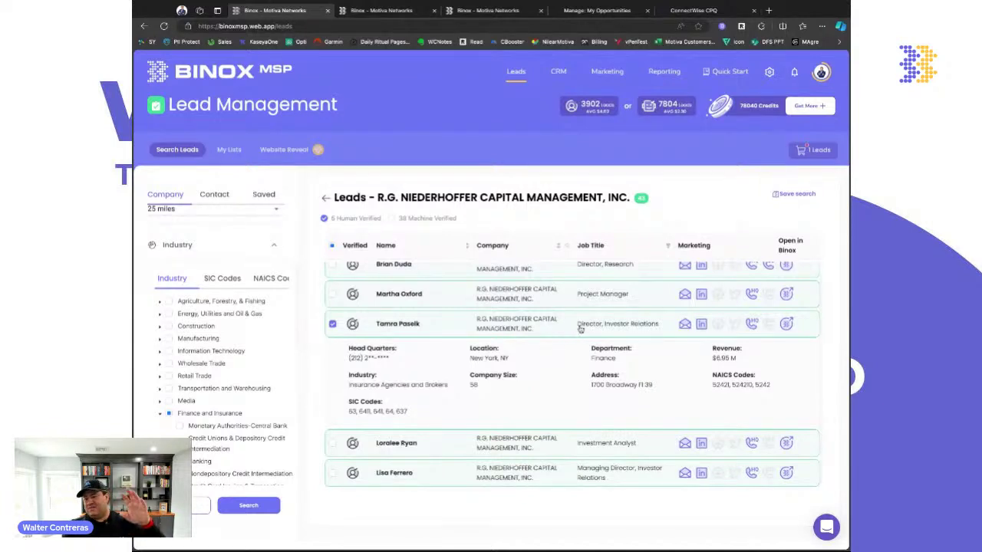
# Try to open the Director, Investor Relations lead in Binox and expand its details again.
pyautogui.click(786, 324)
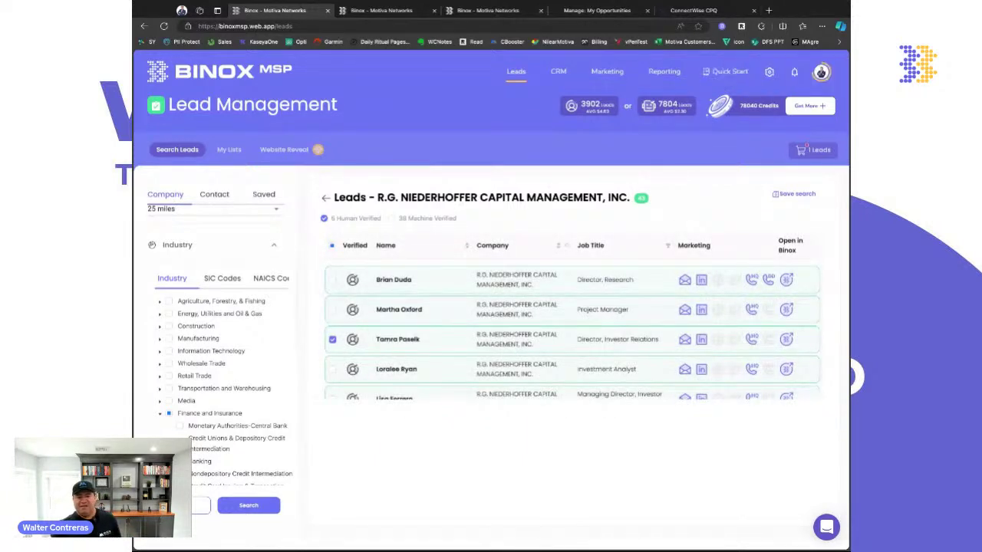
pyautogui.click(449, 342)
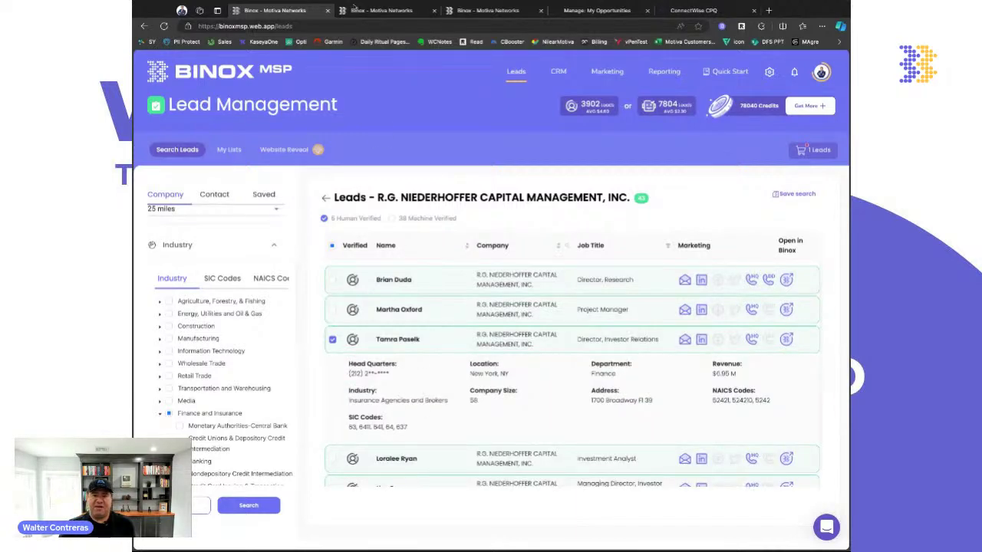
# Switch to the CRM opportunities board and open the Cybersecurity and DFS compliance opportunity.
pyautogui.click(369, 12)
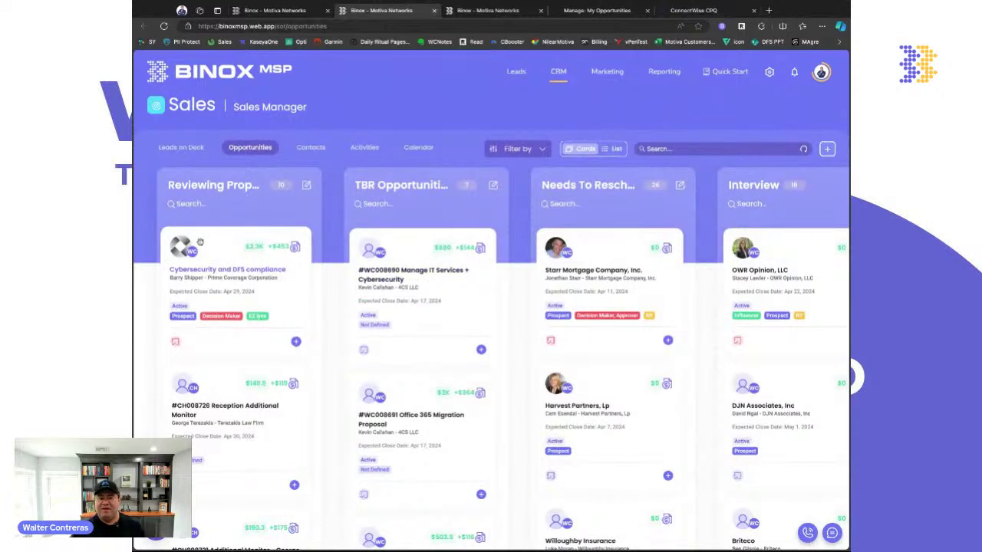
pyautogui.click(403, 264)
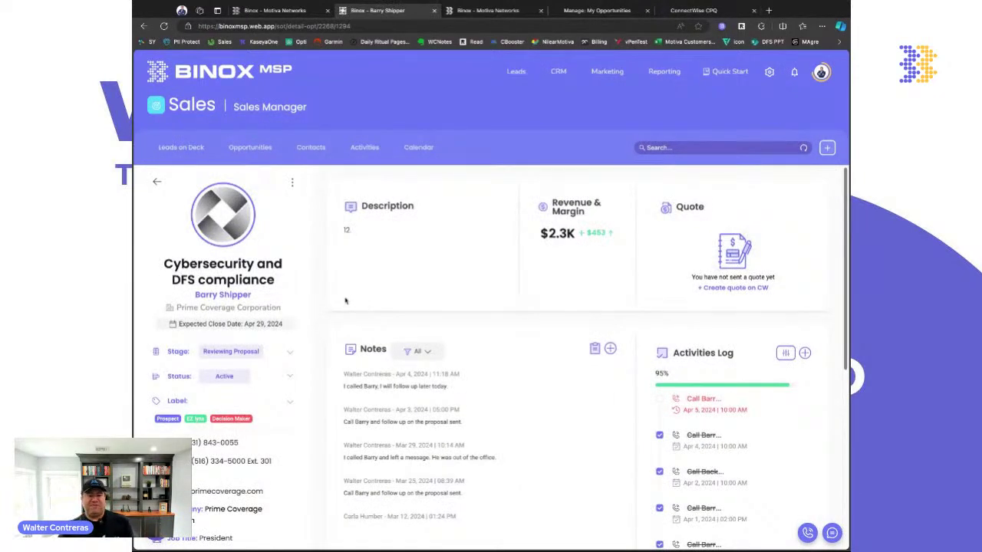
# Examine the opportunity's notes, activities log, email history, contact details, products, company information and hashtags.
pyautogui.scroll(-1, 318, 295)
pyautogui.scroll(-10, 318, 295)
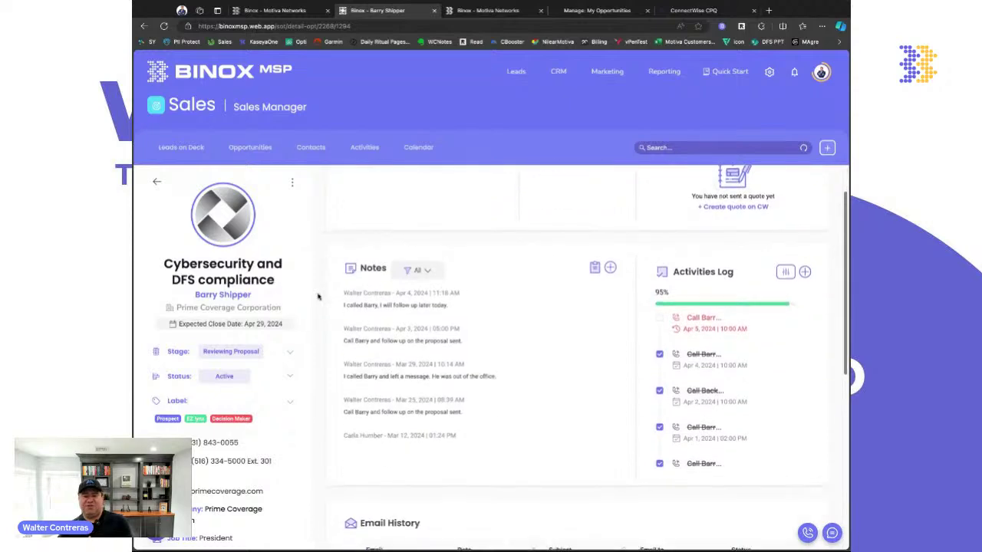
pyautogui.scroll(-5, 270, 295)
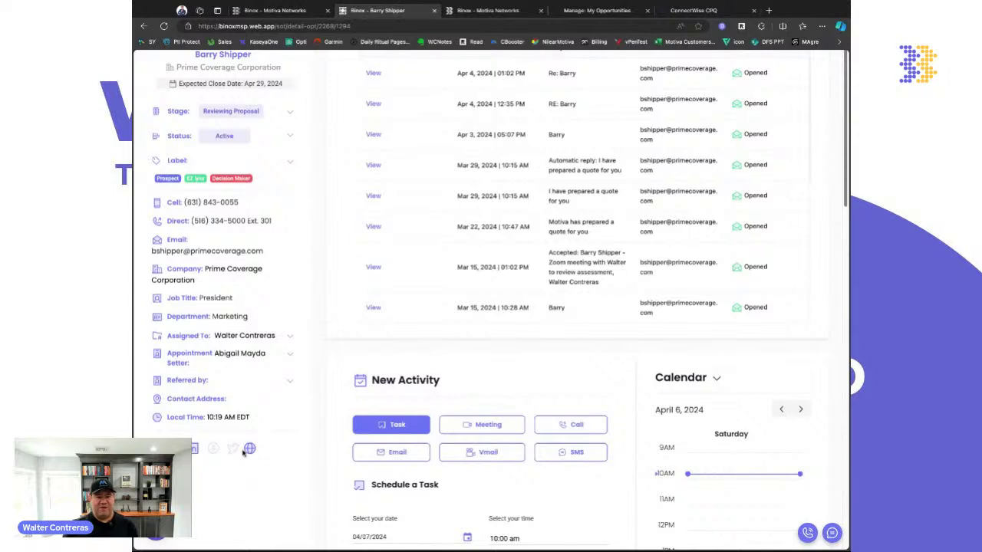
pyautogui.scroll(-10, 500, 442)
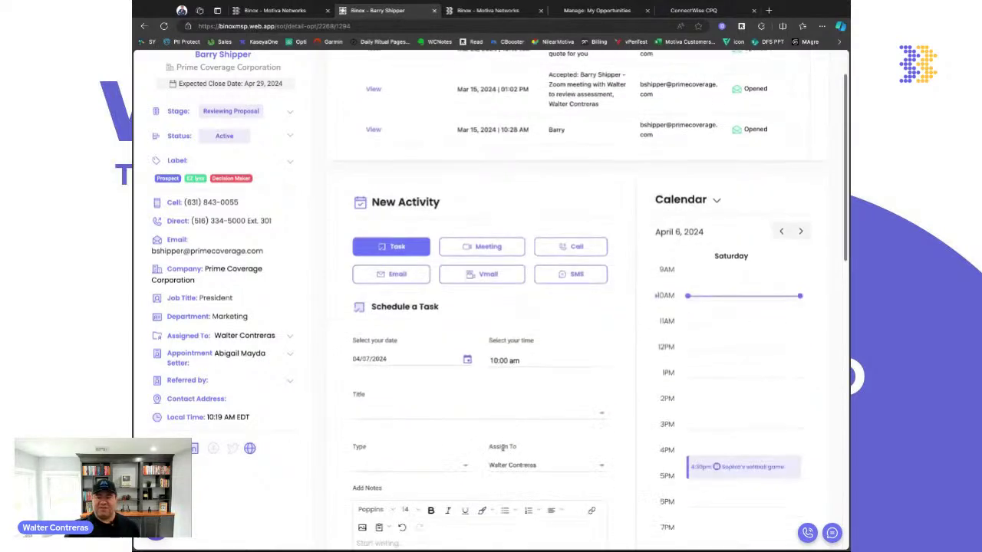
pyautogui.scroll(-10, 499, 442)
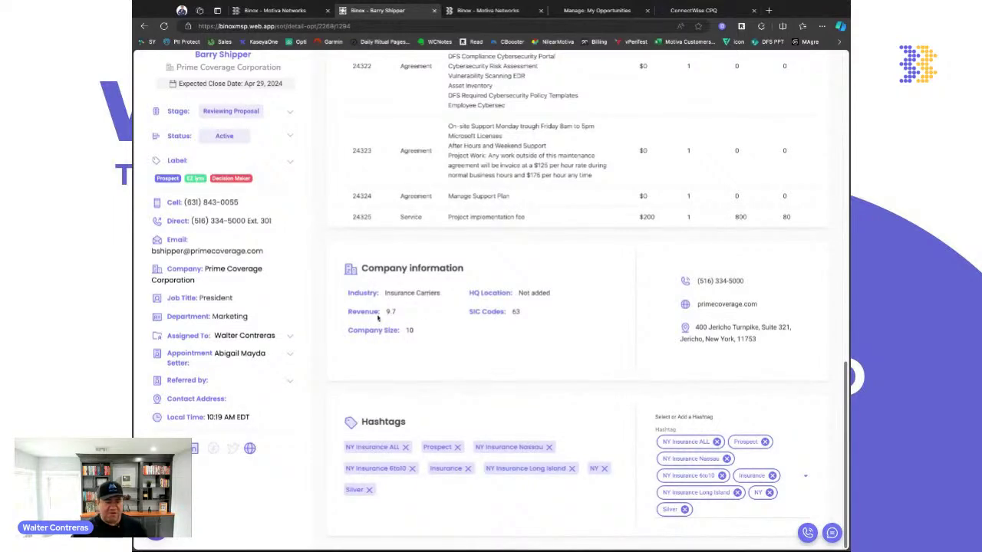
pyautogui.scroll(1, 299, 343)
pyautogui.scroll(15, 299, 343)
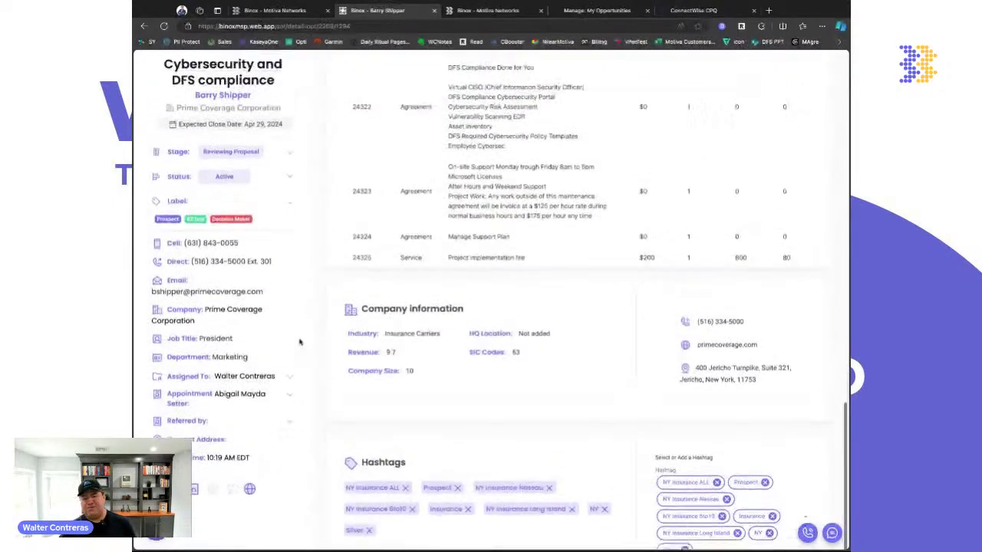
pyautogui.scroll(8, 328, 356)
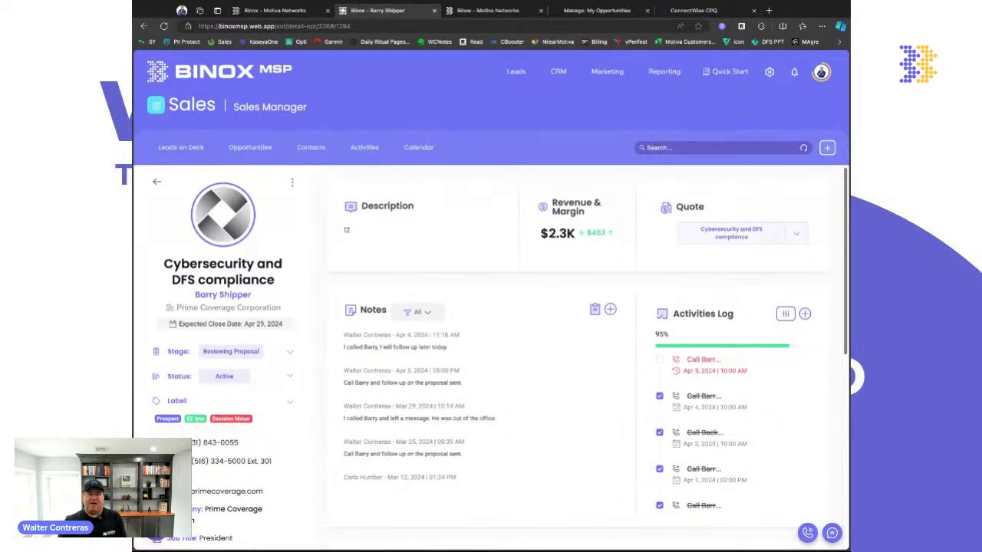
# Review the opportunity's notes and email history, and show the Call form for a new activity.
pyautogui.scroll(-5, 422, 365)
pyautogui.scroll(-3, 305, 362)
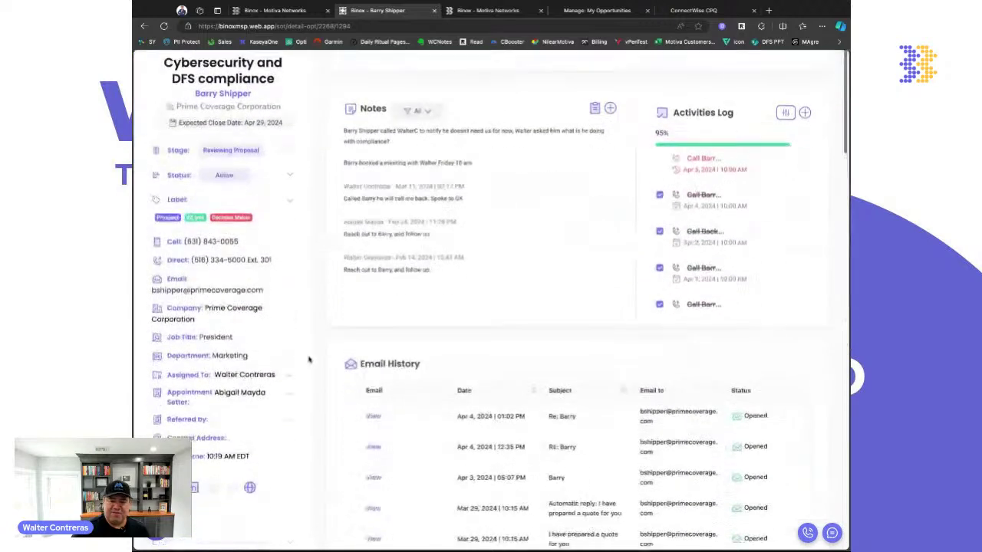
pyautogui.scroll(-6, 330, 356)
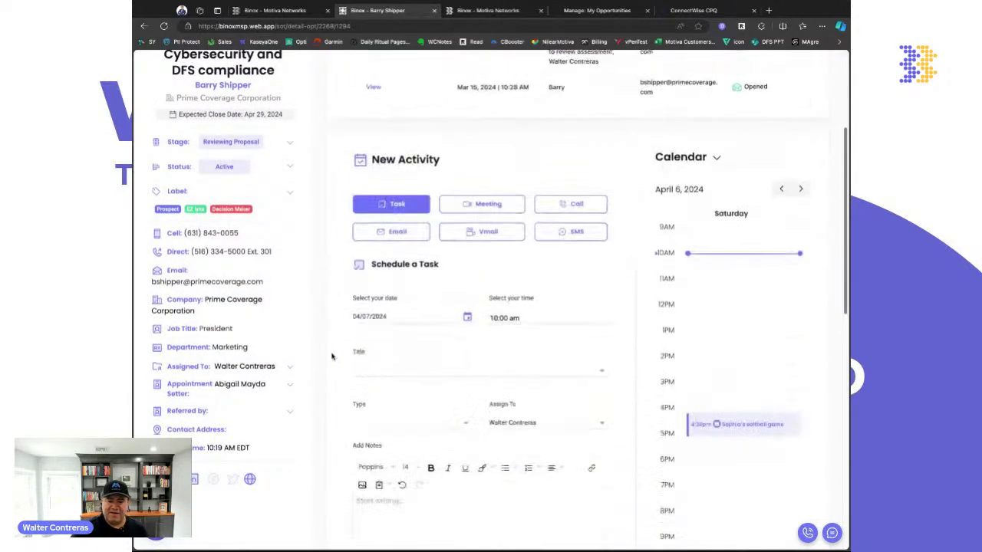
pyautogui.scroll(-2, 331, 355)
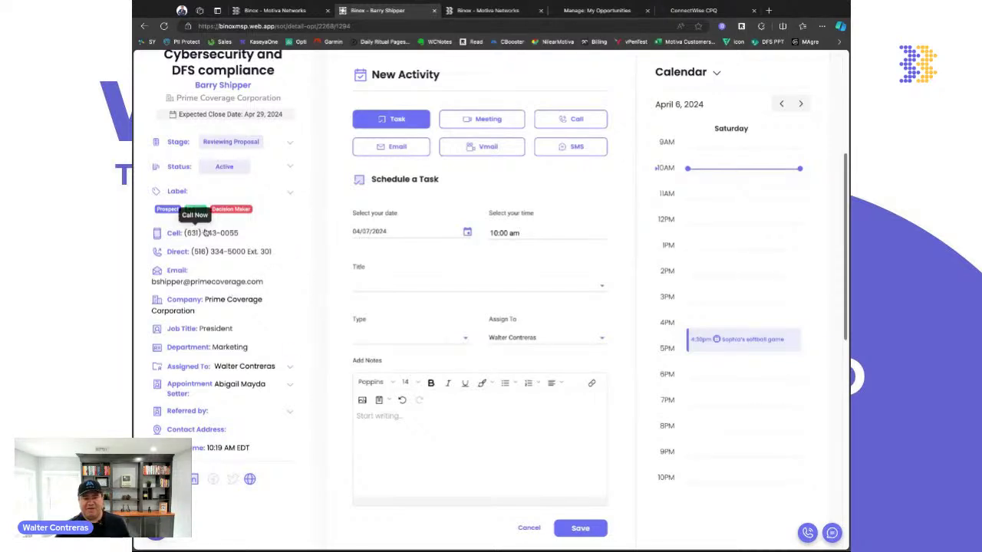
pyautogui.click(570, 121)
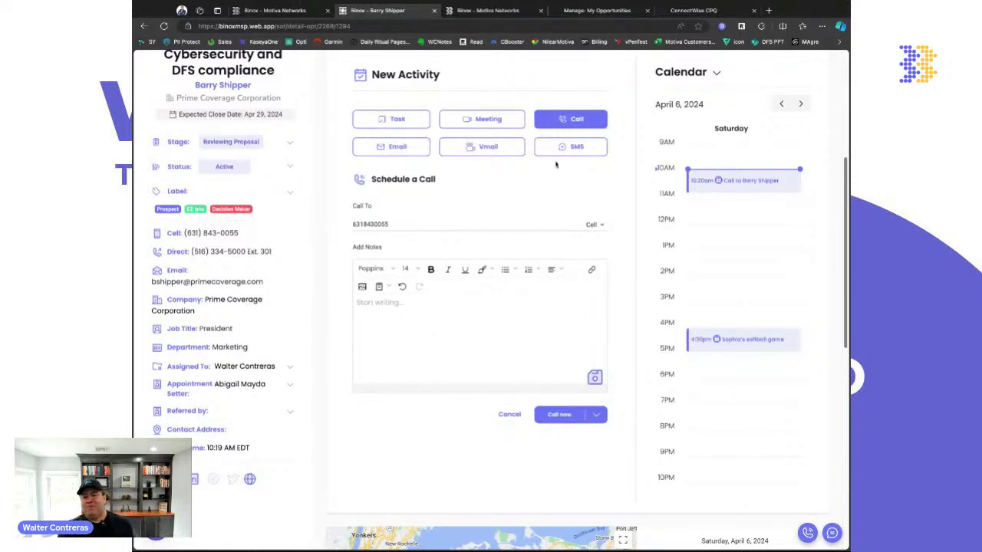
# Start a new email activity for the opportunity's contact and apply the Support Email template.
pyautogui.click(402, 146)
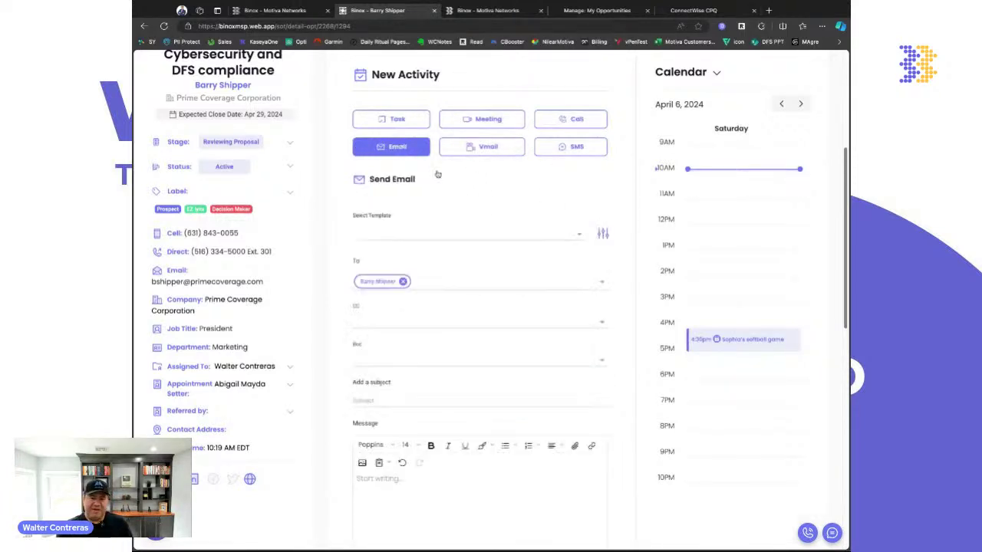
pyautogui.scroll(-1, 475, 294)
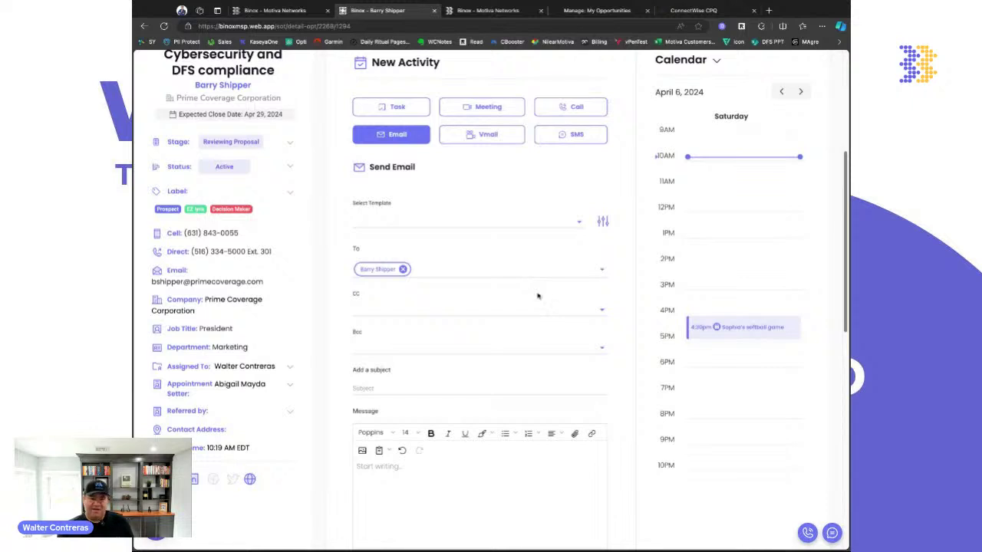
pyautogui.scroll(-1, 538, 299)
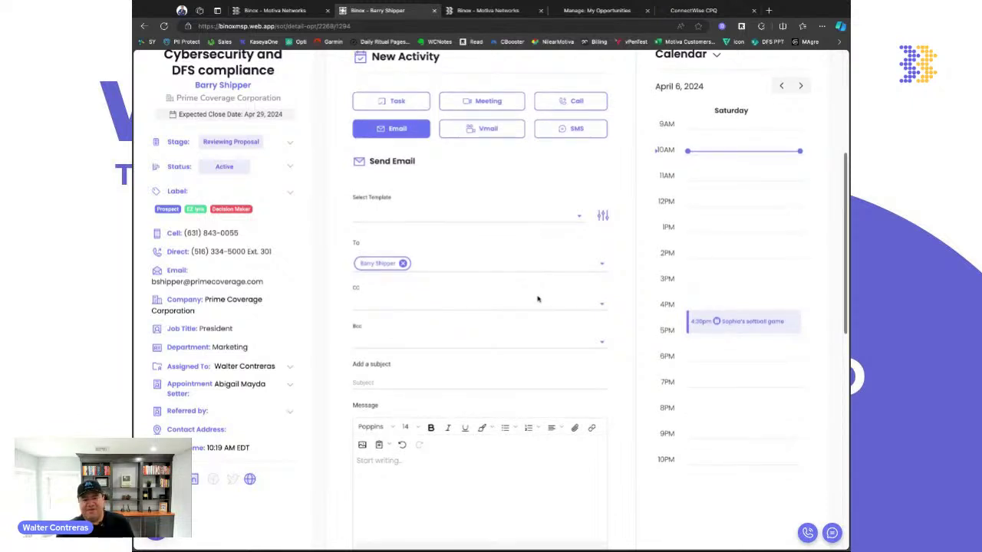
pyautogui.click(579, 215)
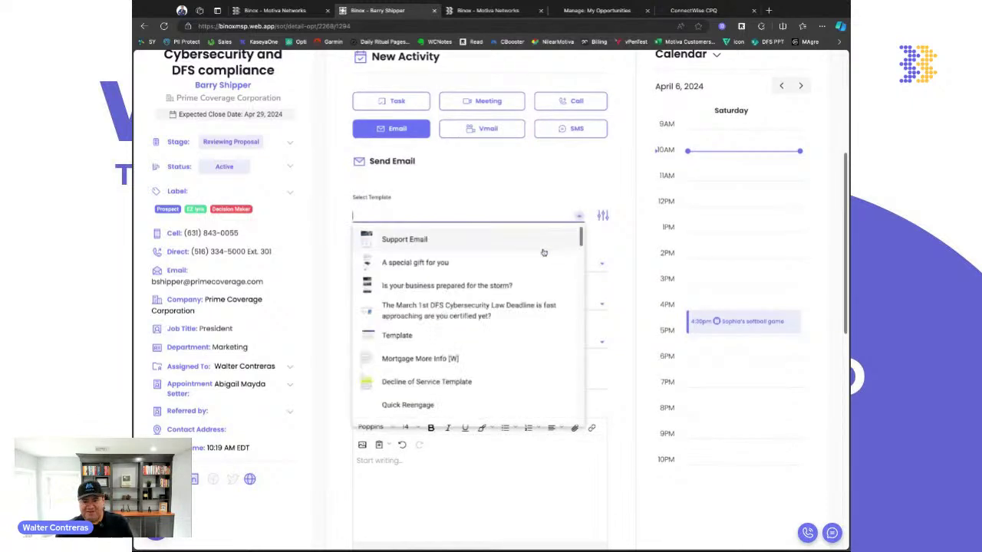
pyautogui.click(428, 243)
# Review the Support Email draft from recipients to closing text, including its options for sending immediately or at a scheduled time.
pyautogui.scroll(-5, 428, 245)
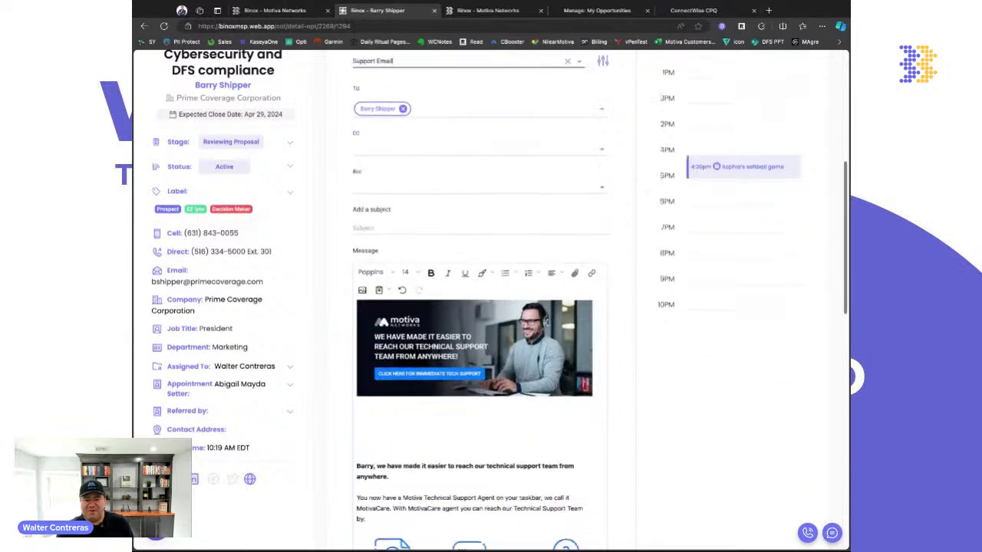
pyautogui.scroll(-6, 400, 434)
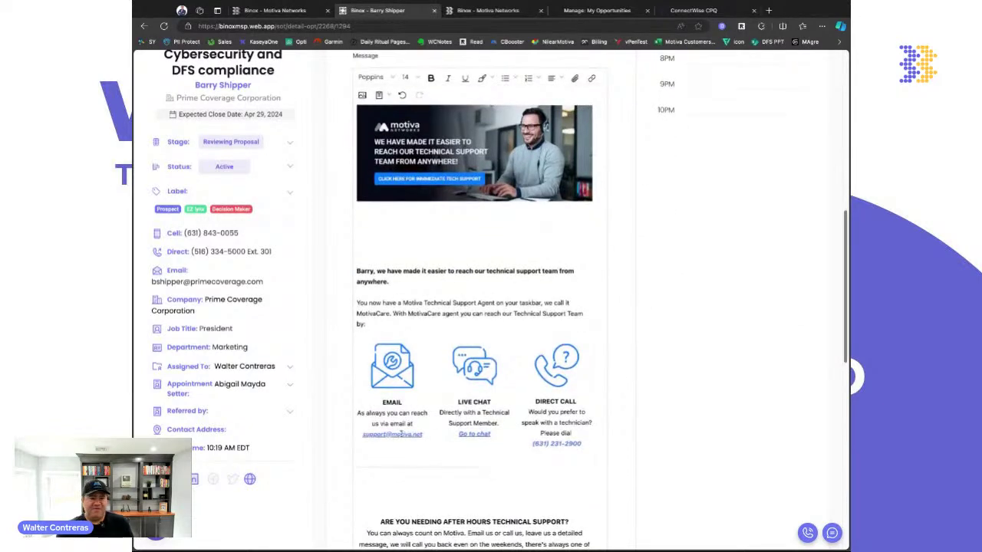
pyautogui.scroll(-3, 453, 392)
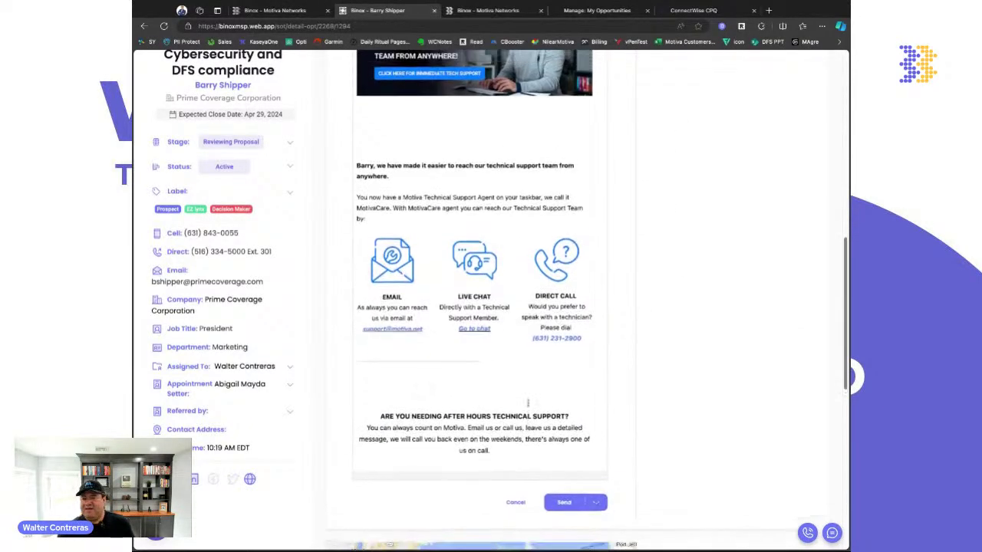
pyautogui.scroll(-7, 528, 404)
pyautogui.click(596, 199)
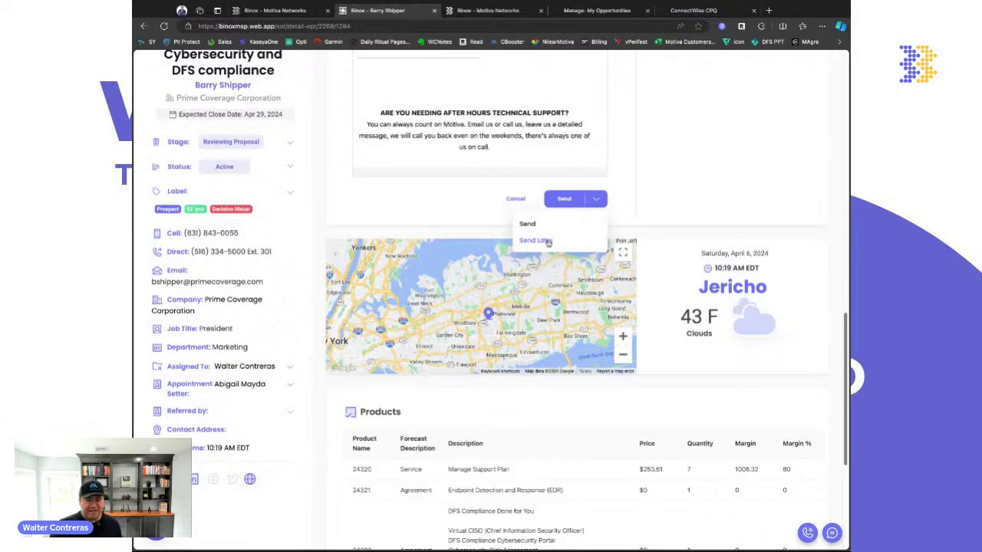
pyautogui.click(630, 194)
pyautogui.scroll(3, 621, 243)
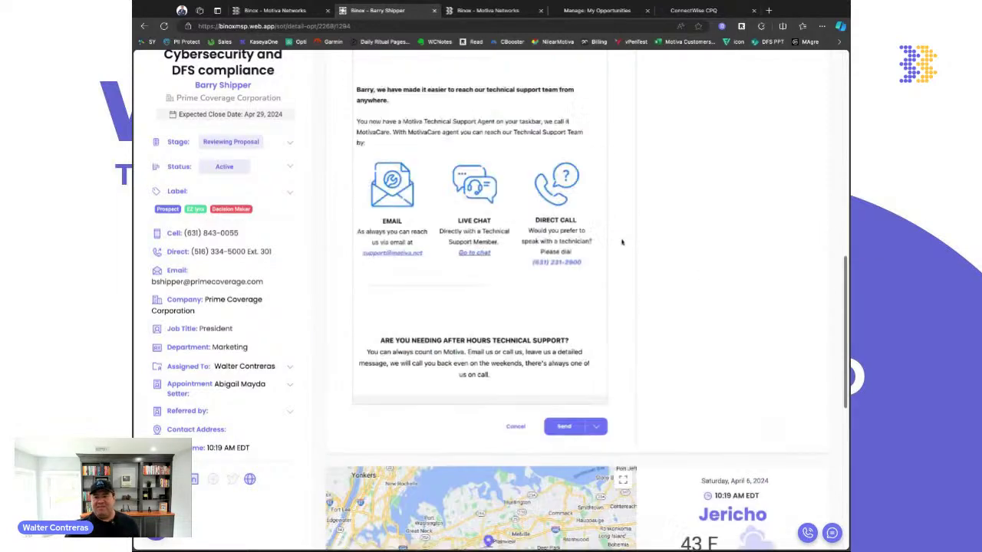
pyautogui.scroll(5, 621, 242)
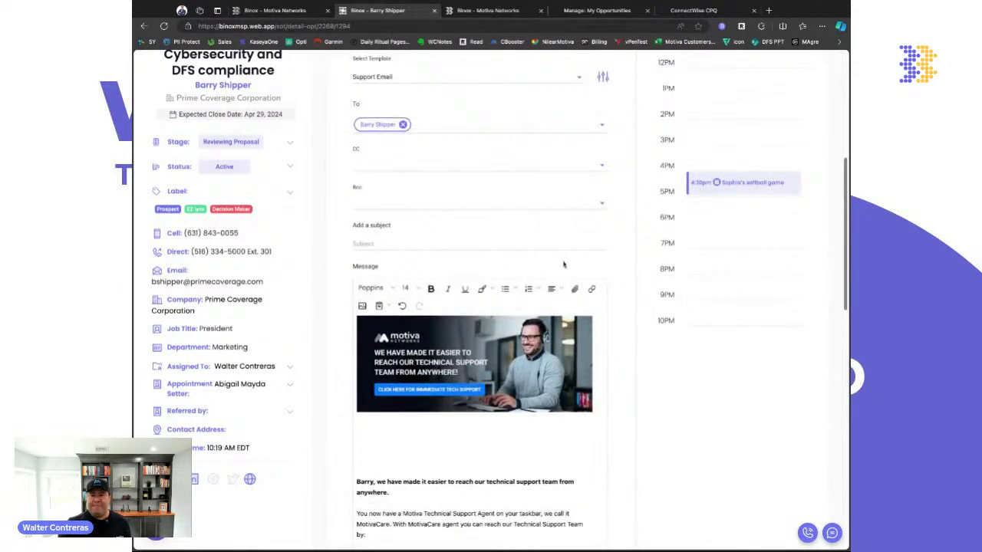
pyautogui.scroll(2, 563, 264)
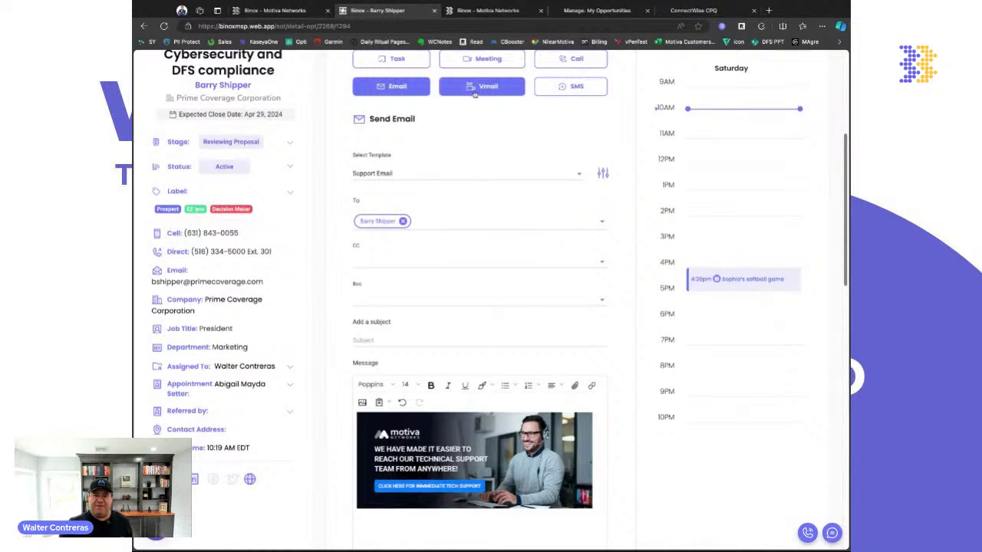
# Start a Vmail activity for the opportunity's contact, apply the "A special gift for you" template and review the draft.
pyautogui.click(474, 87)
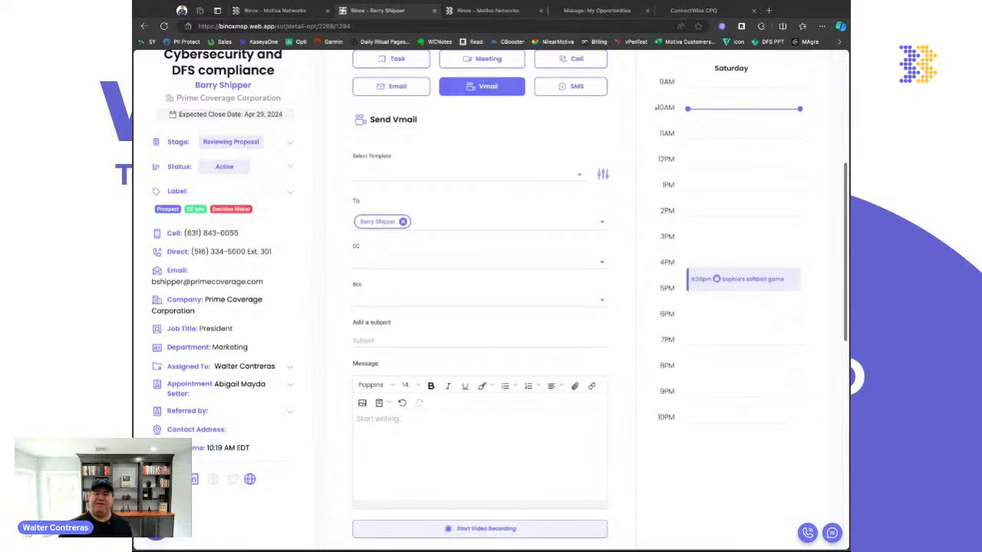
pyautogui.click(579, 175)
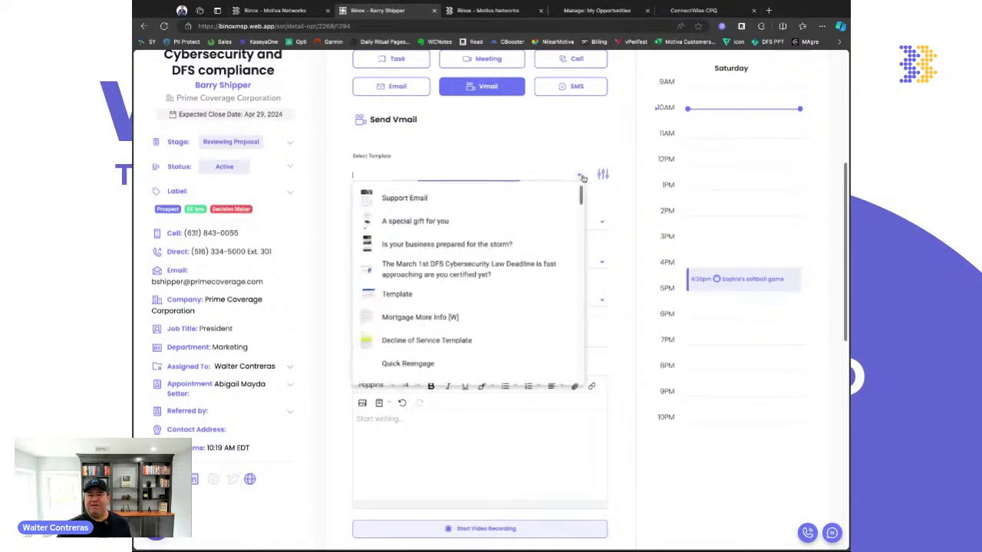
pyautogui.click(410, 223)
pyautogui.scroll(-5, 498, 345)
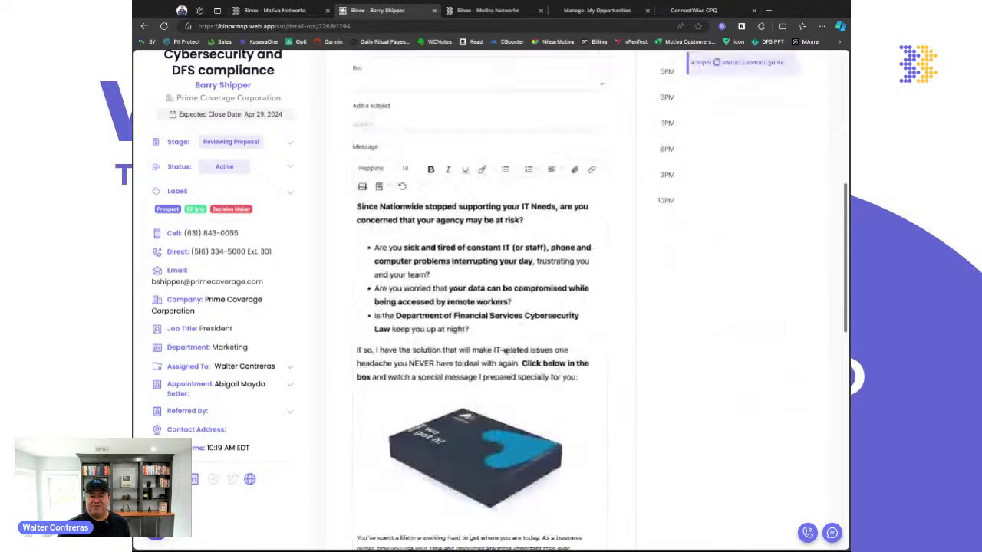
pyautogui.scroll(-4, 504, 350)
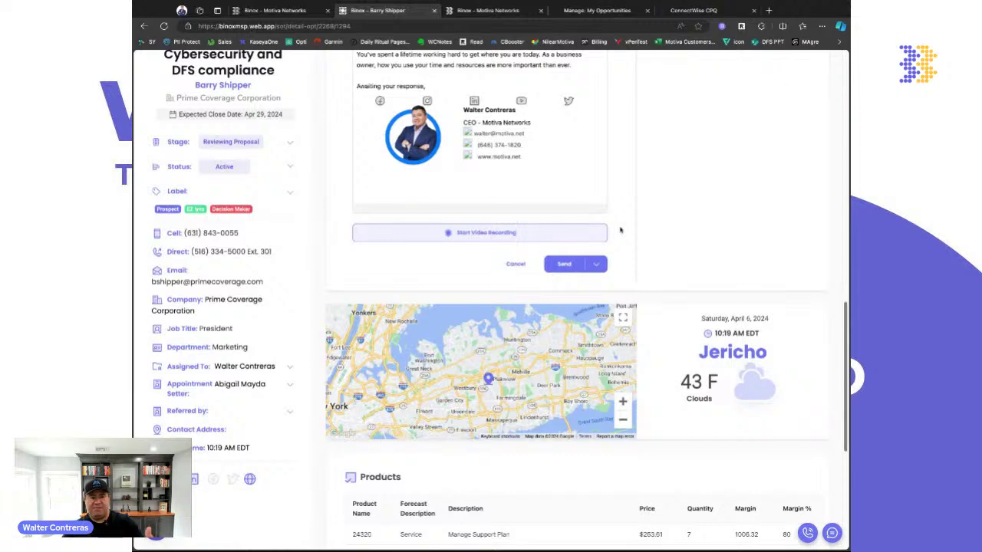
pyautogui.scroll(1, 619, 230)
pyautogui.scroll(10, 619, 251)
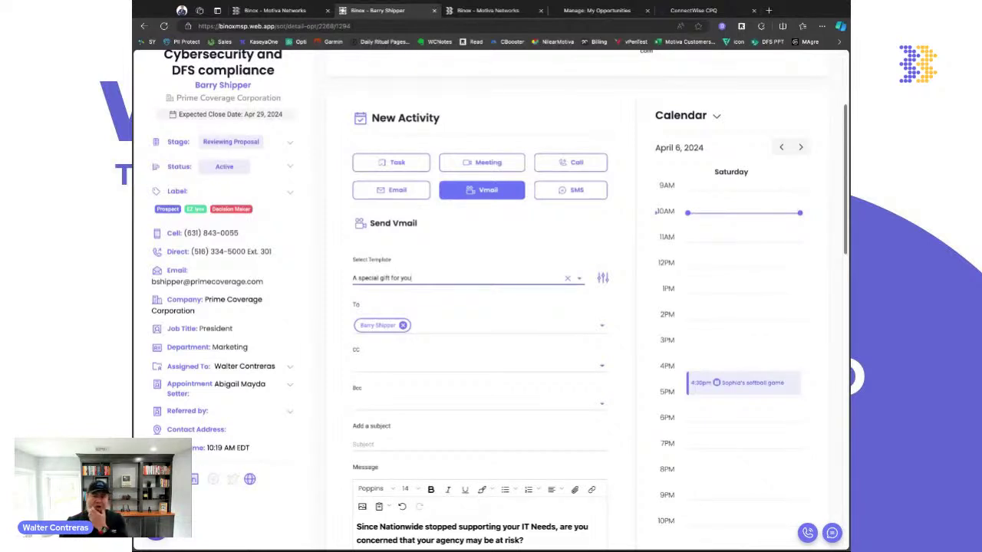
# Show the SMS form and the Schedule a Meeting form, including its Platform and Remind me fields.
pyautogui.click(572, 195)
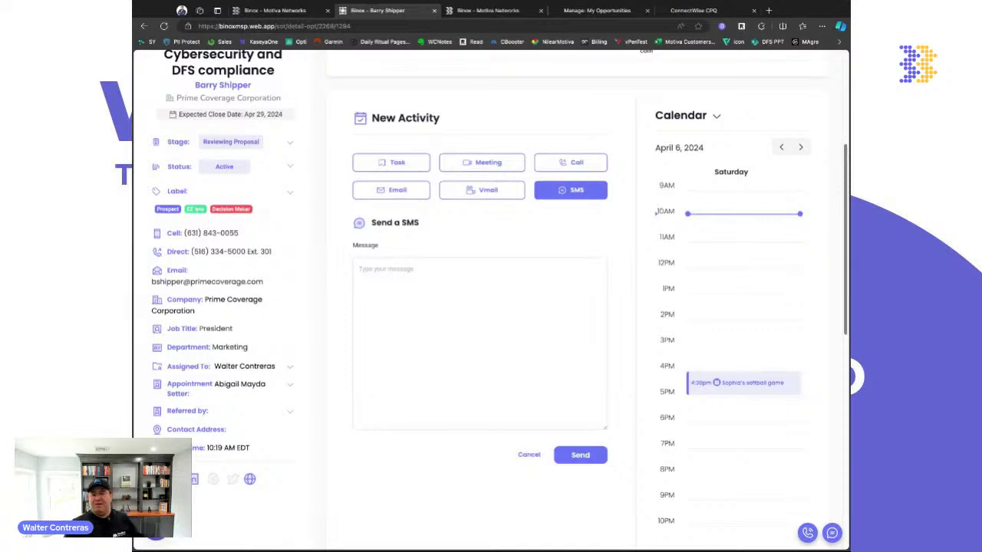
pyautogui.click(472, 169)
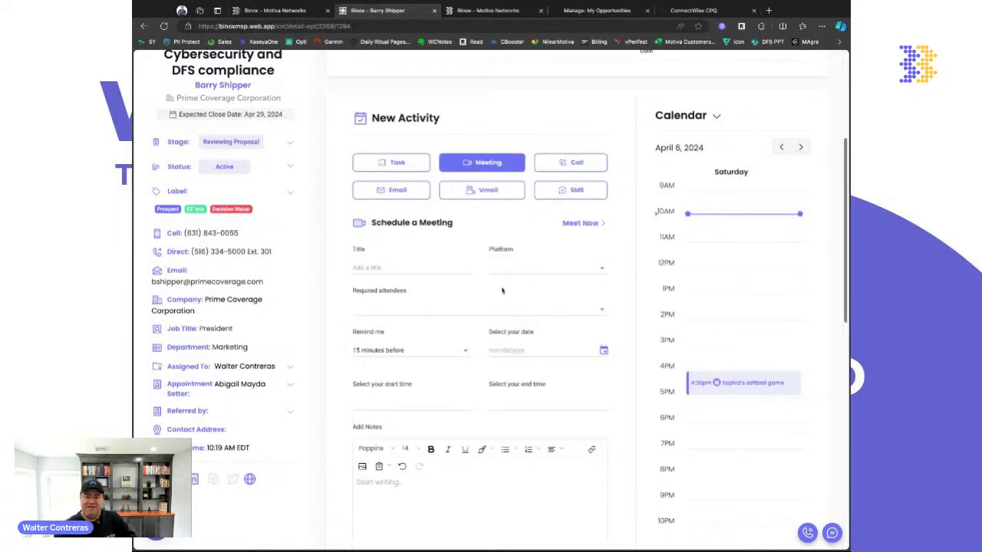
pyautogui.scroll(-1, 414, 288)
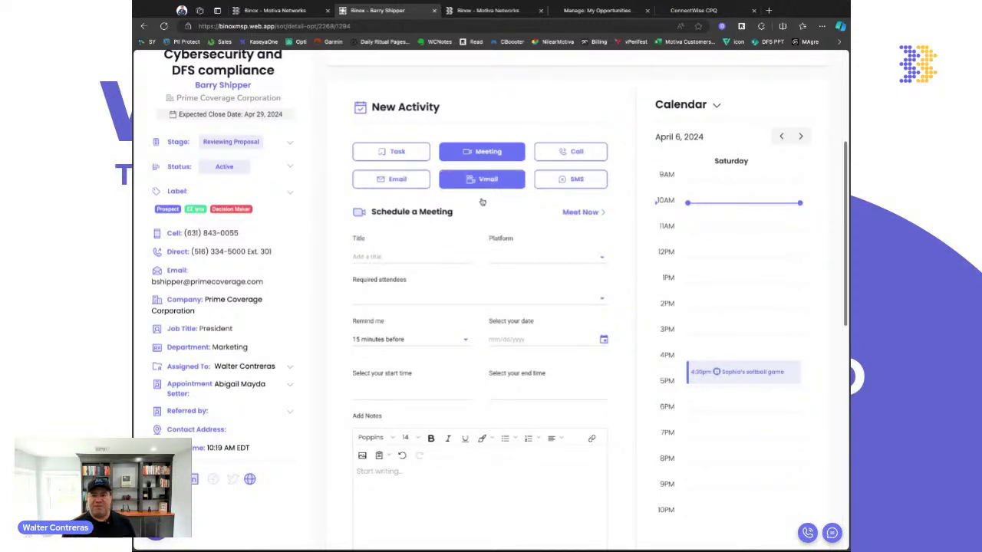
pyautogui.click(568, 257)
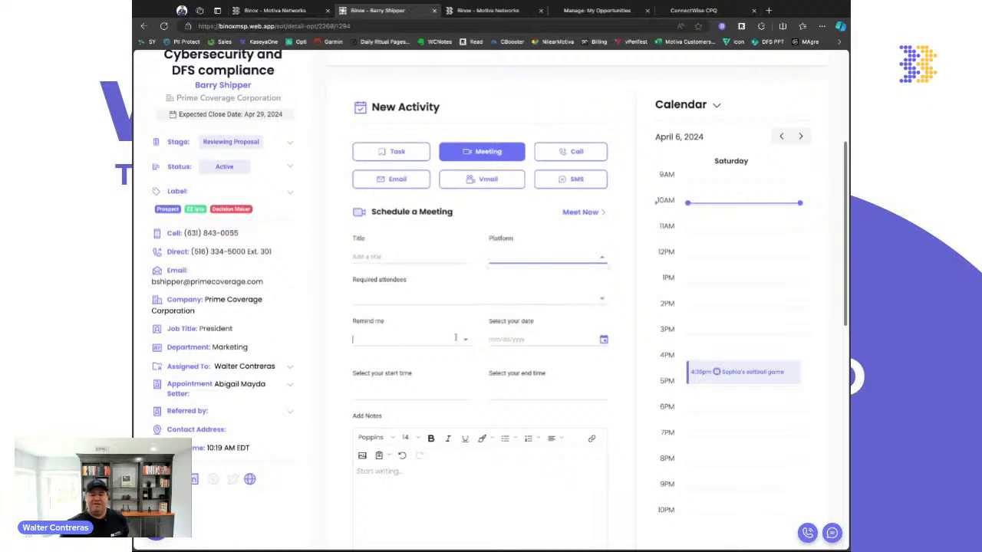
pyautogui.click(493, 324)
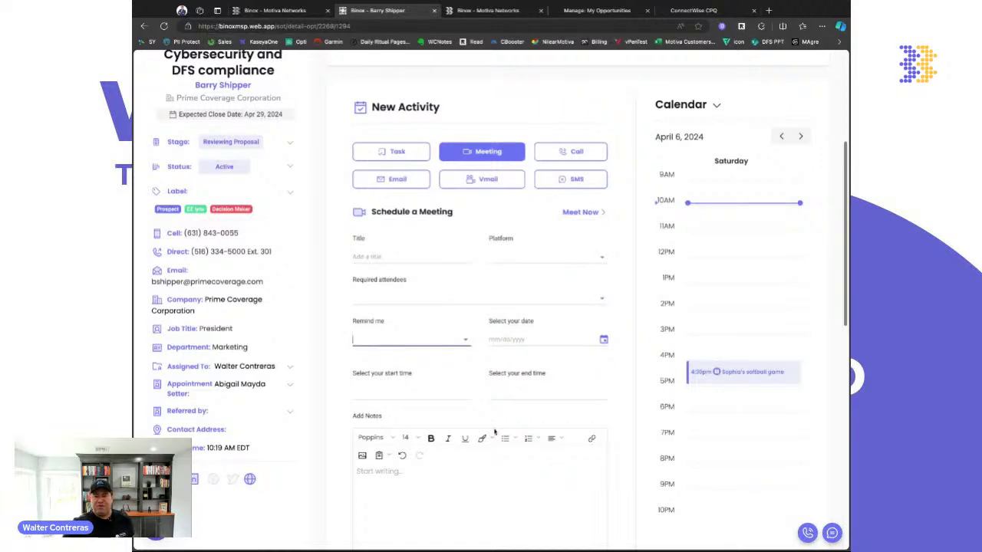
# Review the opportunity's older notes, activities log and email history, and return to the meeting form.
pyautogui.scroll(10, 495, 431)
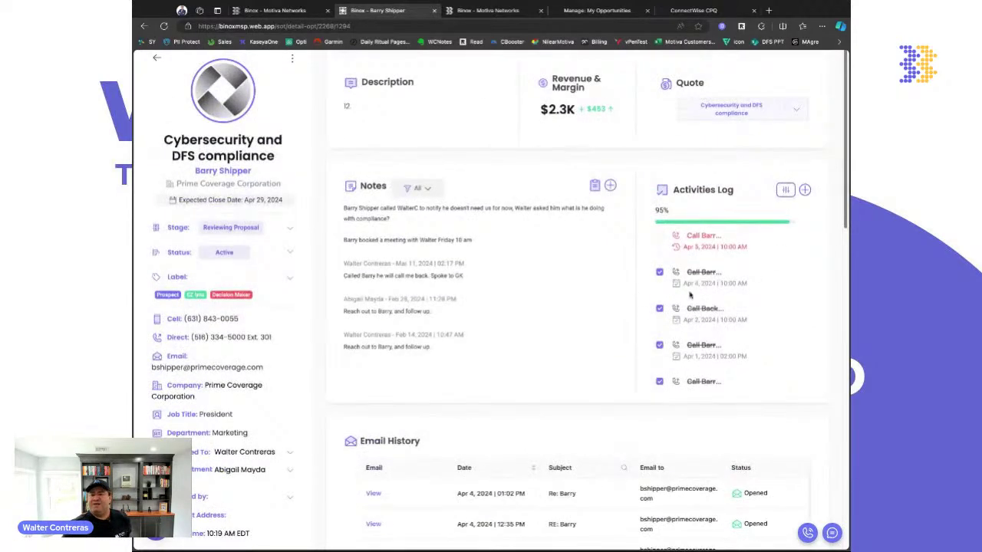
pyautogui.scroll(-5, 506, 339)
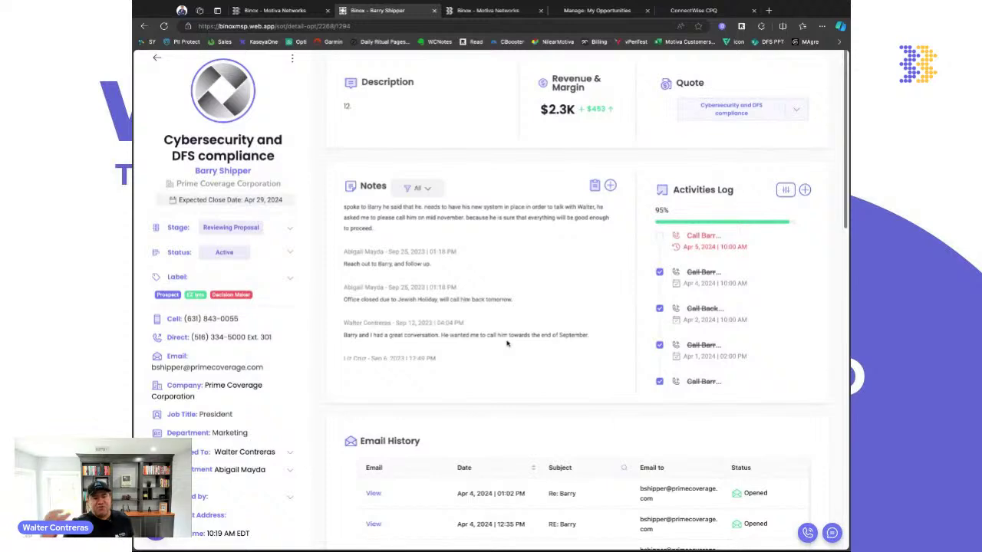
pyautogui.scroll(-3, 292, 415)
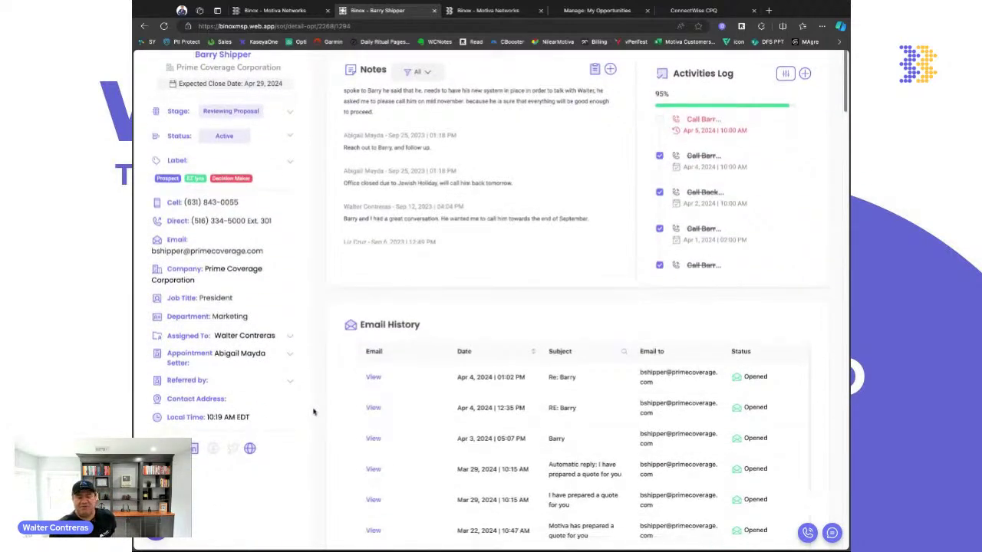
pyautogui.scroll(-8, 314, 411)
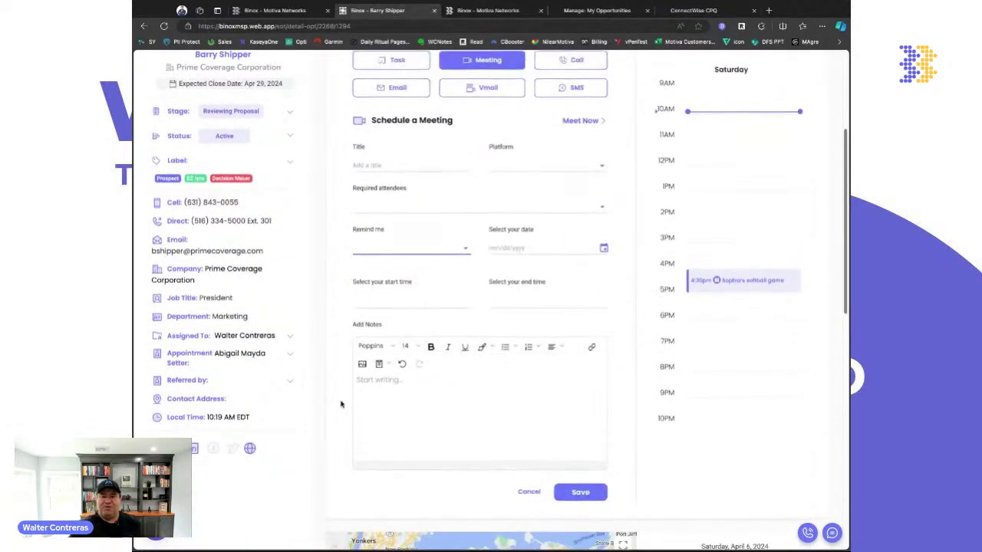
pyautogui.scroll(1, 341, 404)
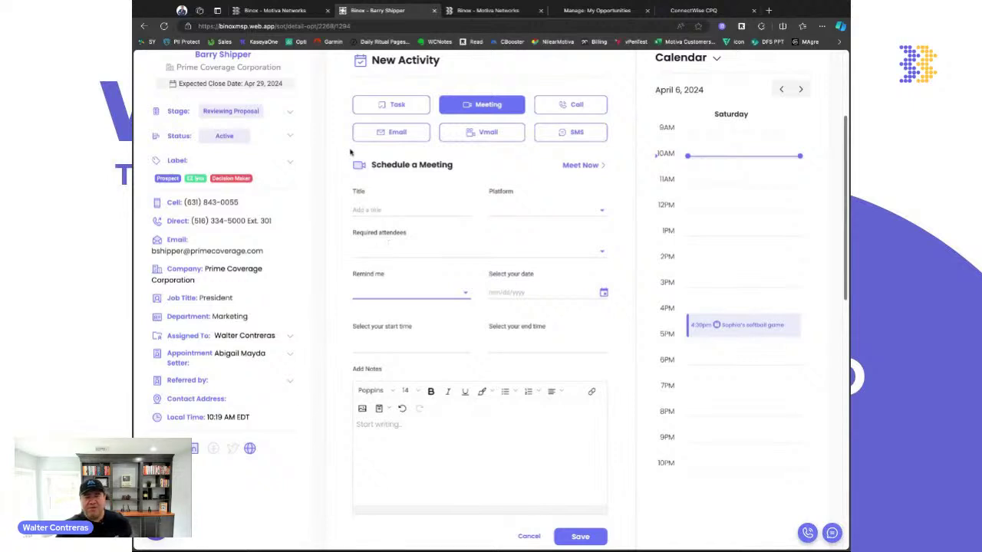
# Show the Schedule a Task form with its assignee choices, and view the opportunity's available stages without changing the stage.
pyautogui.click(358, 107)
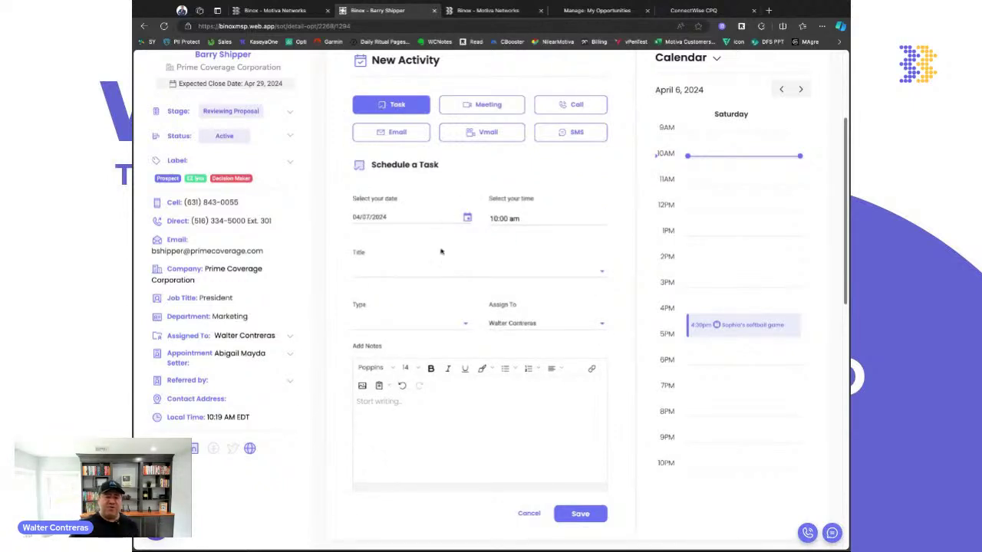
pyautogui.click(584, 316)
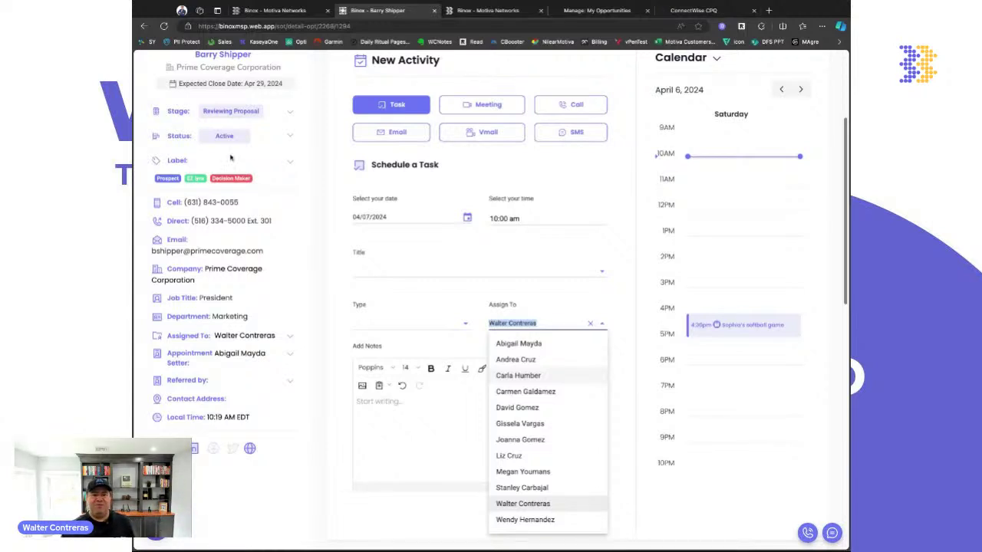
pyautogui.click(290, 141)
pyautogui.click(290, 117)
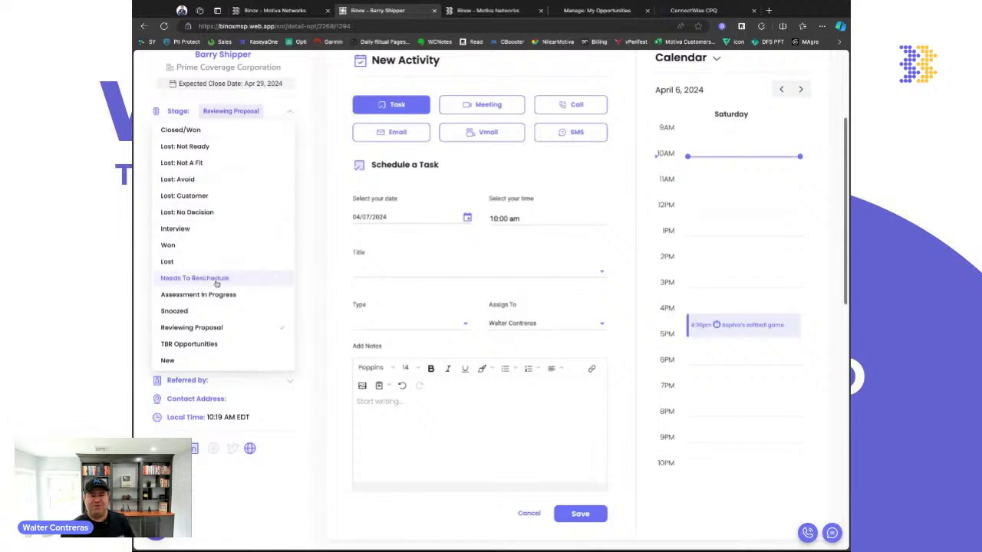
pyautogui.click(315, 253)
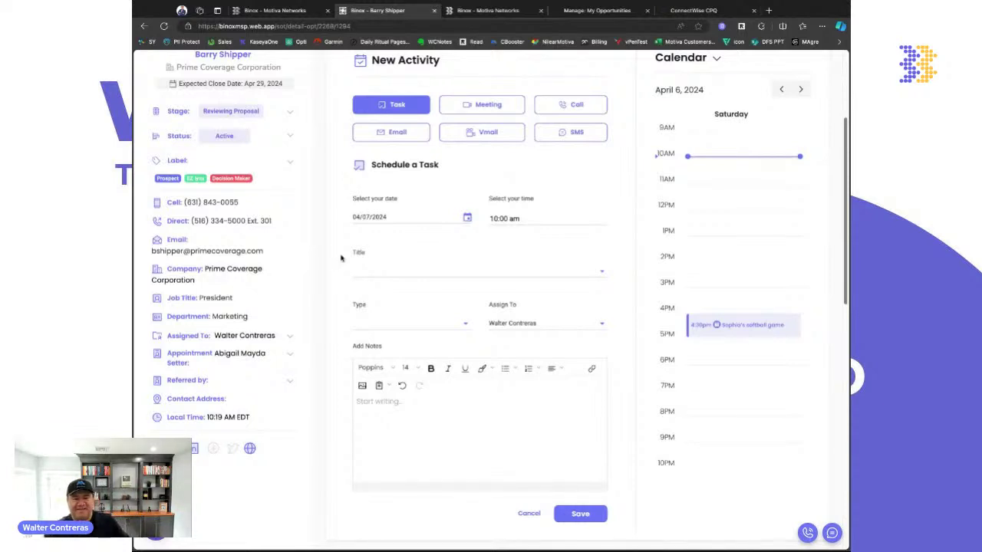
pyautogui.scroll(1, 337, 261)
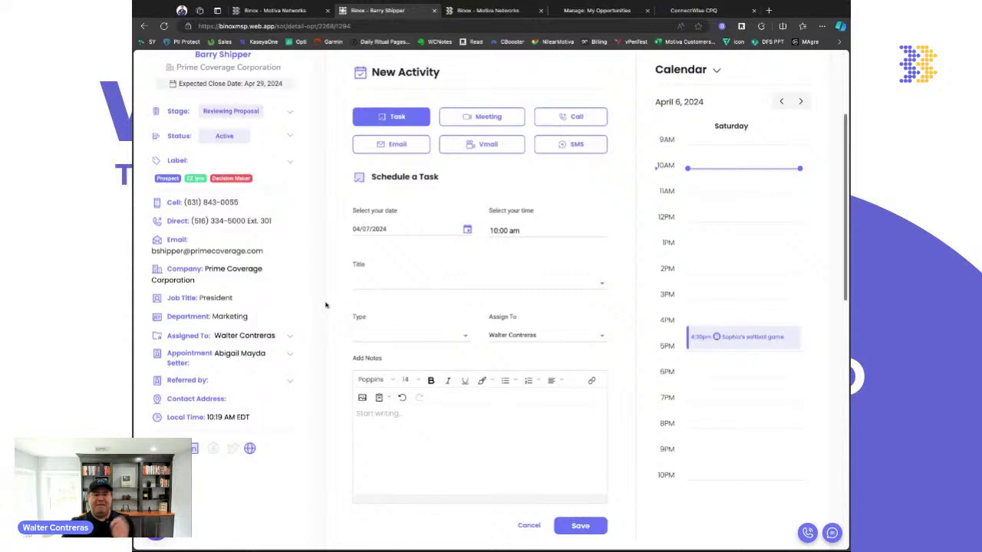
pyautogui.scroll(1, 325, 306)
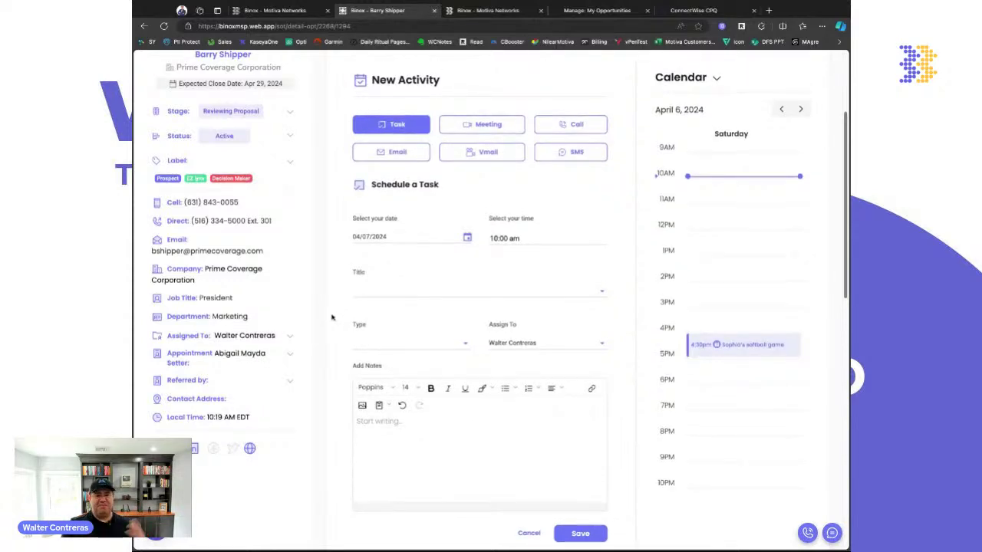
# Switch to ConnectWise My Opportunities, the ConnectWise CPQ dashboard and the Binox opportunities board, and return to the Cybersecurity and DFS compliance opportunity.
pyautogui.scroll(15, 332, 316)
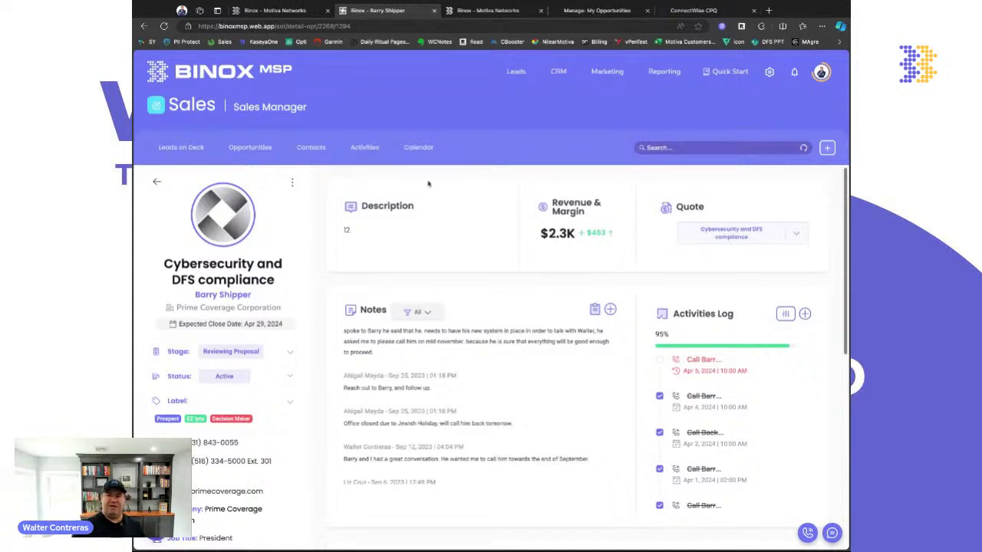
pyautogui.click(595, 11)
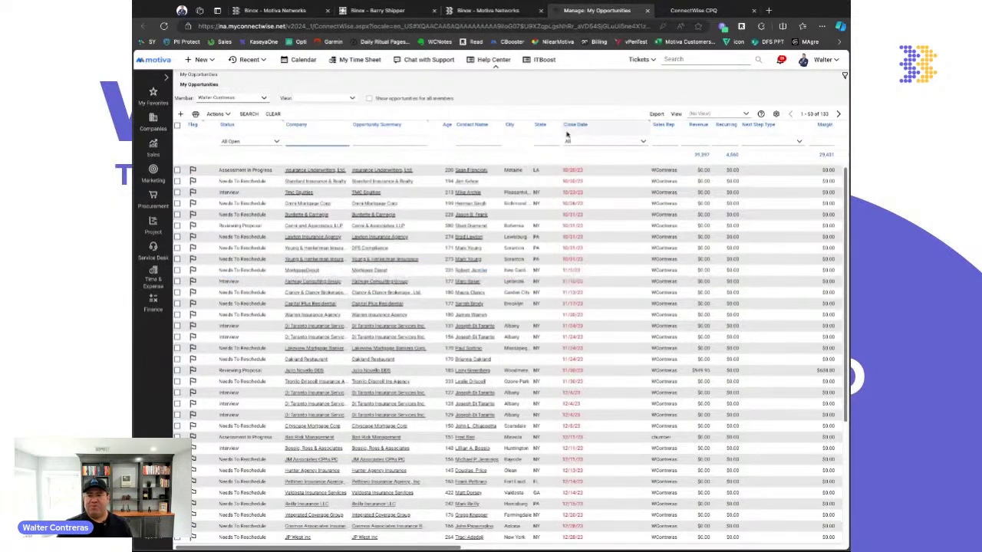
pyautogui.click(694, 11)
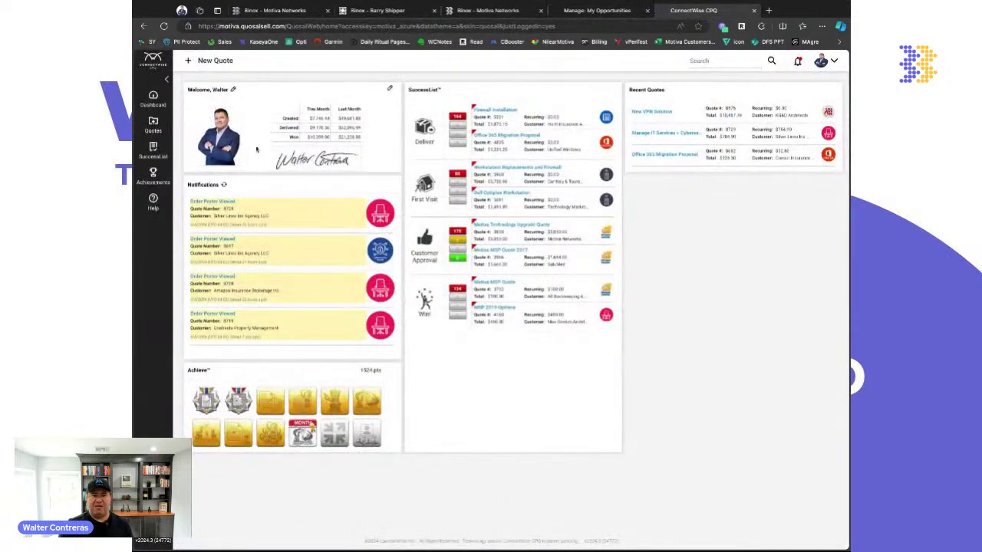
pyautogui.click(488, 11)
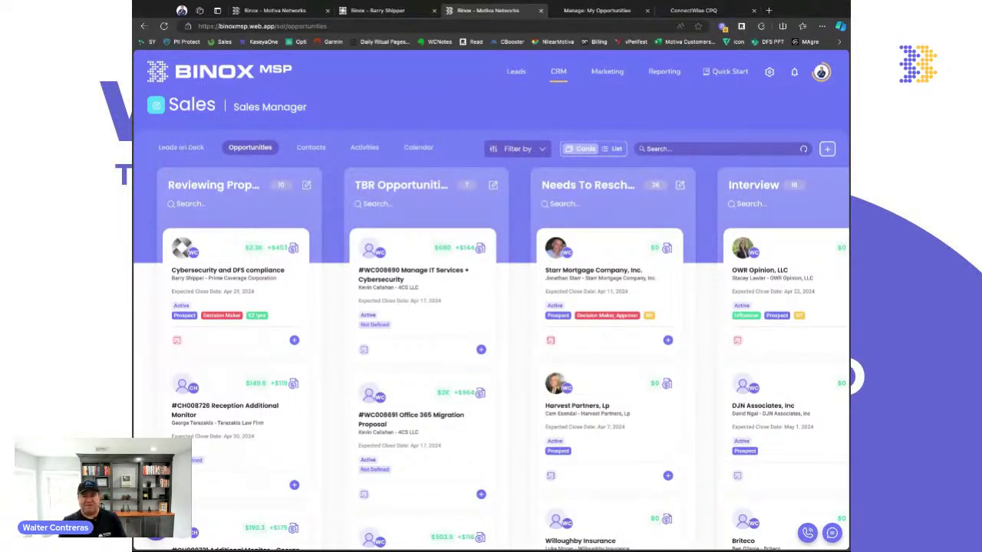
pyautogui.click(362, 12)
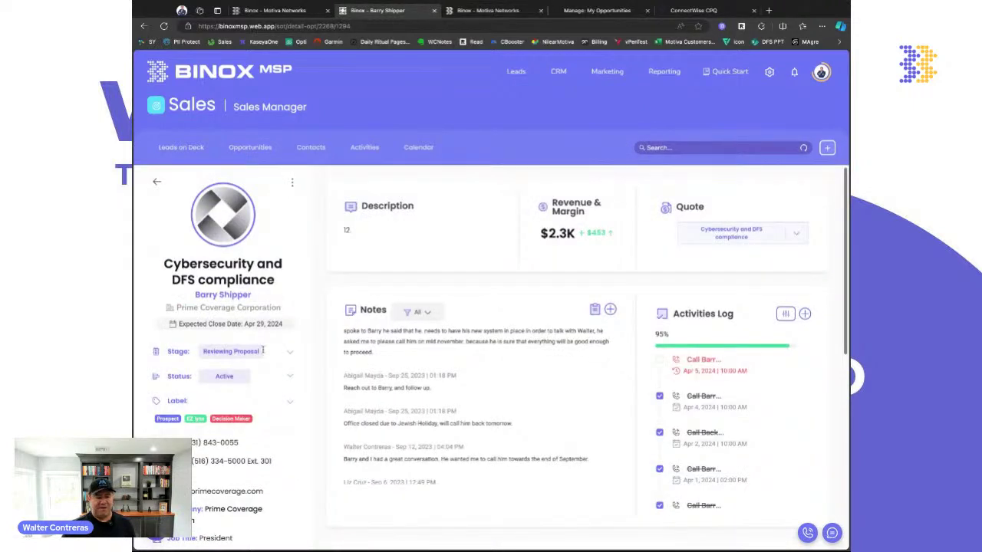
# Switch to ConnectWise My Opportunities and highlight the mortgage company's opportunity with the Needs To Reschedule status.
pyautogui.scroll(-1, 264, 351)
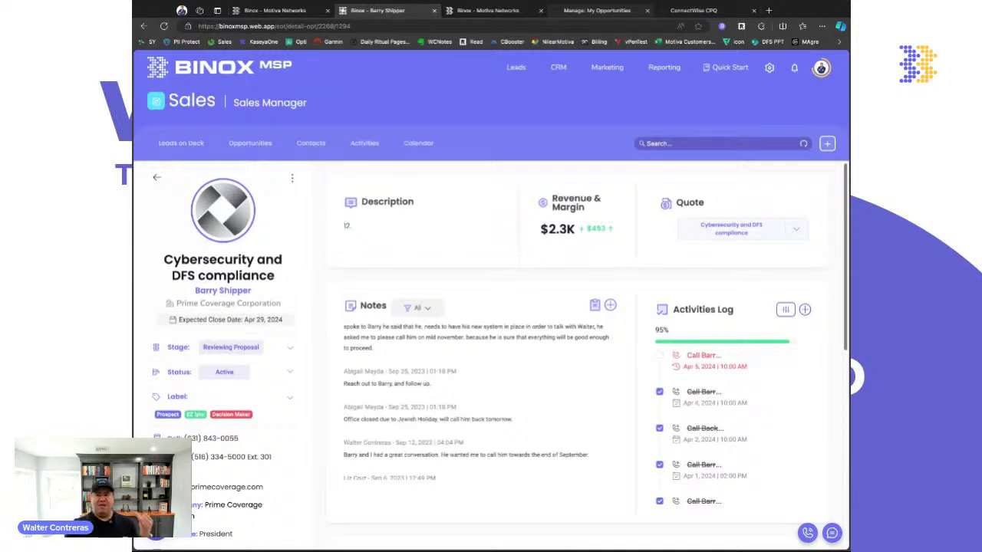
pyautogui.click(592, 11)
pyautogui.click(252, 203)
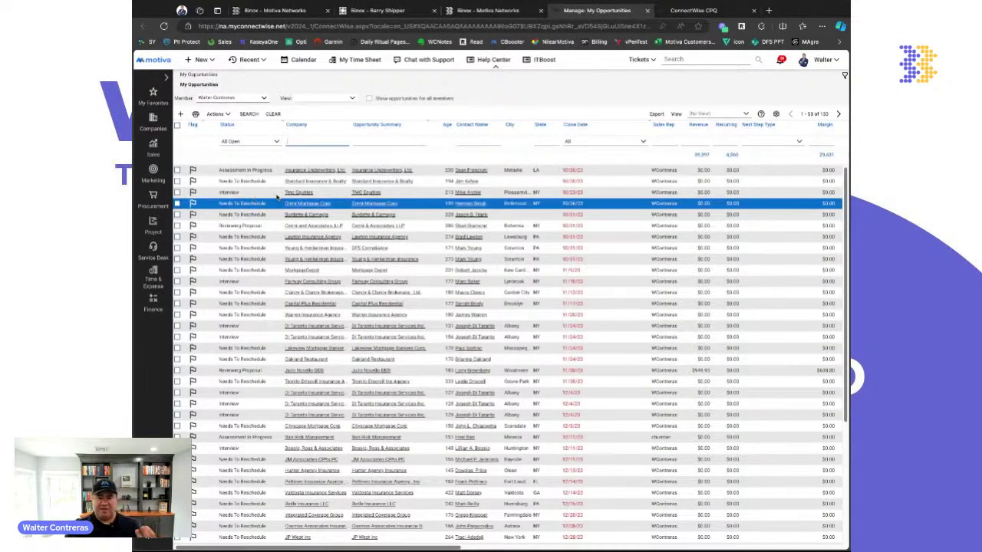
# Open the dental practice's Reviewing Proposal opportunity from ConnectWise My Opportunities.
pyautogui.click(313, 371)
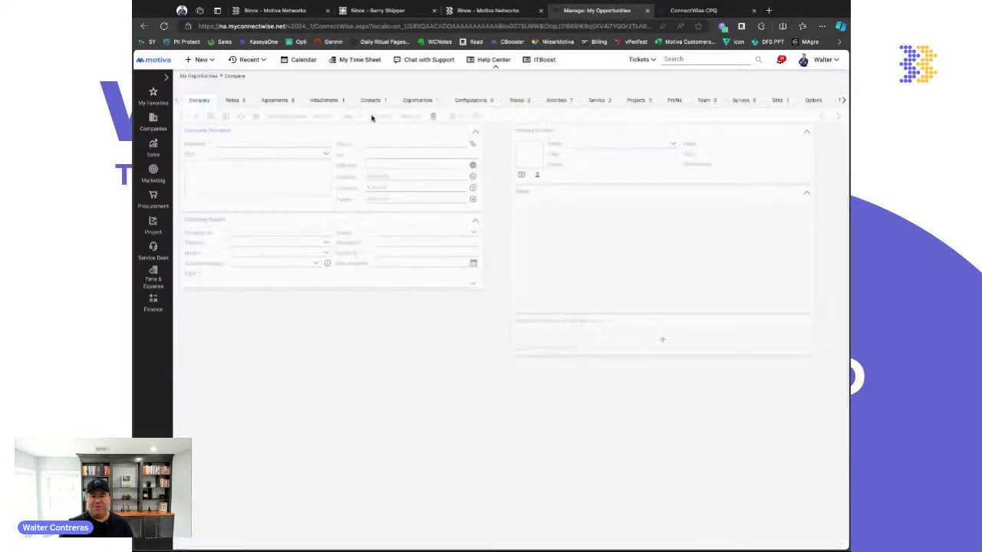
pyautogui.click(181, 117)
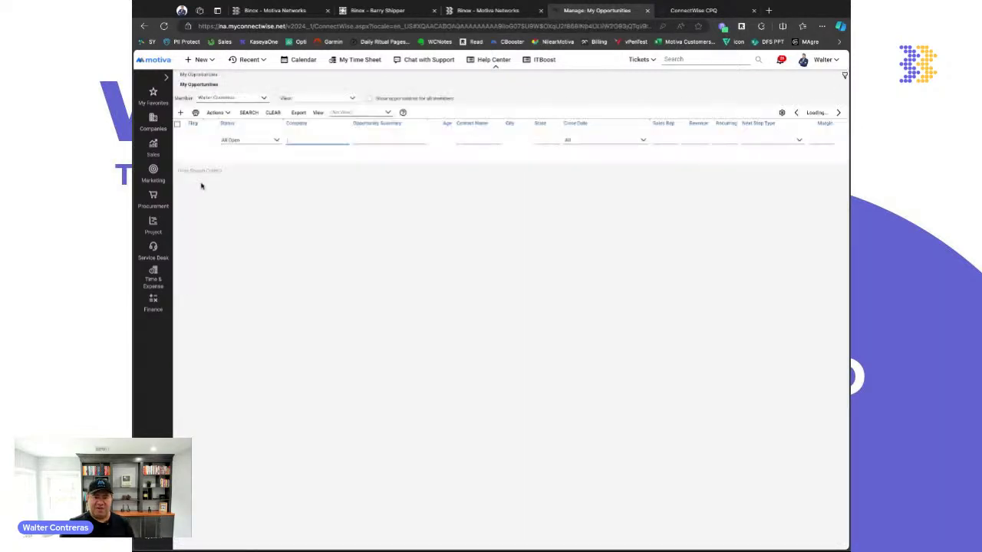
pyautogui.click(387, 370)
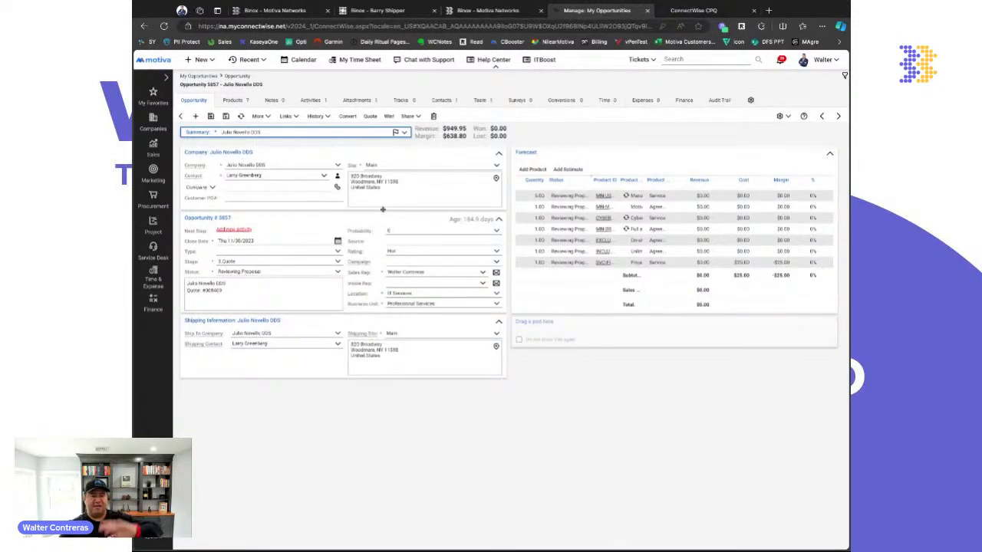
# Compare the dental opportunity with the Binox Cybersecurity and DFS compliance opportunity, and launch its quote from ConnectWise.
pyautogui.click(396, 11)
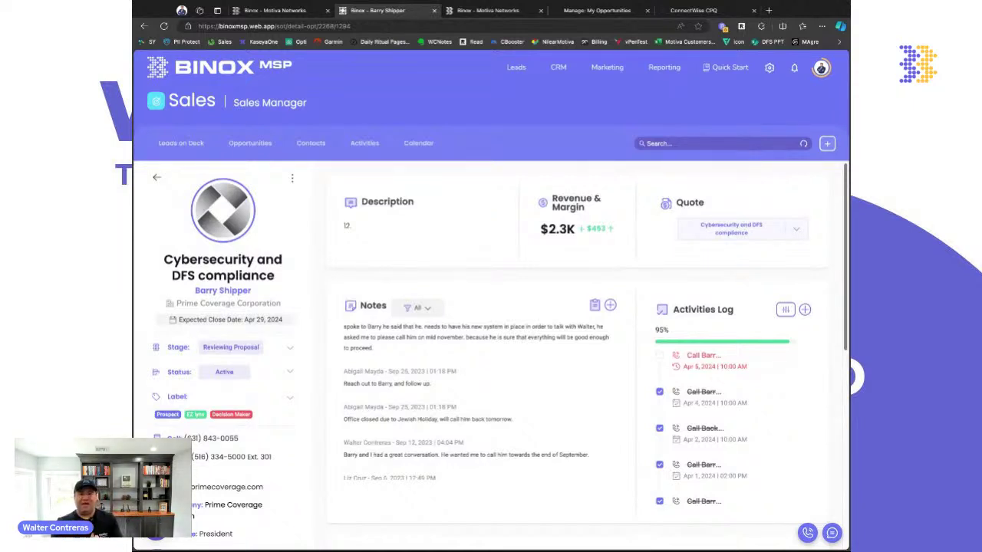
pyautogui.click(597, 10)
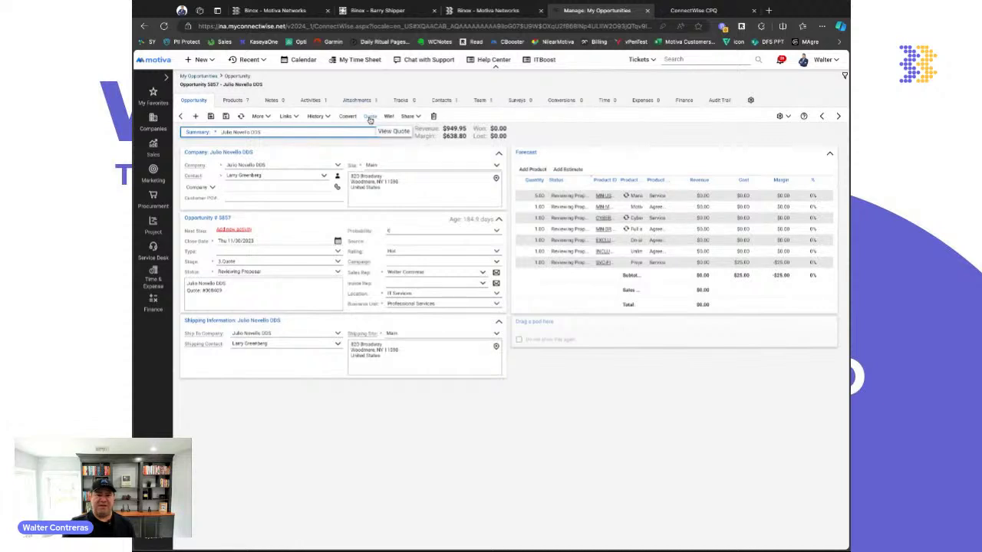
pyautogui.click(369, 118)
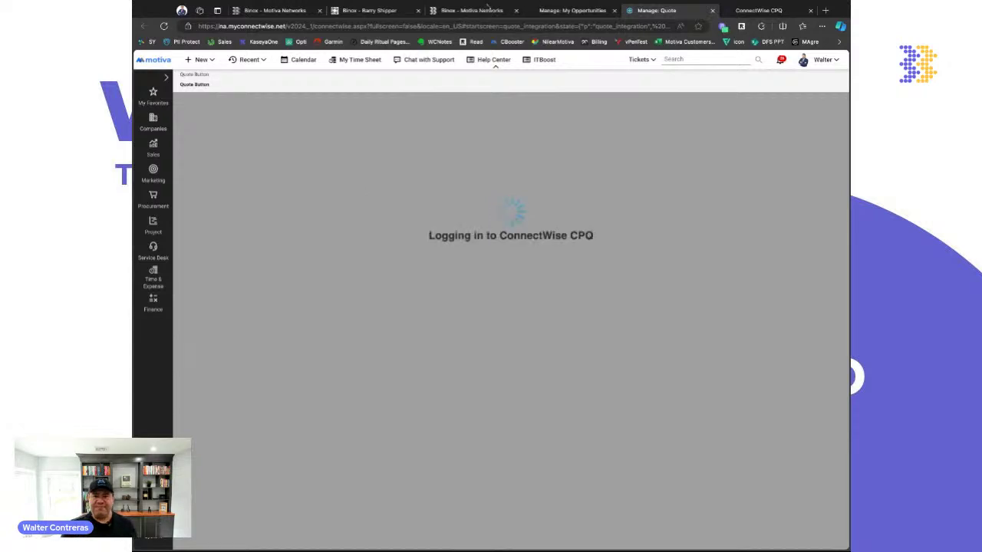
# Switch to the Binox opportunities board, open the Cybersecurity and DFS compliance opportunity, and review its notes and products.
pyautogui.click(462, 10)
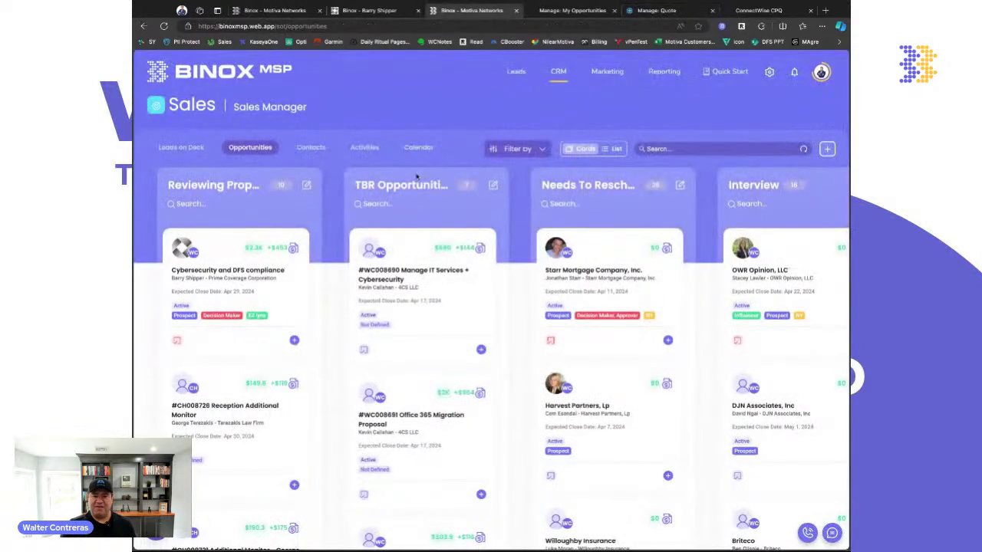
pyautogui.click(222, 243)
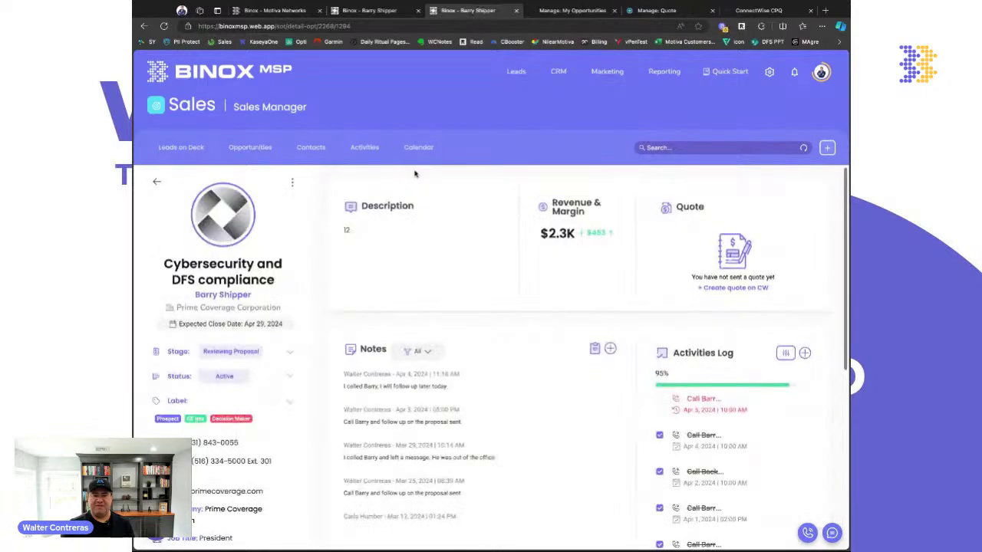
pyautogui.scroll(-2, 315, 357)
pyautogui.scroll(1, 316, 356)
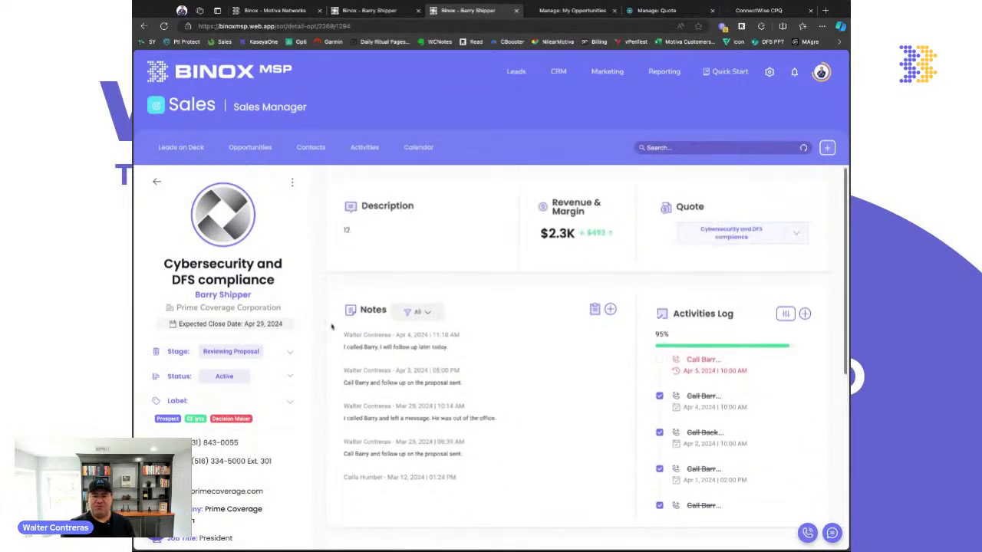
pyautogui.scroll(-4, 325, 325)
pyautogui.scroll(-10, 326, 322)
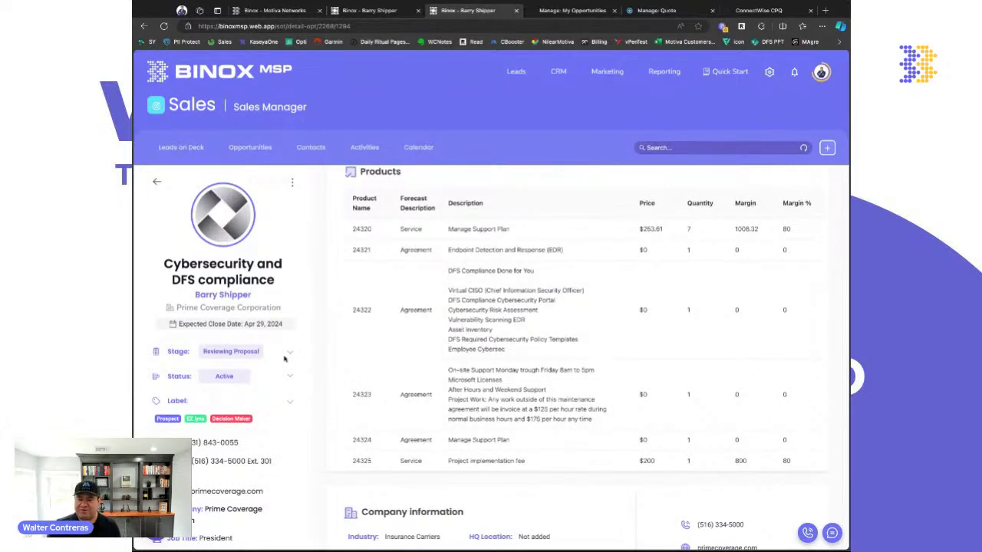
pyautogui.scroll(4, 322, 370)
pyautogui.scroll(10, 322, 370)
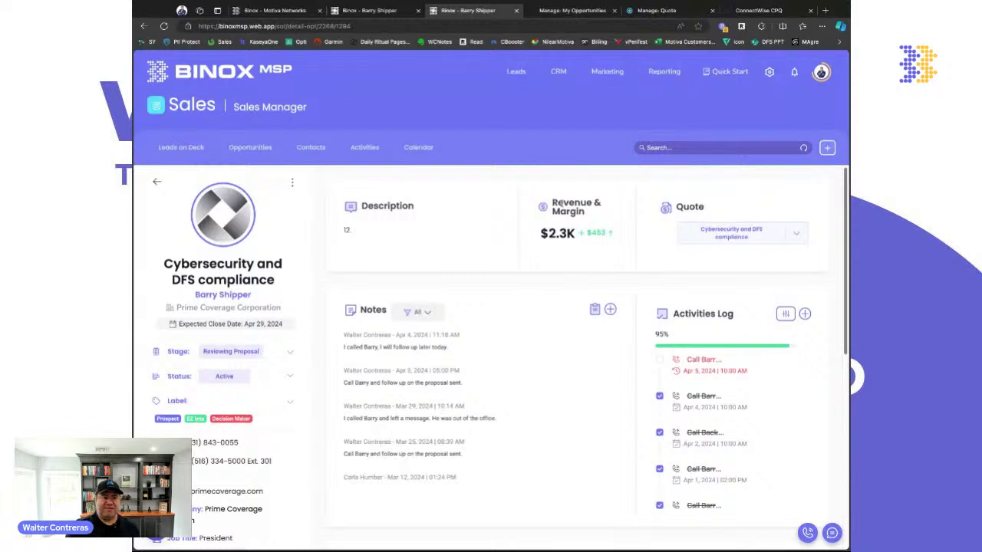
# Open the Cybersecurity and DFS compliance quote for editing in ConnectWise Sell, and close it again.
pyautogui.click(797, 236)
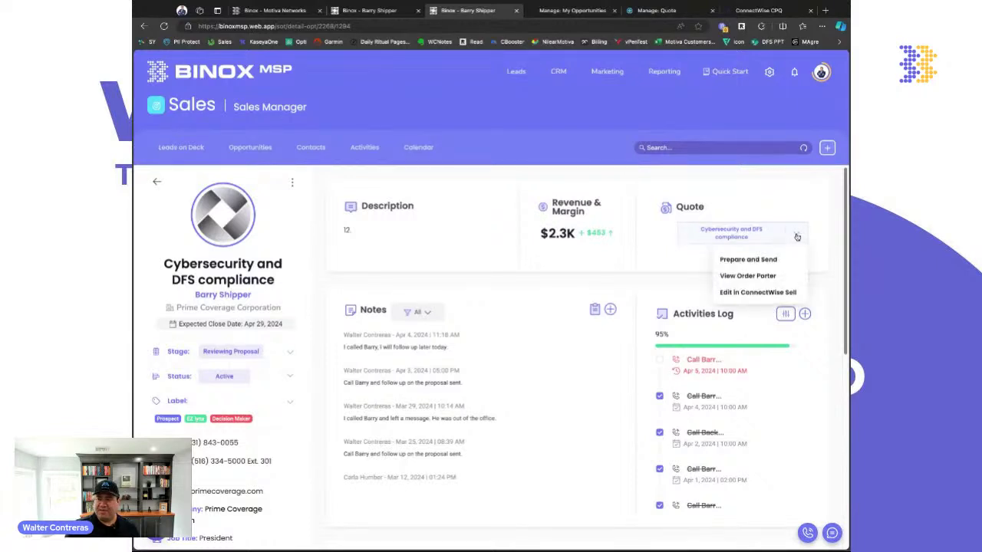
pyautogui.click(759, 293)
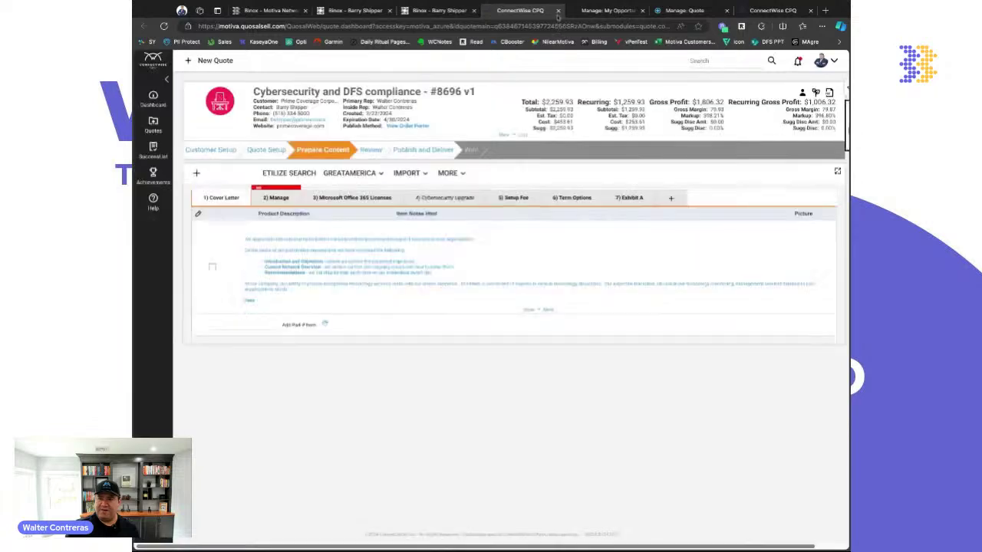
pyautogui.click(558, 11)
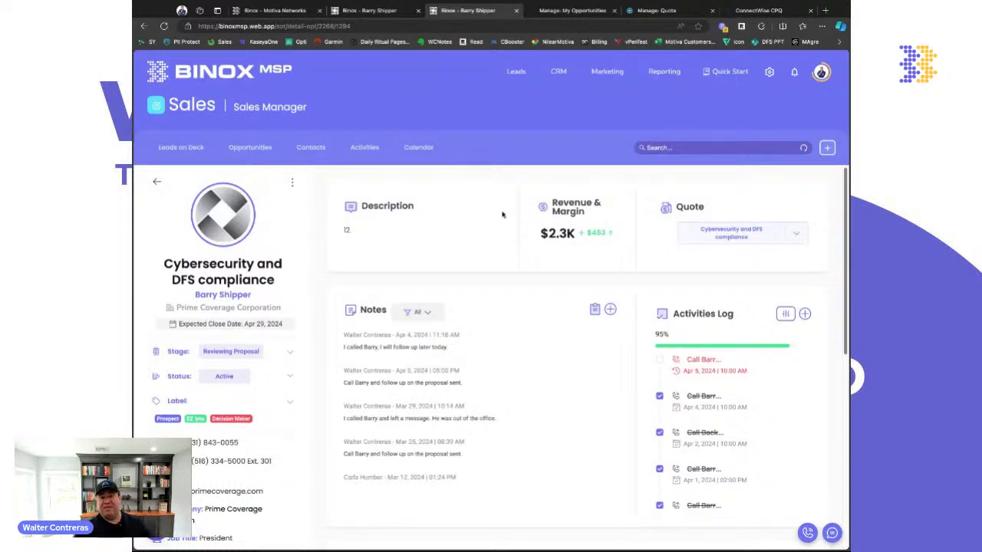
# Switch to ConnectWise CPQ, clear the quote search criteria, and list all quotes.
pyautogui.click(770, 12)
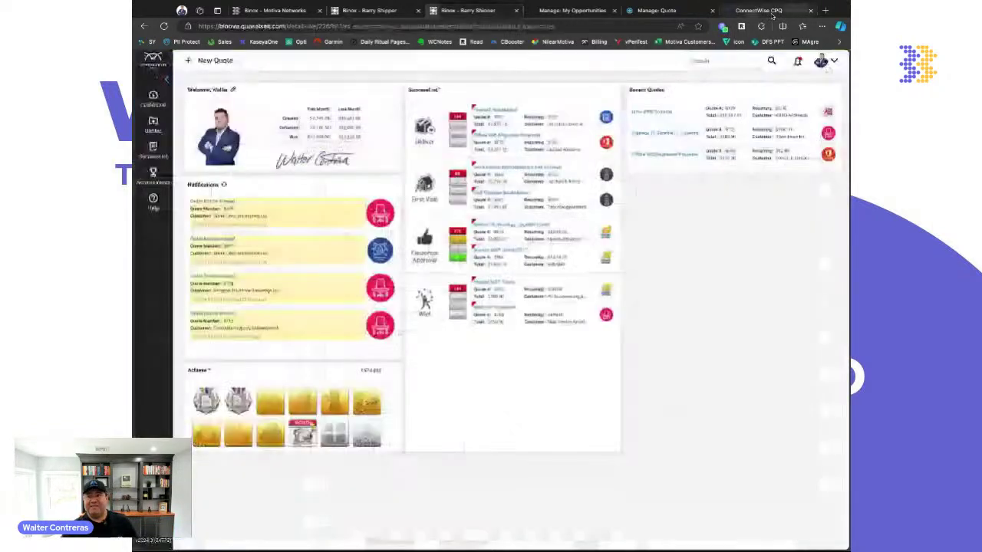
pyautogui.click(157, 127)
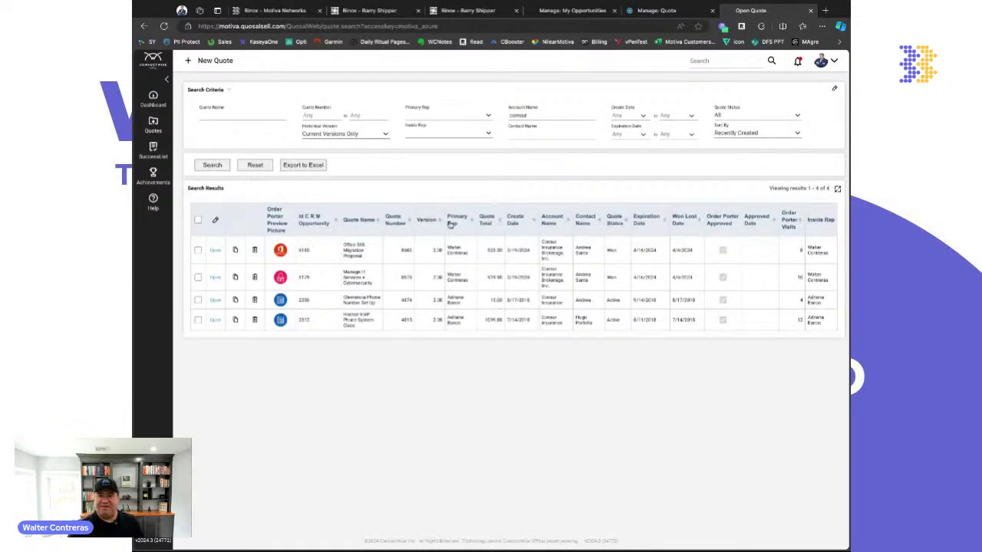
pyautogui.click(252, 167)
pyautogui.click(205, 169)
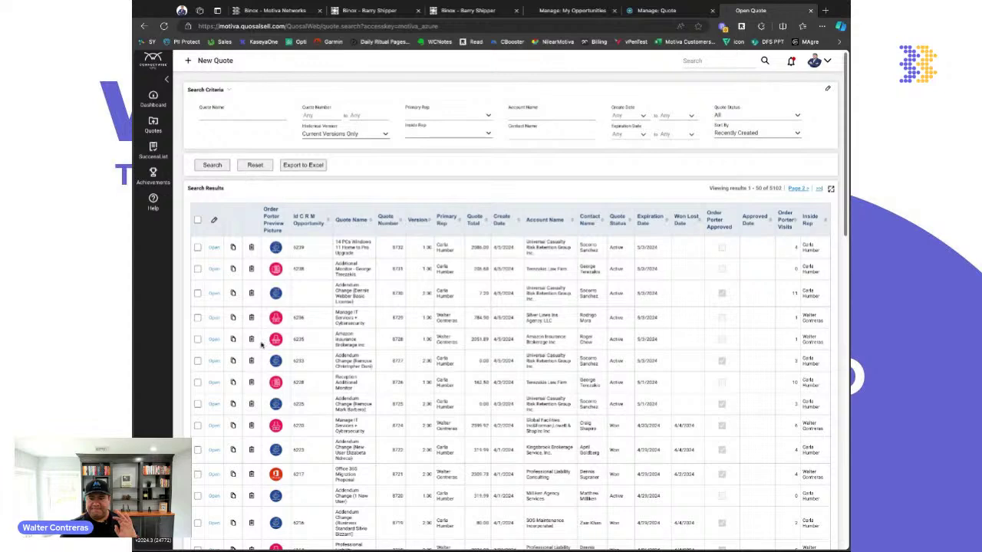
# Open the Amazon Insurance Brokerage quote, publish it with the Order Porter option, and start a CC entry in its delivery email.
pyautogui.click(214, 339)
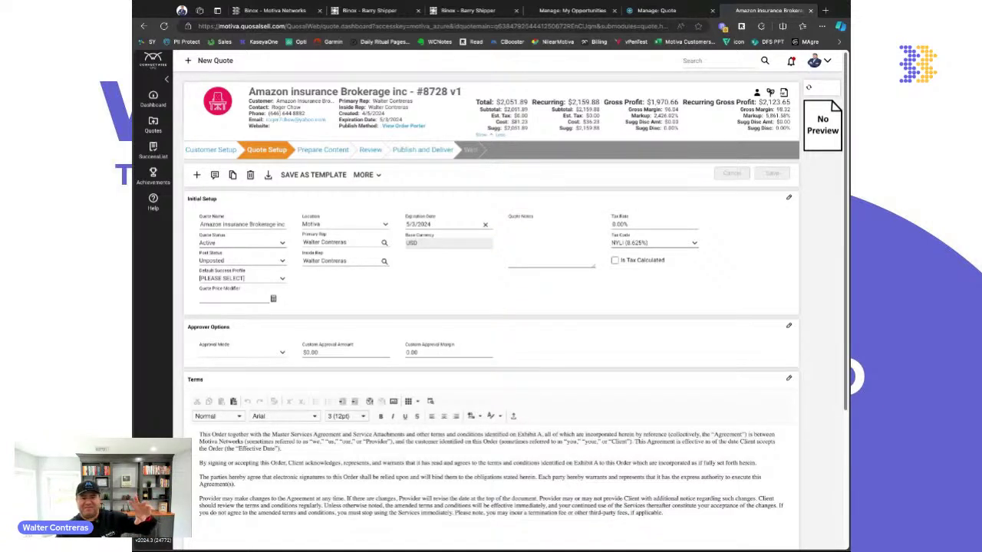
pyautogui.click(424, 152)
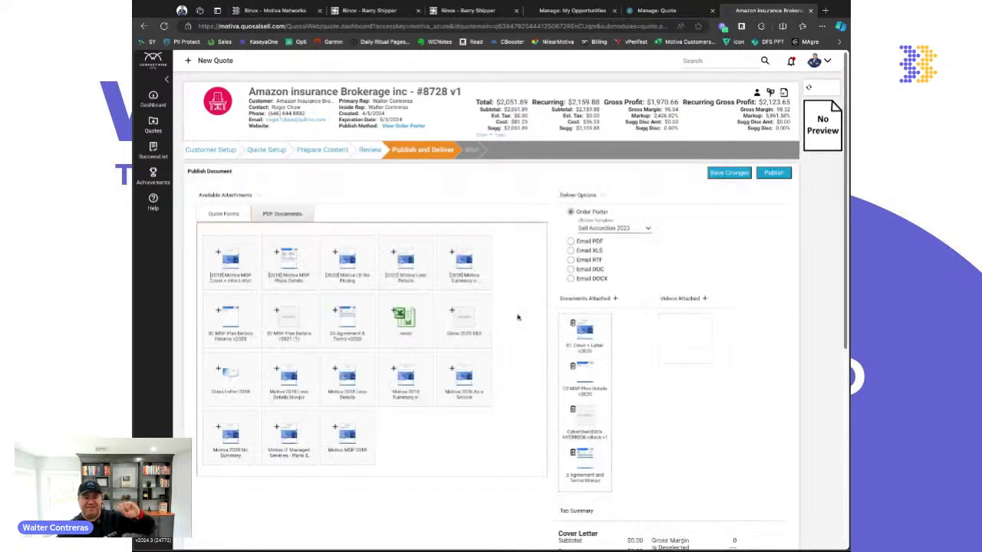
pyautogui.click(772, 175)
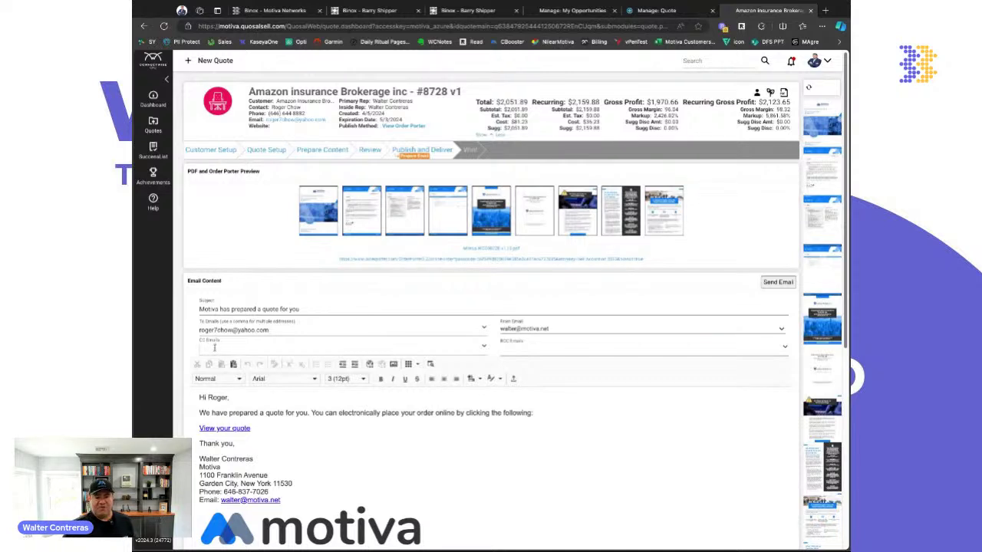
pyautogui.click(215, 347)
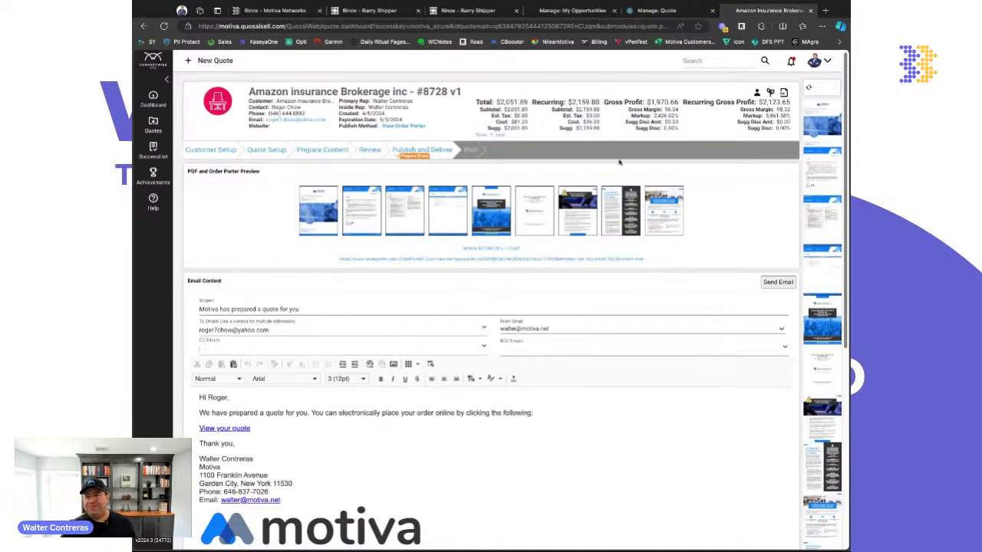
# Switch to the Binox opportunity, prepare its quote for sending, and add a contact as CC recipient of the quote email.
pyautogui.click(468, 10)
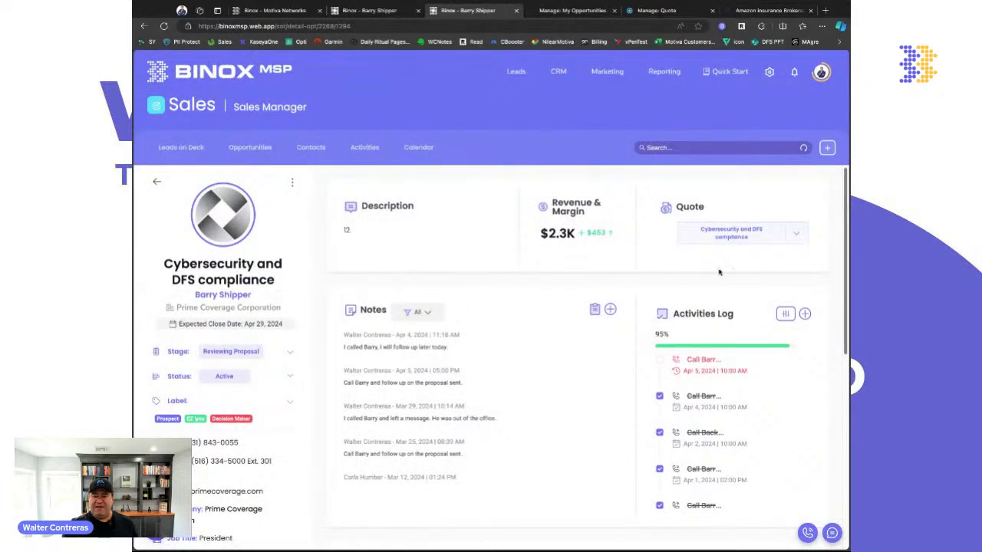
pyautogui.click(796, 233)
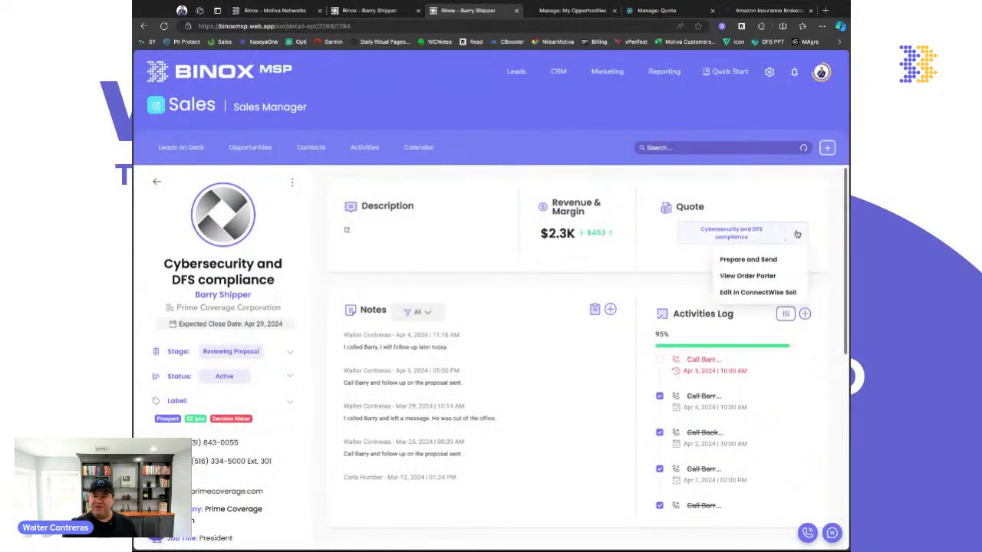
pyautogui.click(765, 262)
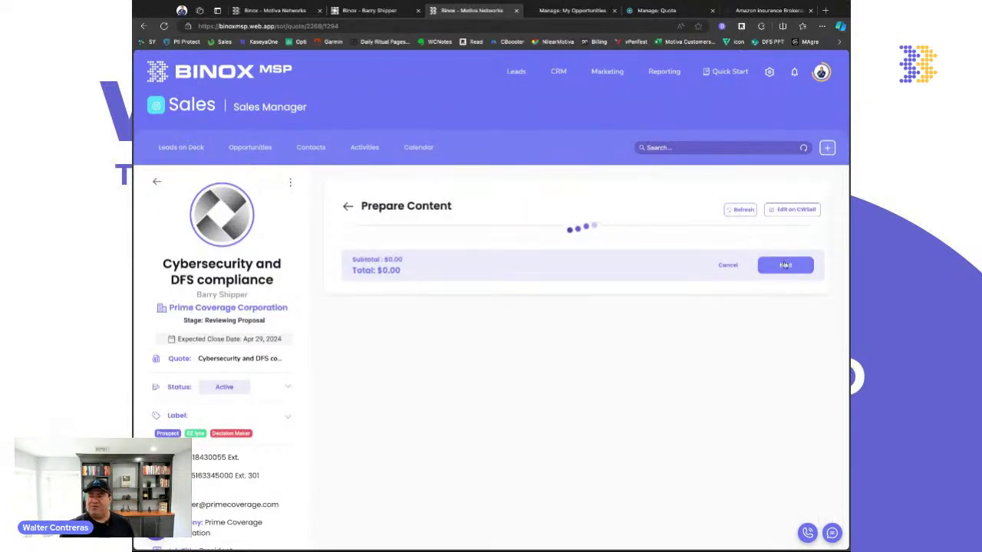
pyautogui.click(786, 266)
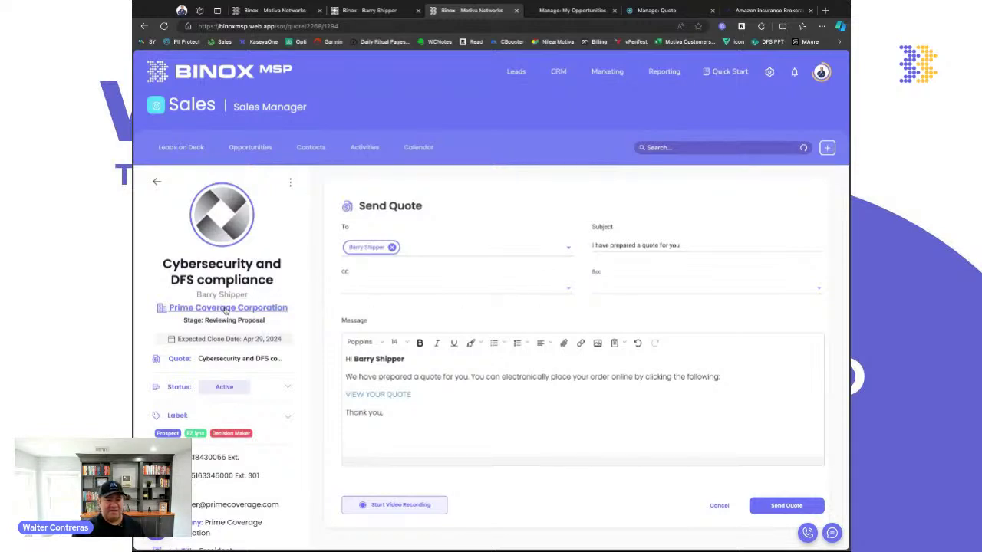
pyautogui.click(567, 288)
pyautogui.click(385, 323)
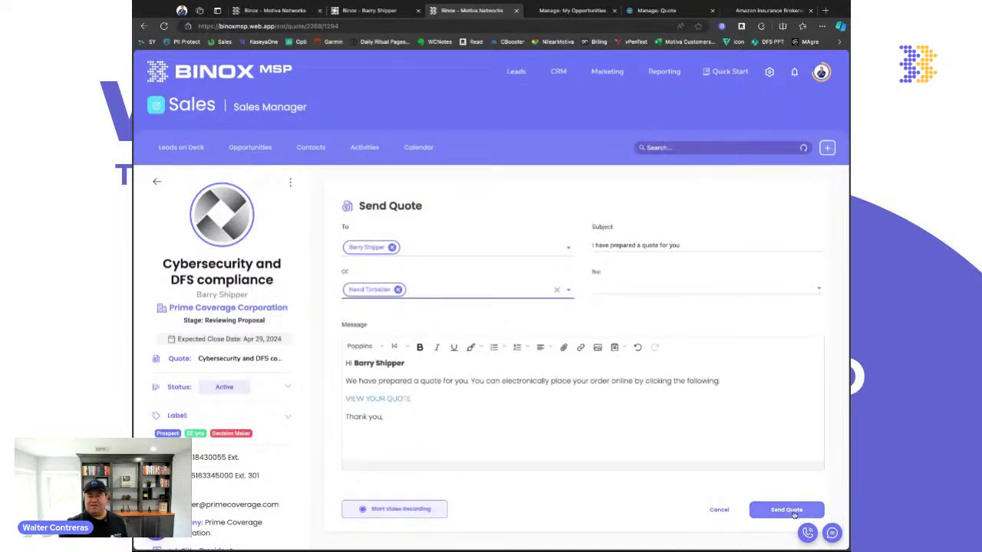
pyautogui.scroll(-1, 511, 487)
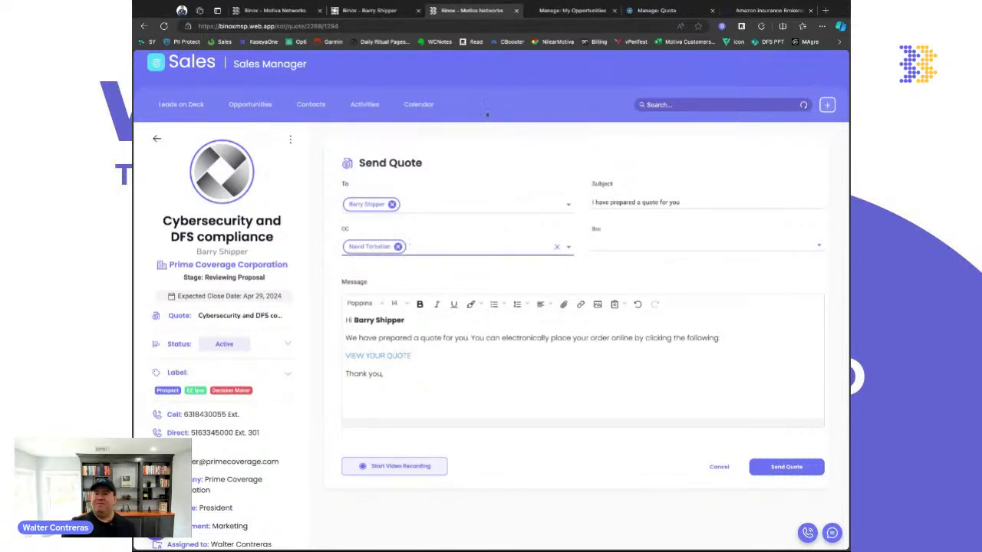
# Return to the Binox opportunities board, and show the status choices of the dental practice's opportunity in ConnectWise.
pyautogui.click(261, 105)
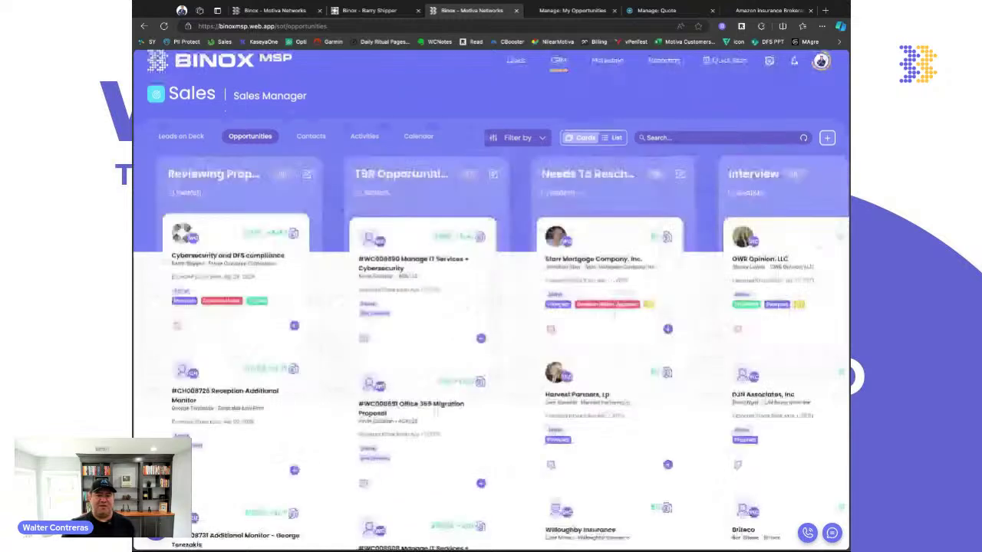
pyautogui.scroll(-1, 383, 295)
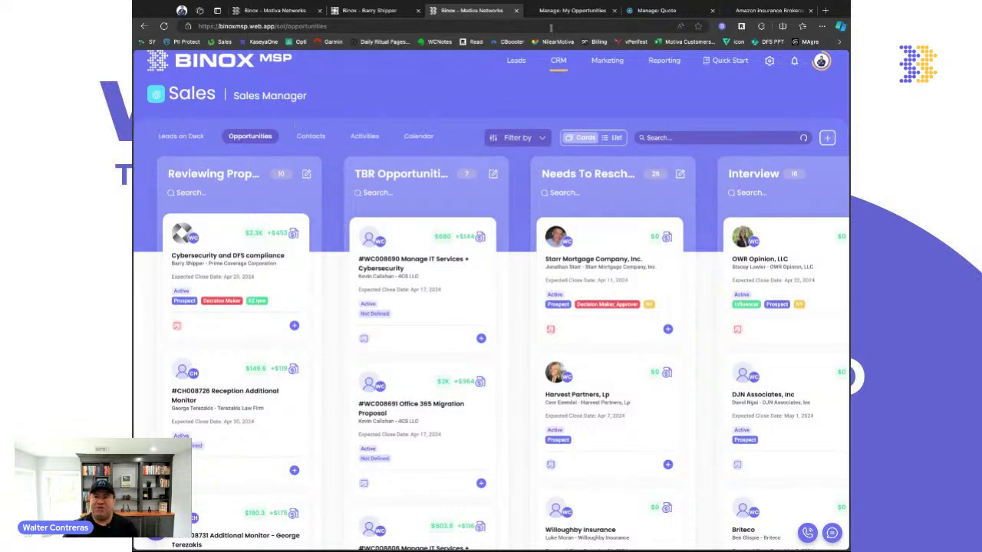
pyautogui.click(569, 11)
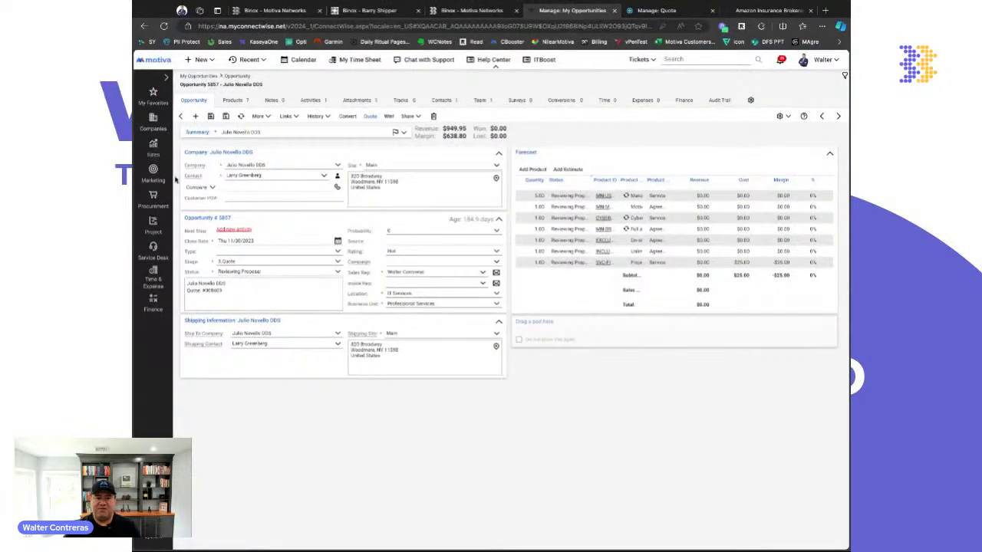
pyautogui.click(337, 272)
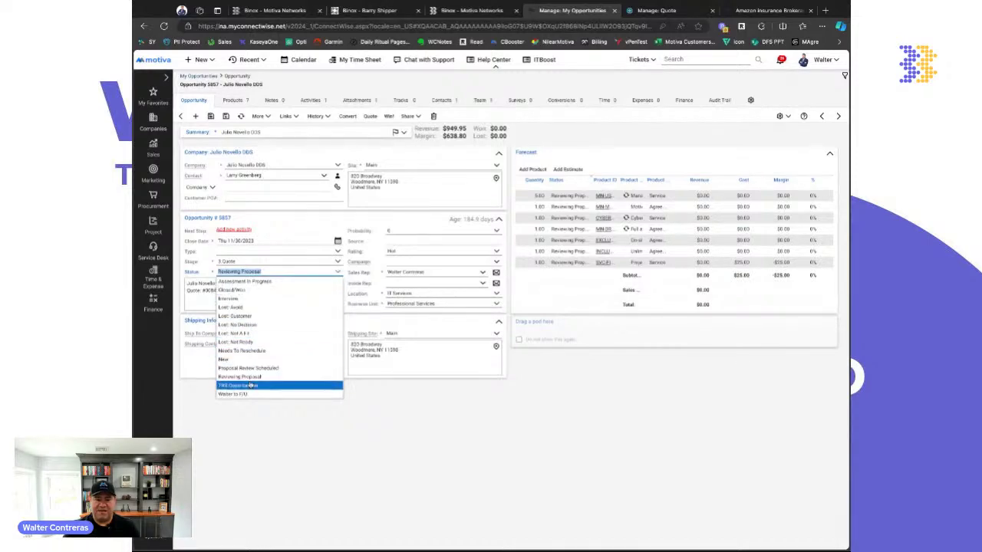
# Switch to the Binox opportunities board and point out the activity indicator on the Cybersecurity and DFS compliance card.
pyautogui.click(458, 11)
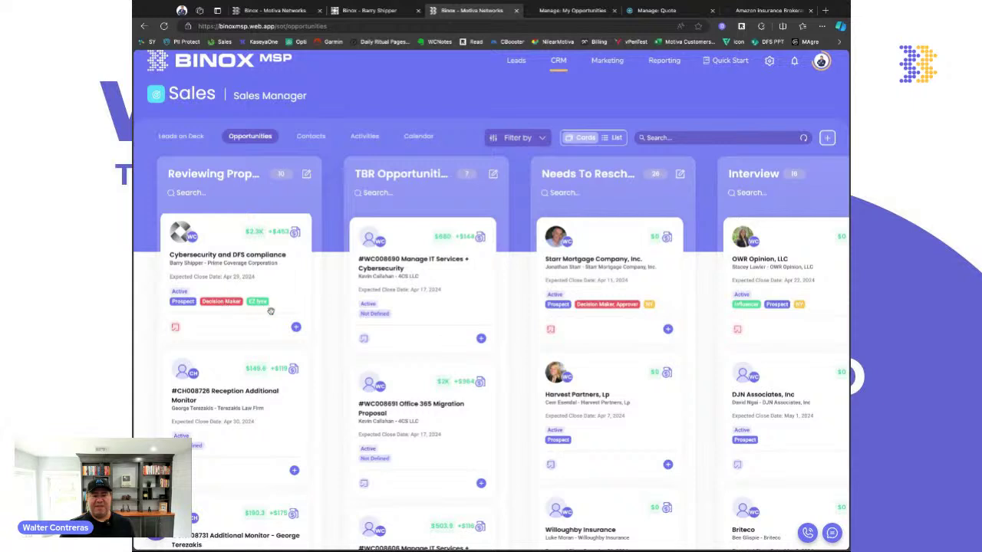
pyautogui.moveTo(178, 330)
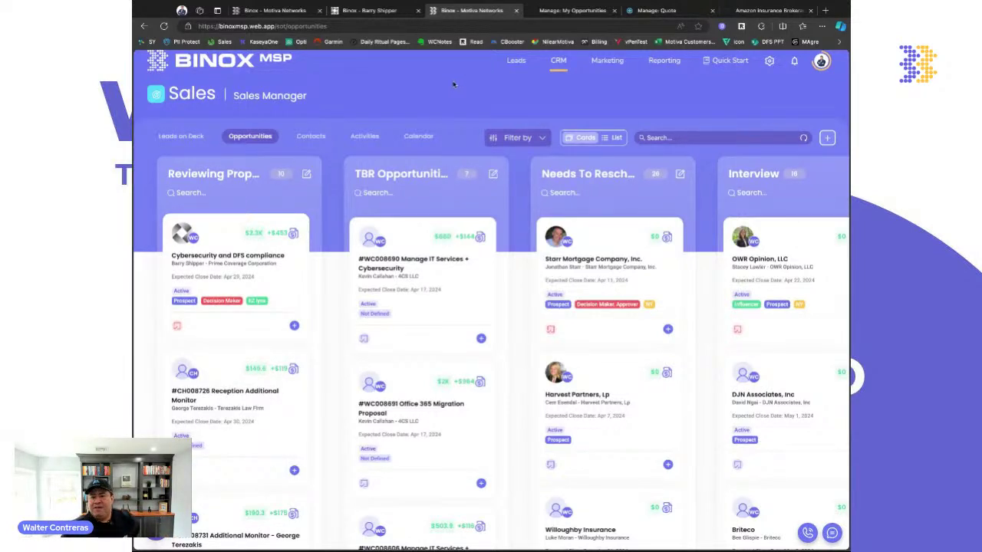
pyautogui.moveTo(177, 330)
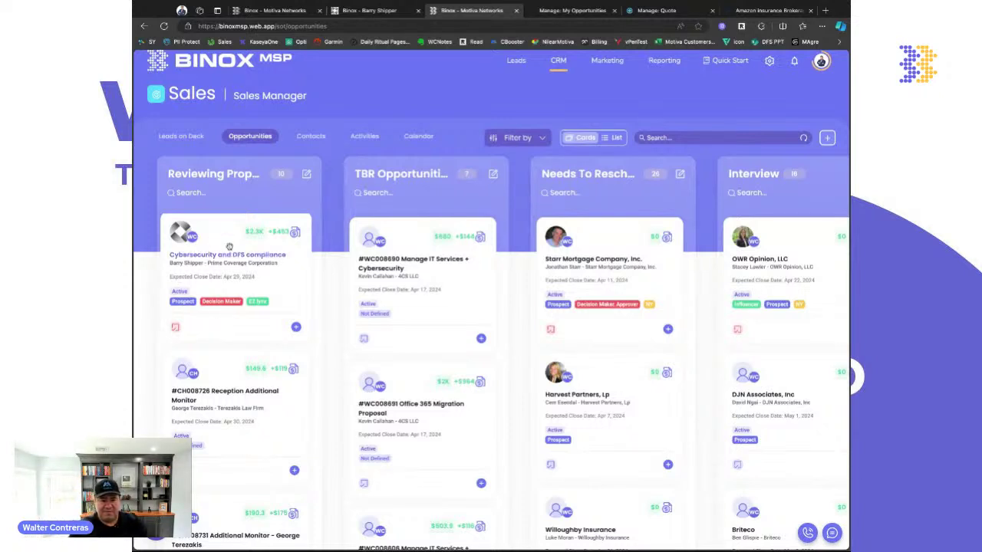
pyautogui.click(177, 328)
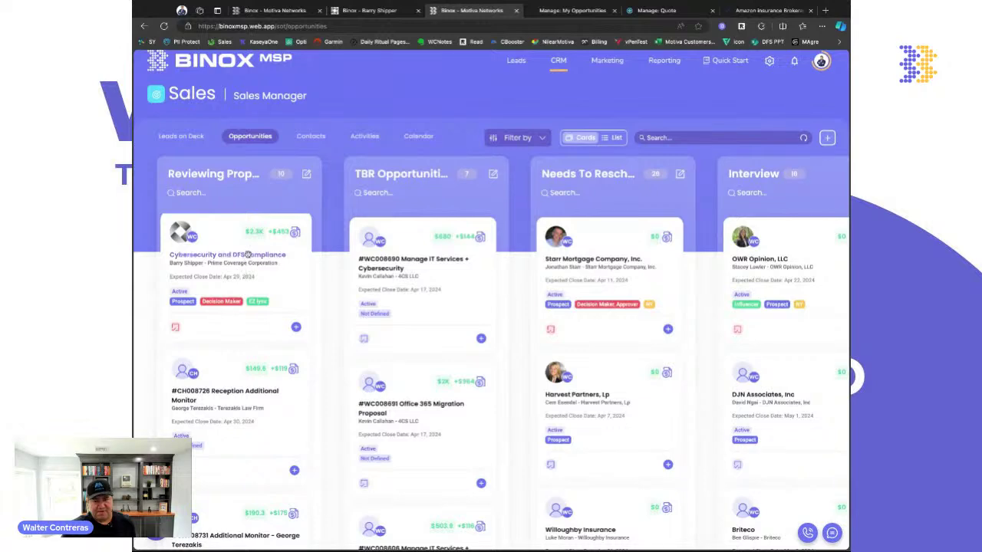
# Review the Cybersecurity and DFS compliance opportunity's notes, emails, products and company information, and return to the opportunities board.
pyautogui.click(221, 230)
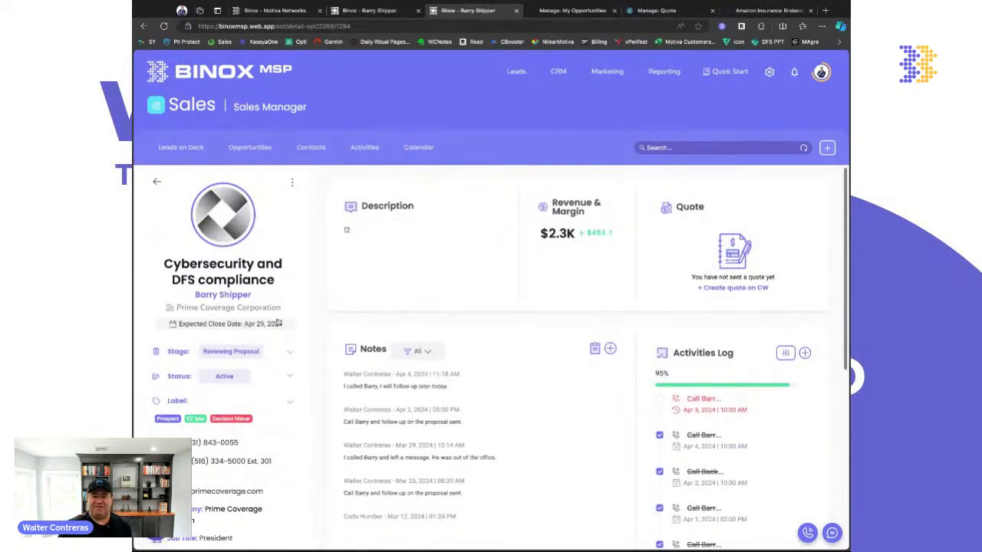
pyautogui.scroll(-3, 307, 315)
pyautogui.scroll(-15, 322, 313)
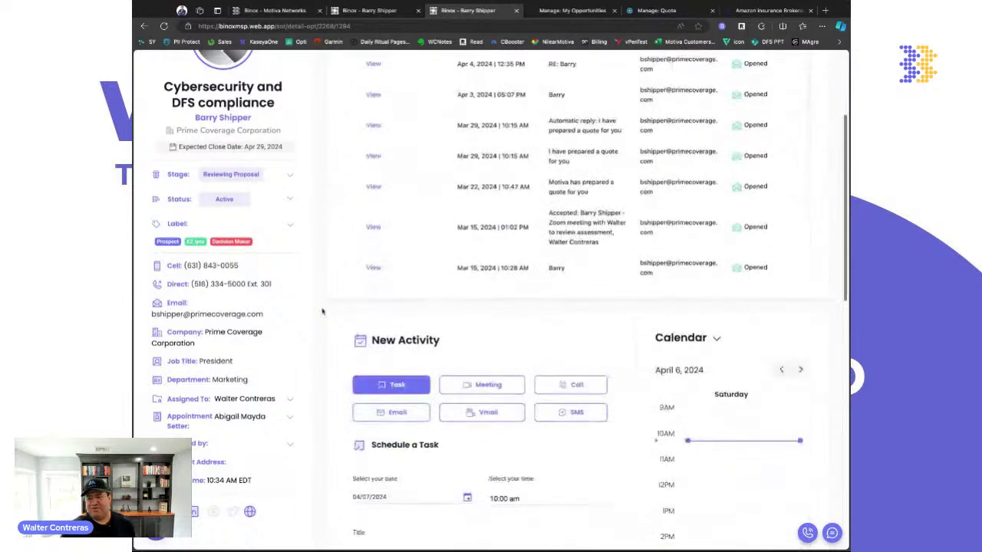
pyautogui.scroll(-1, 322, 310)
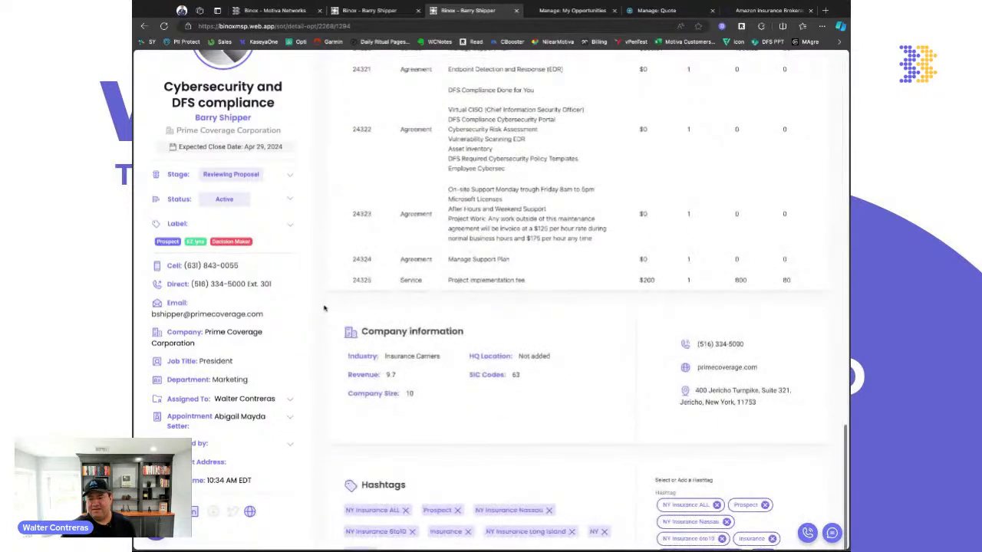
pyautogui.scroll(20, 544, 493)
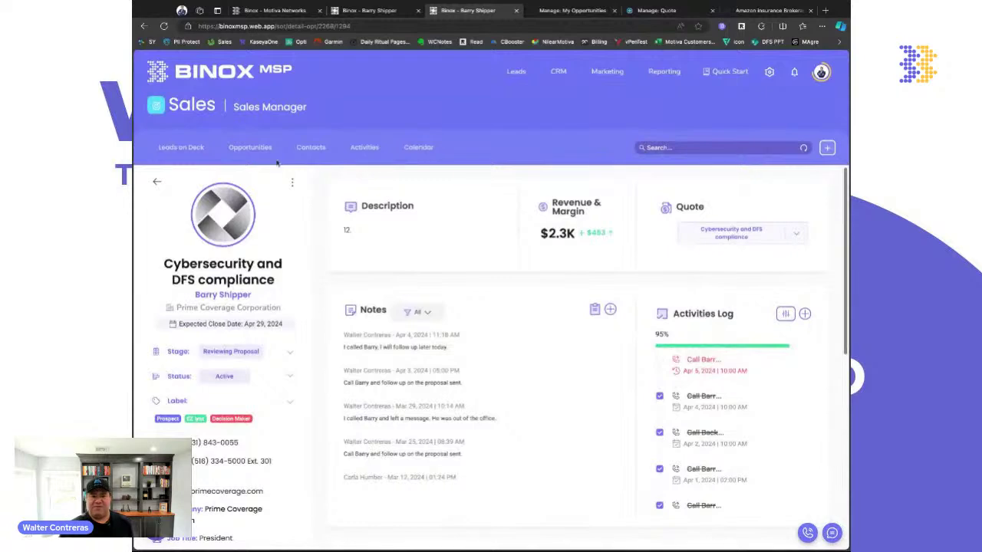
pyautogui.click(158, 180)
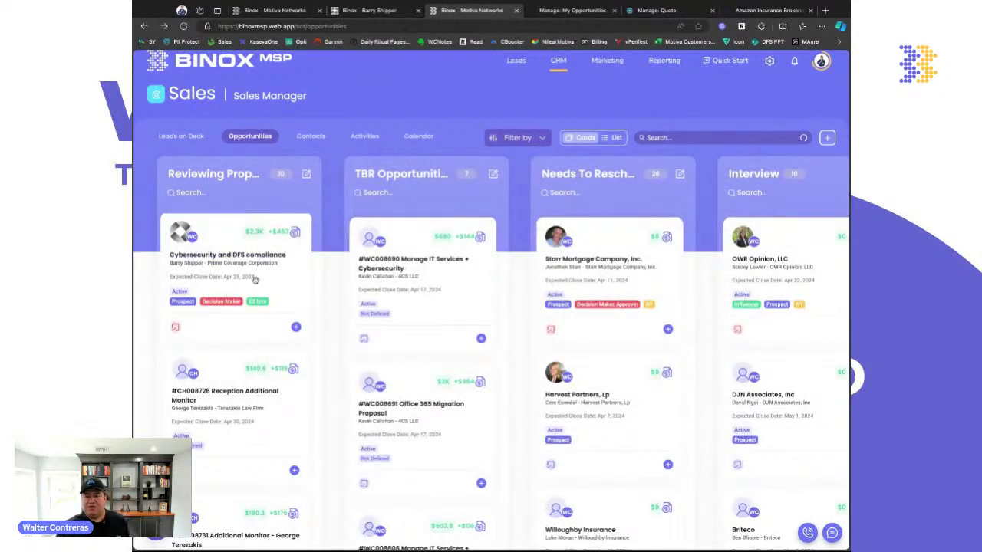
# Start the first overdue follow-up call in the activities list, call the contact's work number, and end the call.
pyautogui.click(368, 136)
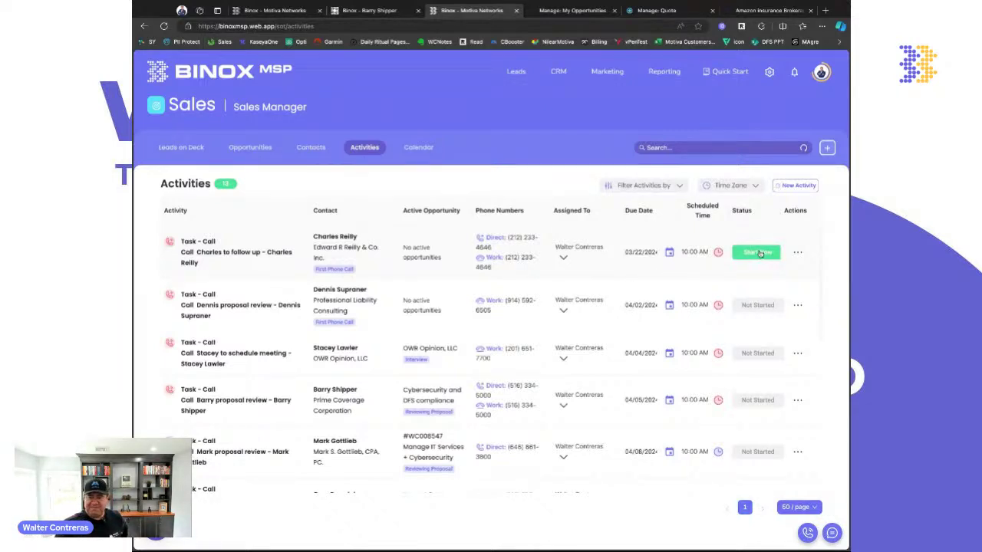
pyautogui.click(758, 253)
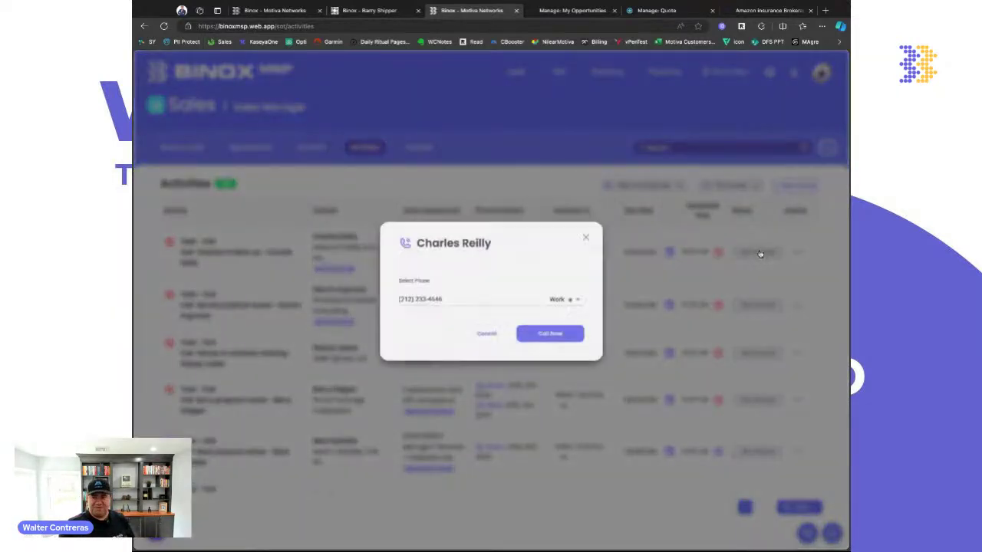
pyautogui.click(549, 346)
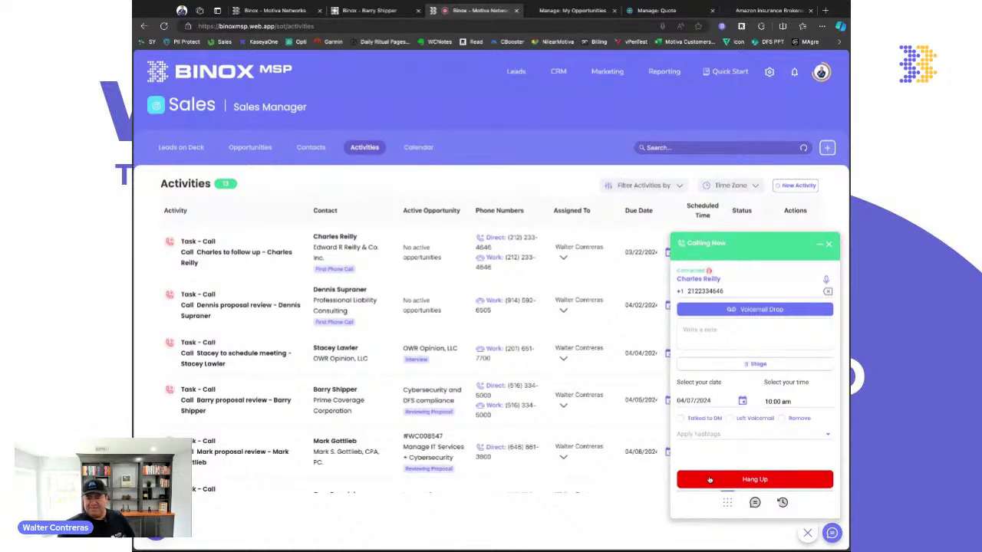
pyautogui.click(752, 482)
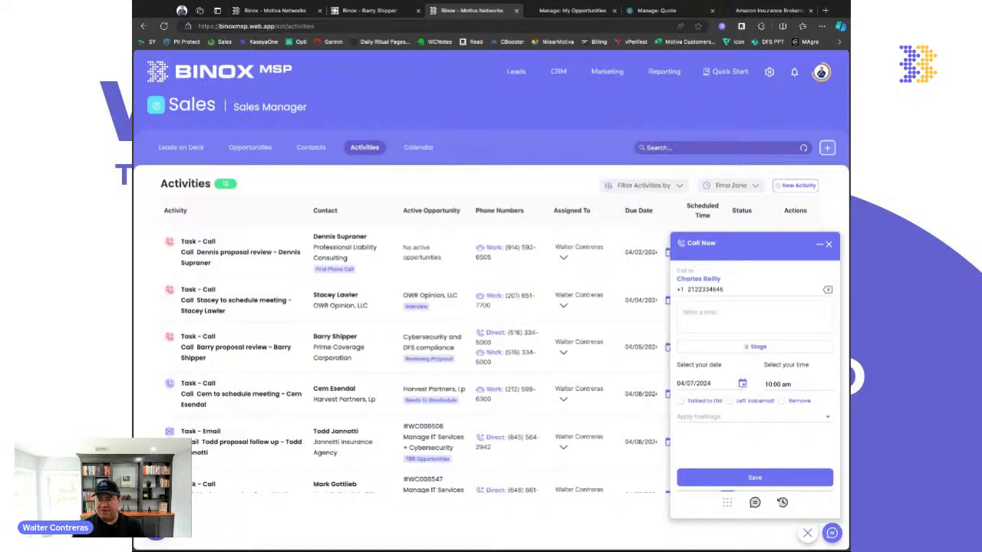
# Enter the call note "I called, left VM" and set the follow-up date to 04/08/2024.
pyautogui.write('I cale')
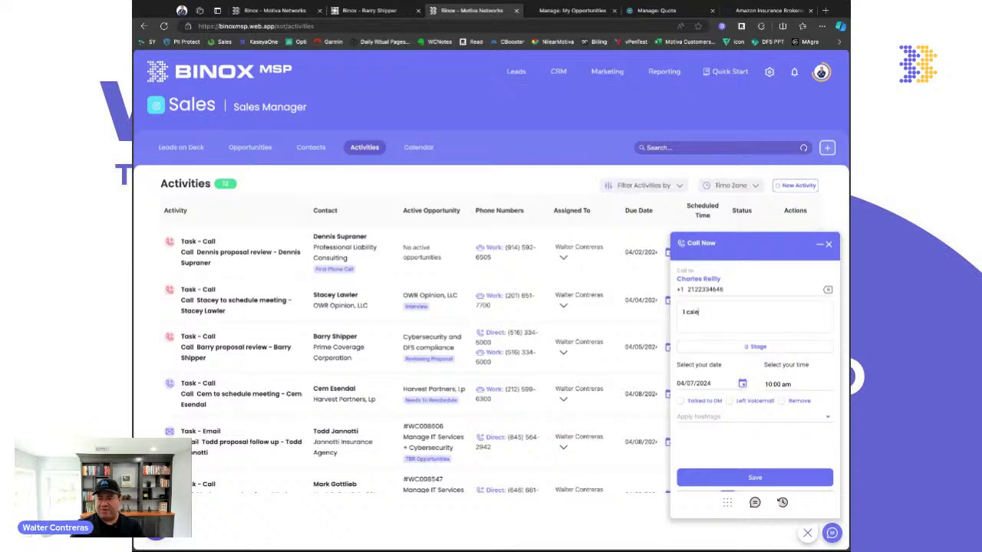
pyautogui.write('o')
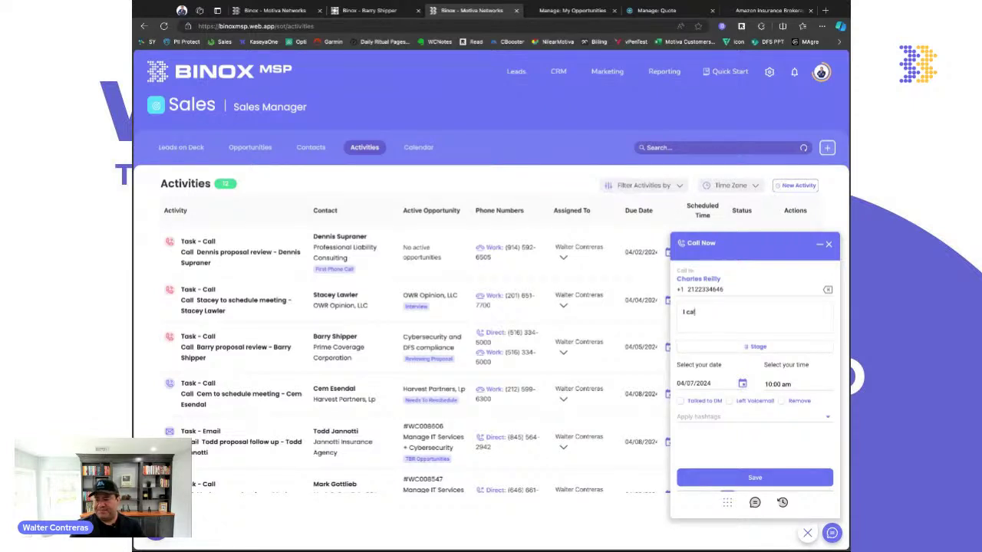
pyautogui.write('led, left V')
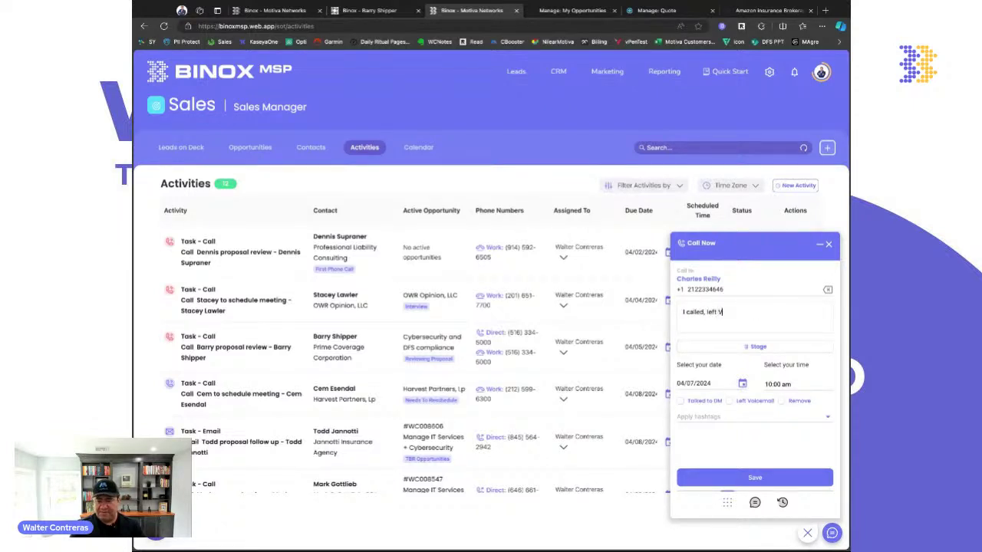
pyautogui.write('M')
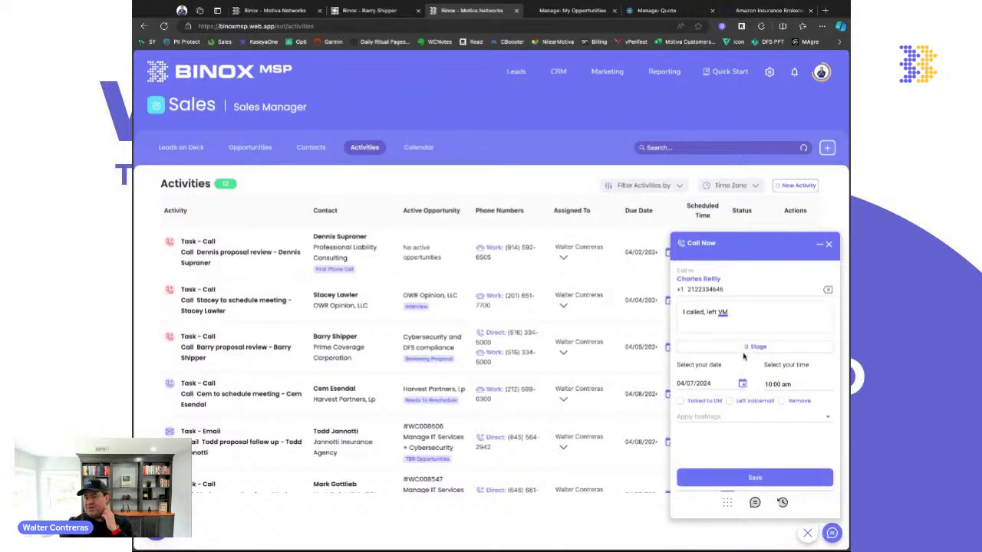
pyautogui.click(740, 385)
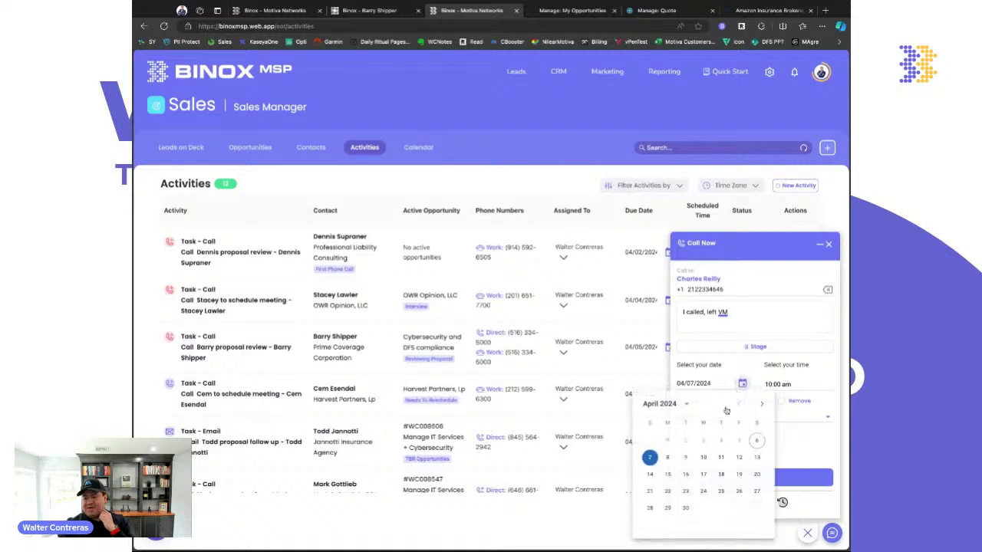
pyautogui.click(667, 459)
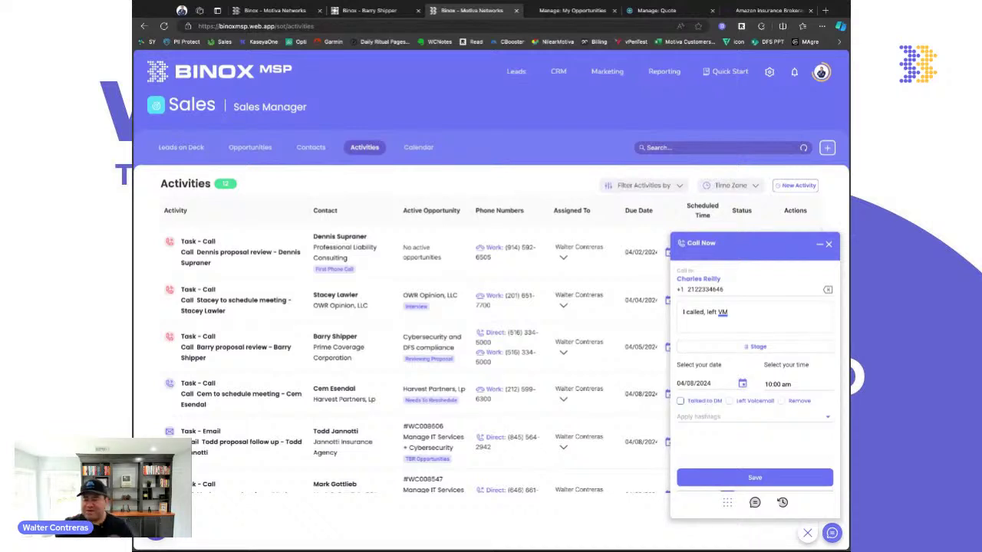
# Mark the call outcome as Left Voicemail only and save the call record.
pyautogui.click(729, 401)
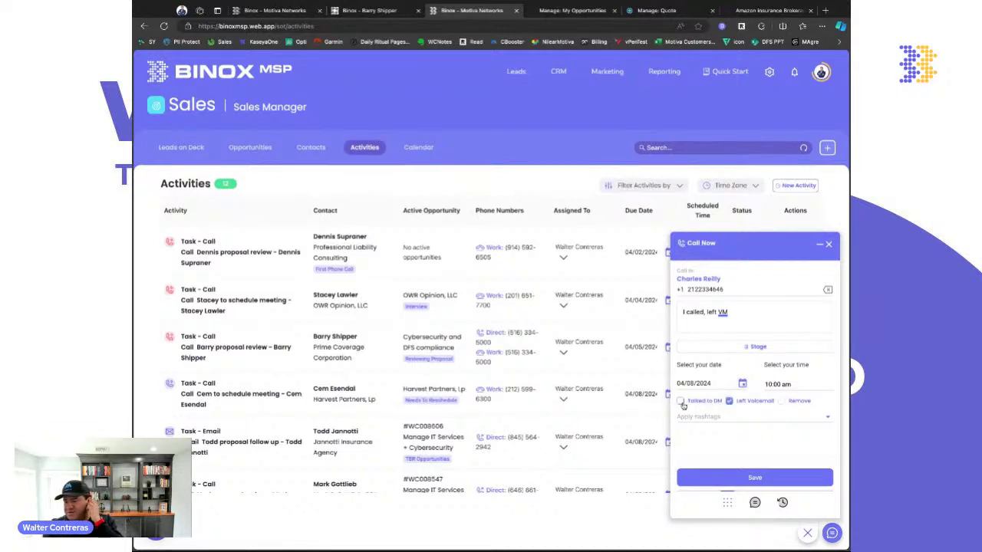
pyautogui.click(680, 401)
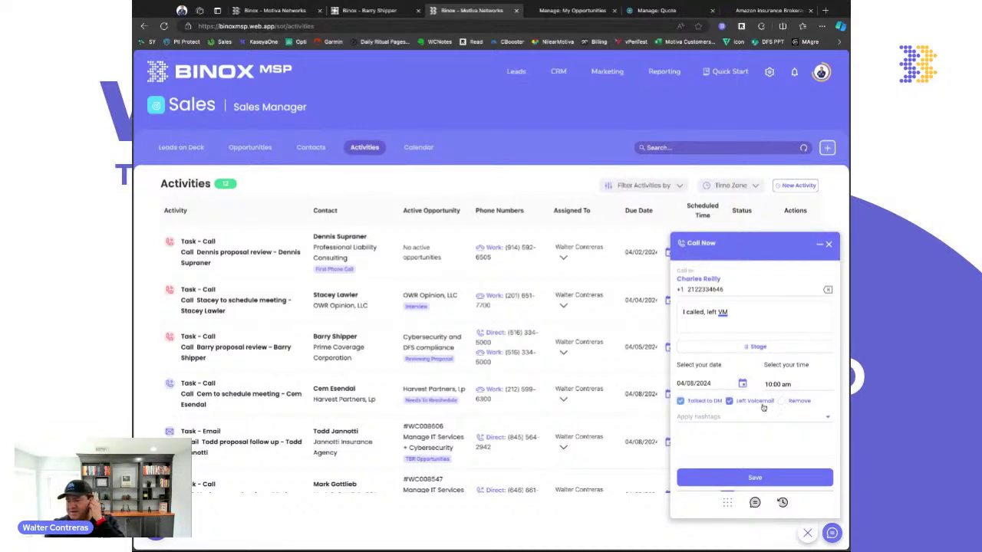
pyautogui.click(681, 401)
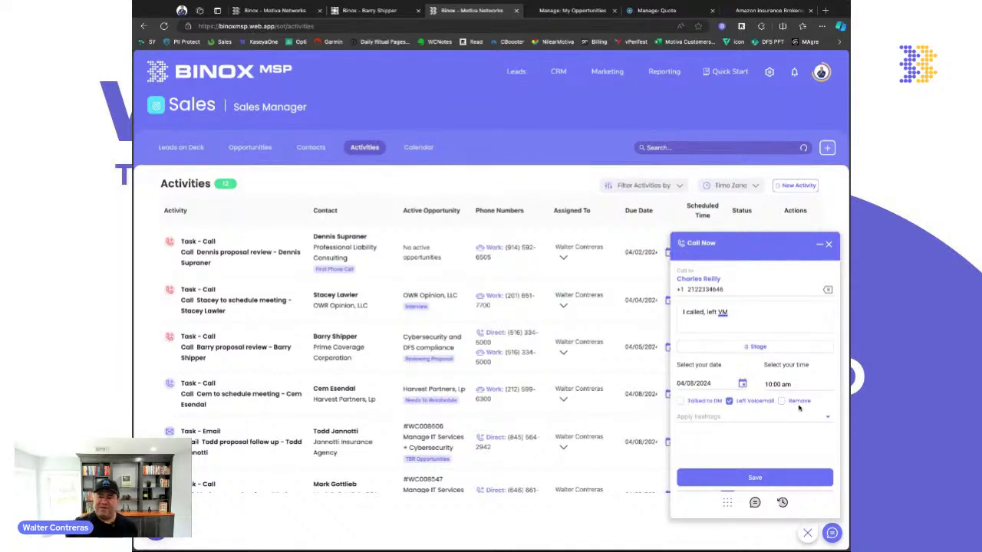
pyautogui.click(760, 479)
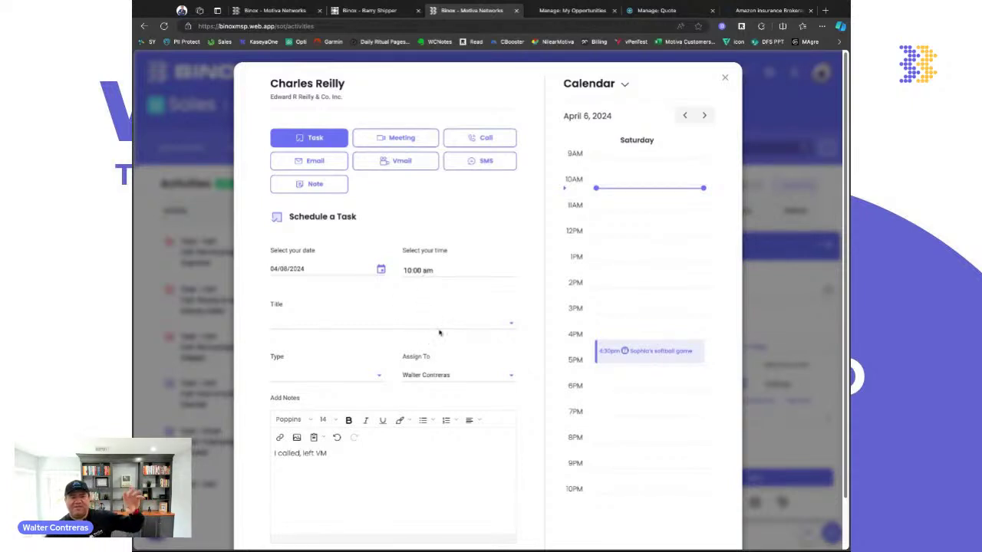
# Title the follow-up task with the "Call {{Contact.FirstName}} to follow up" template, save it, and close the dialer.
pyautogui.click(510, 323)
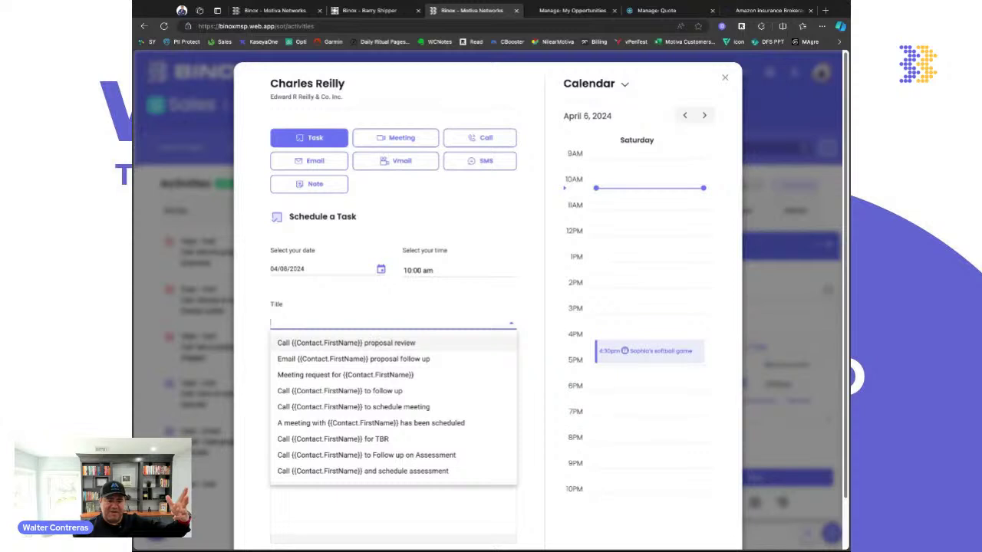
pyautogui.click(386, 391)
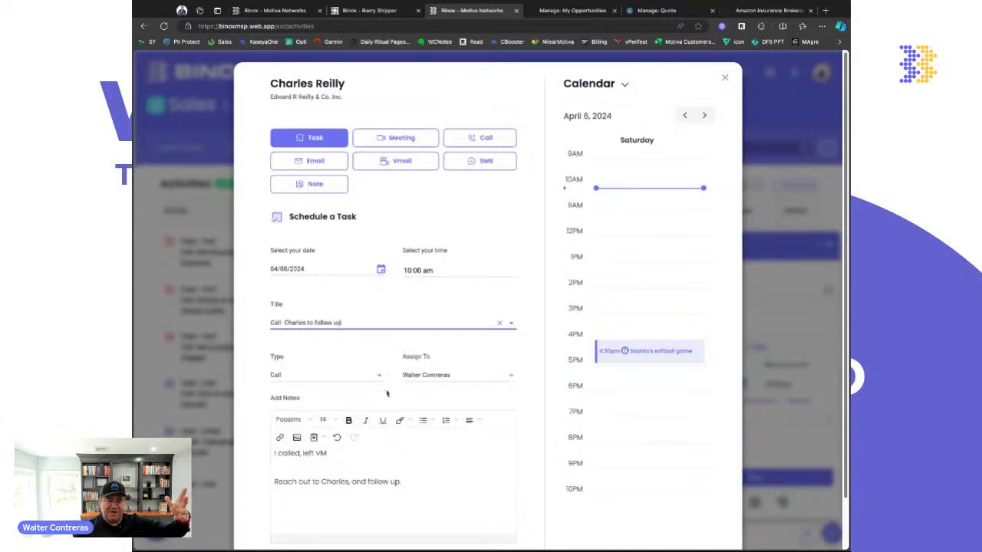
pyautogui.scroll(-2, 387, 393)
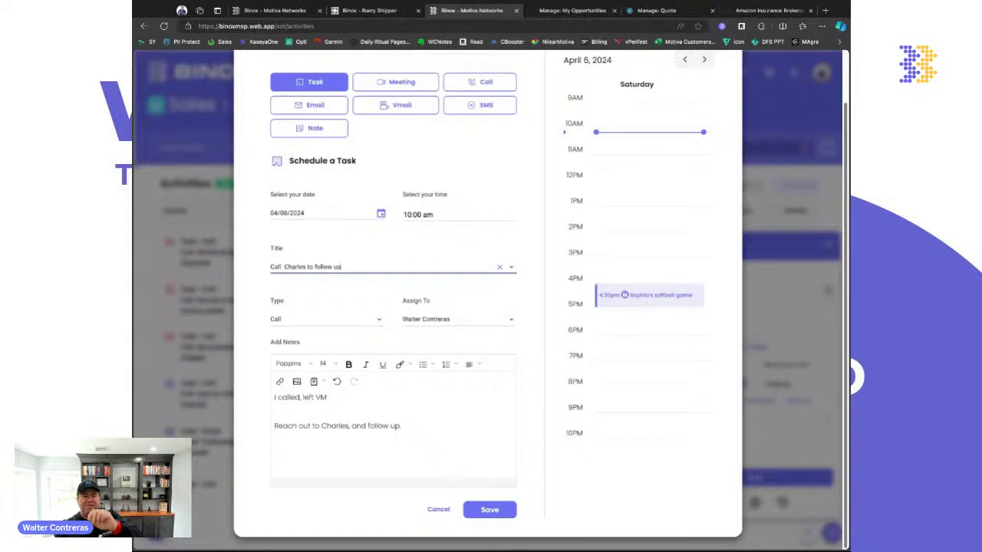
pyautogui.click(496, 514)
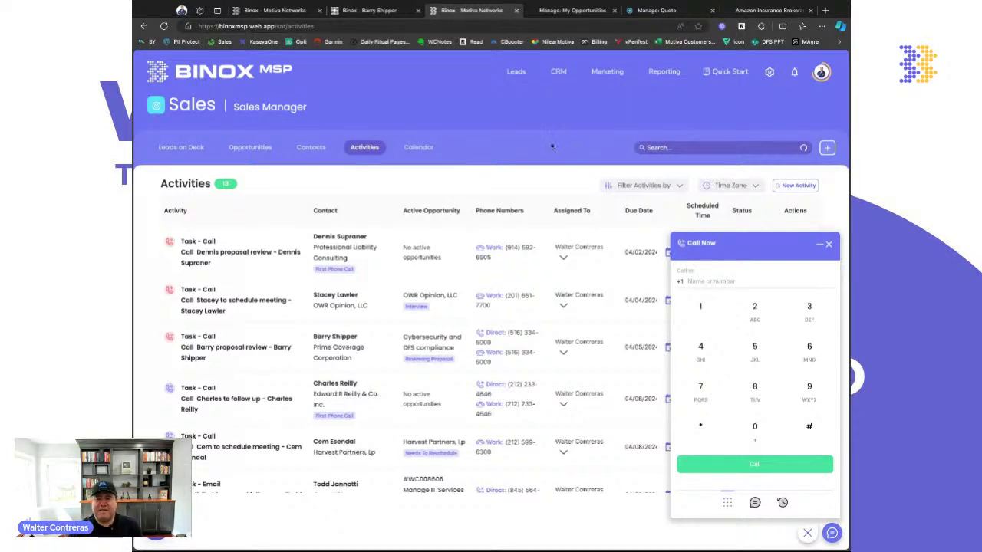
pyautogui.click(828, 245)
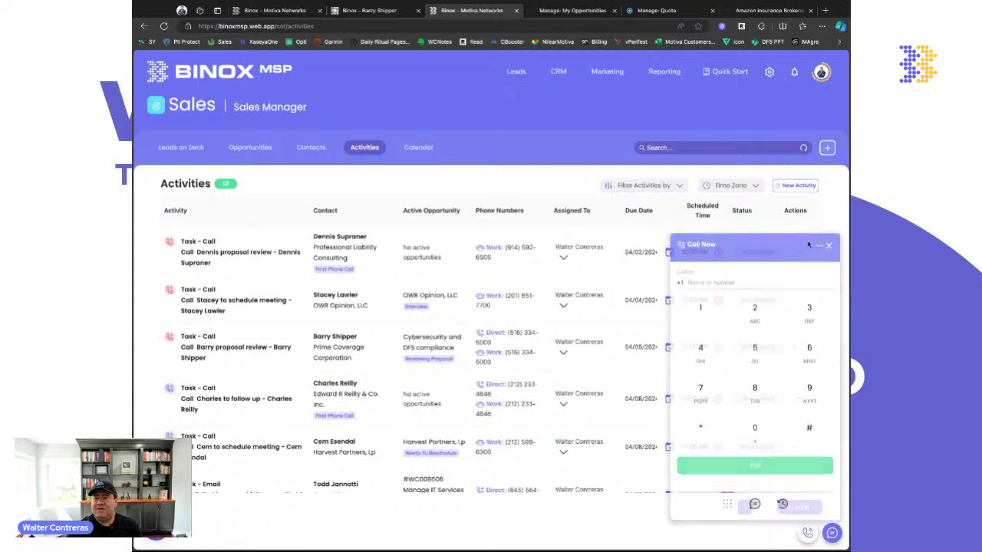
# Open the activities report and examine the call, task and completion figures in the per-user performance table.
pyautogui.click(664, 71)
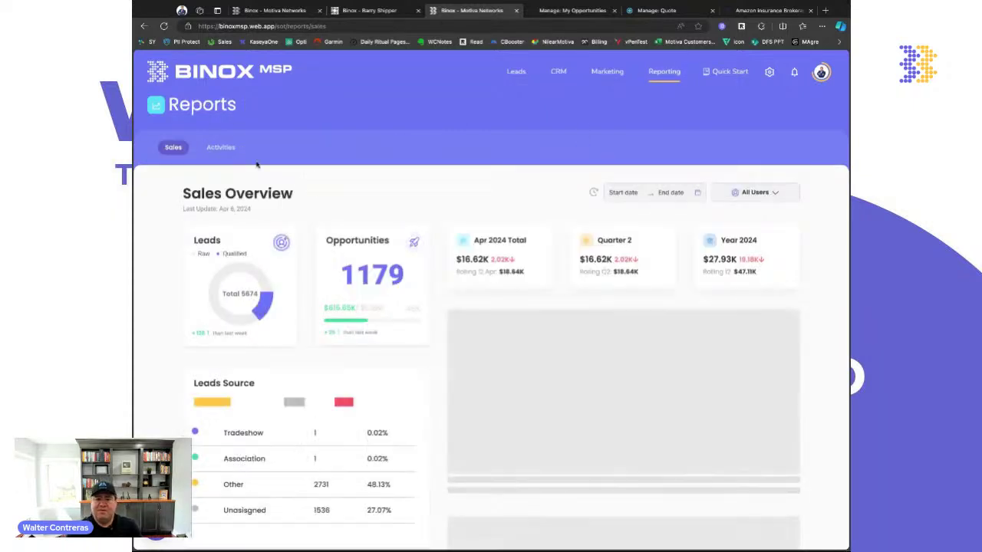
pyautogui.click(221, 147)
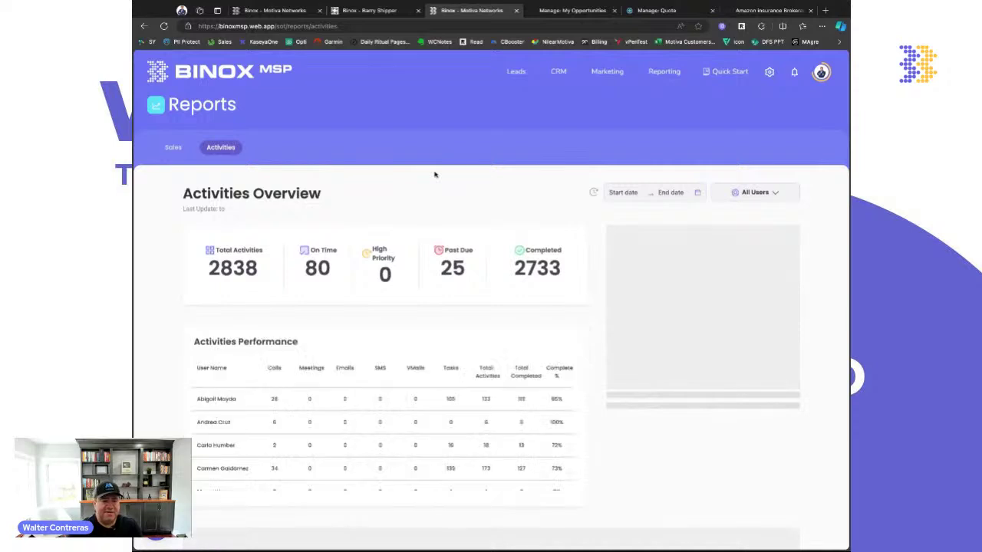
pyautogui.scroll(-1, 434, 175)
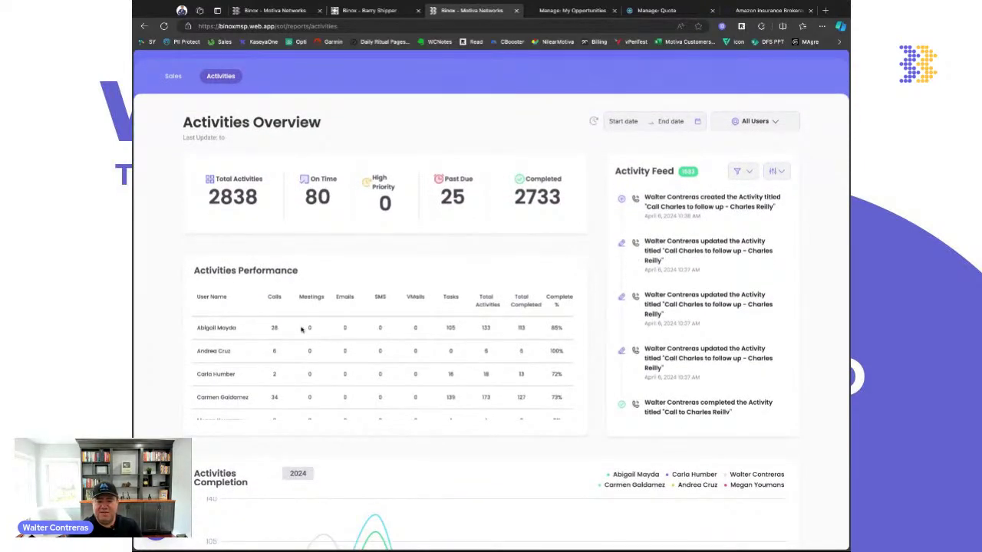
pyautogui.doubleClick(450, 327)
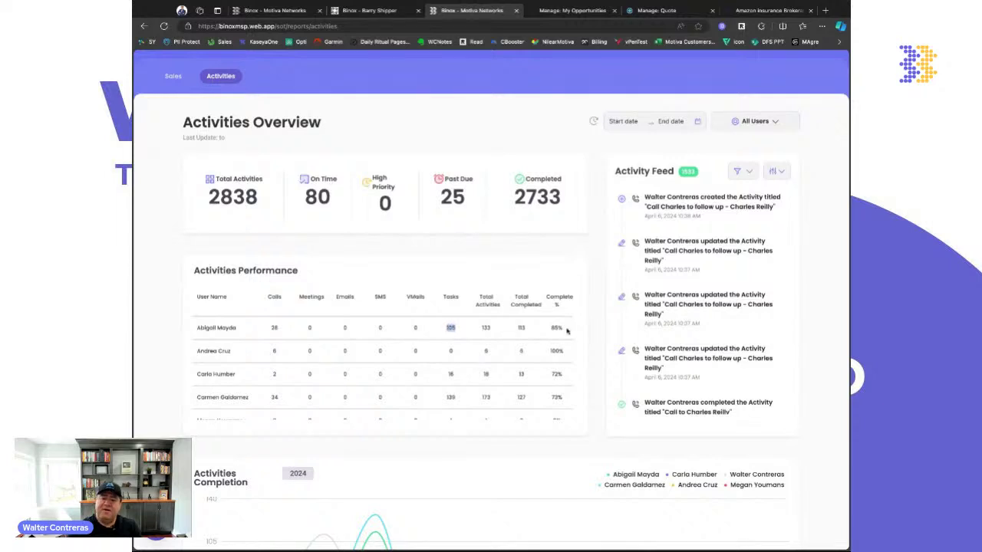
pyautogui.scroll(-2, 474, 357)
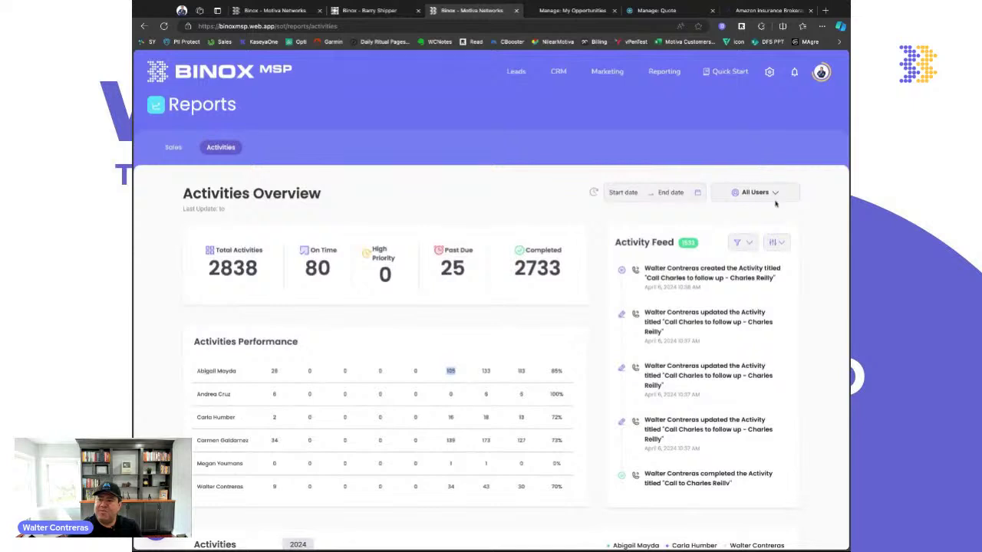
# Filter the activities report to the first individual user, review that user's performance and feed, and return to the CRM opportunities board.
pyautogui.click(774, 194)
pyautogui.click(757, 194)
pyautogui.click(758, 192)
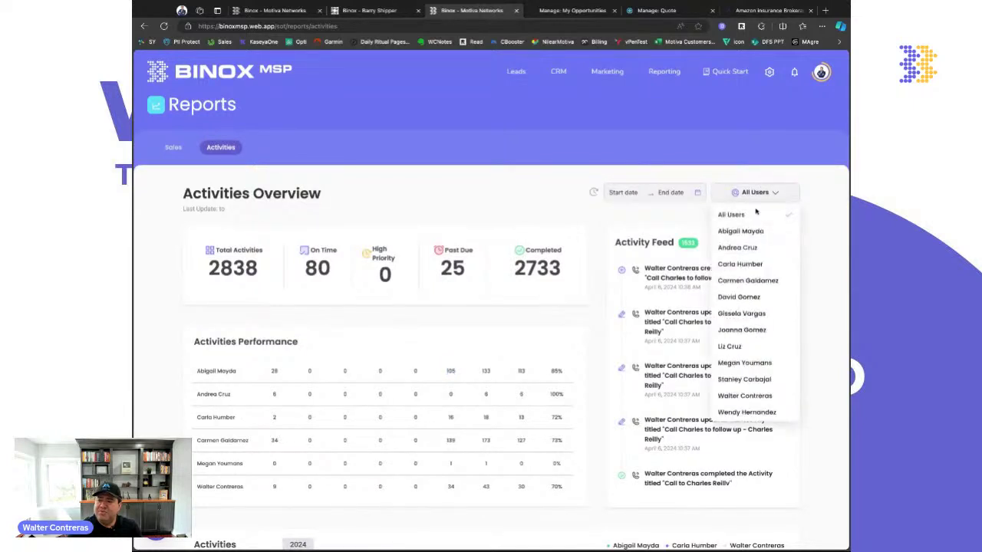
pyautogui.click(740, 231)
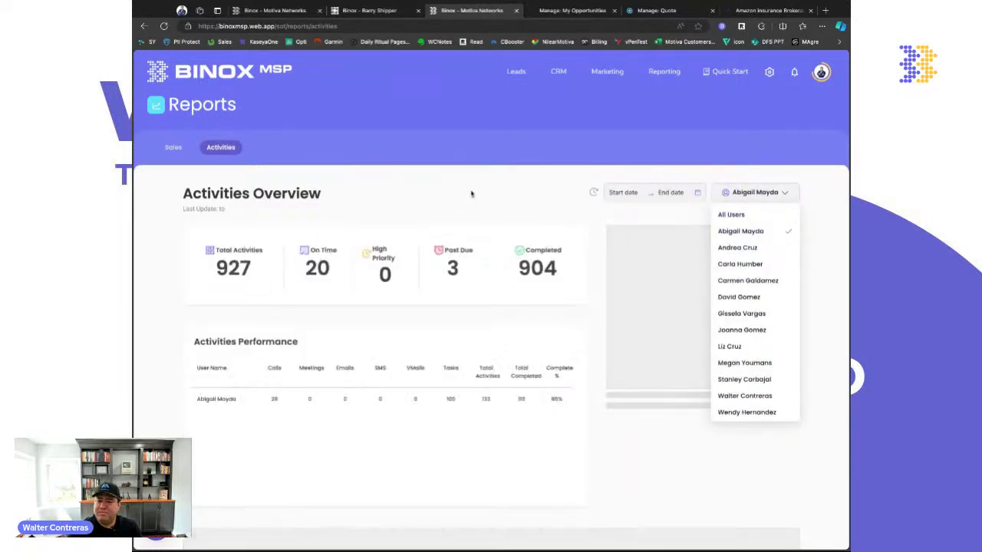
pyautogui.click(436, 189)
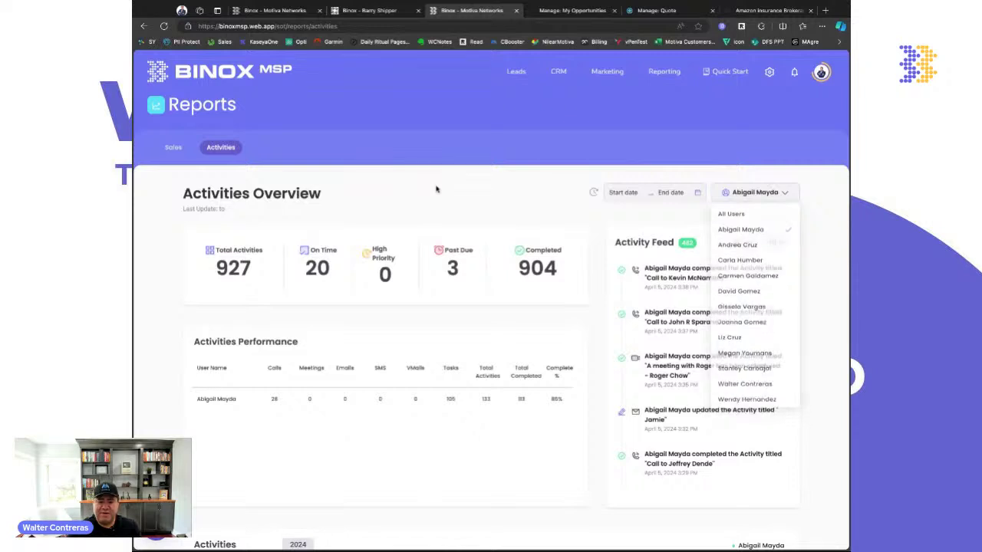
pyautogui.scroll(-1, 435, 189)
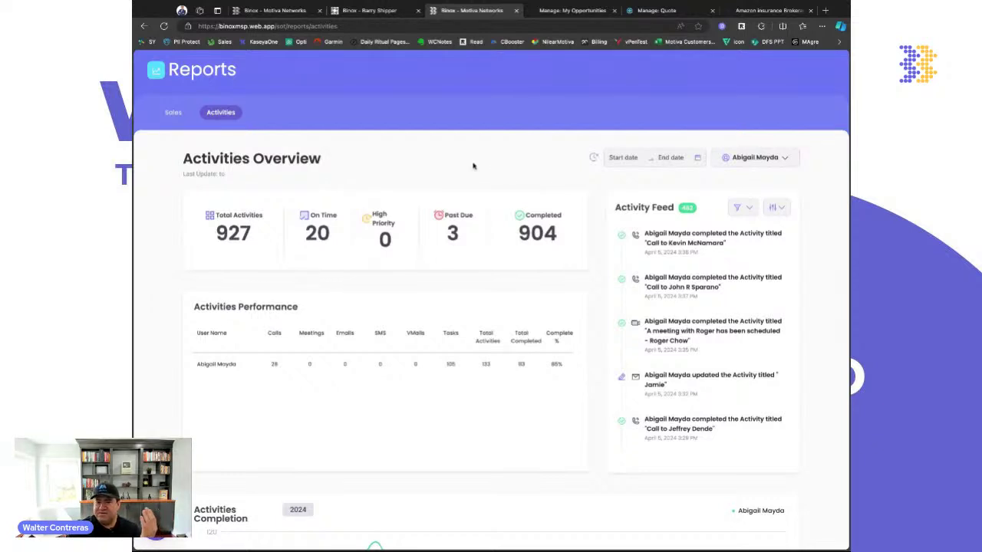
pyautogui.scroll(1, 606, 163)
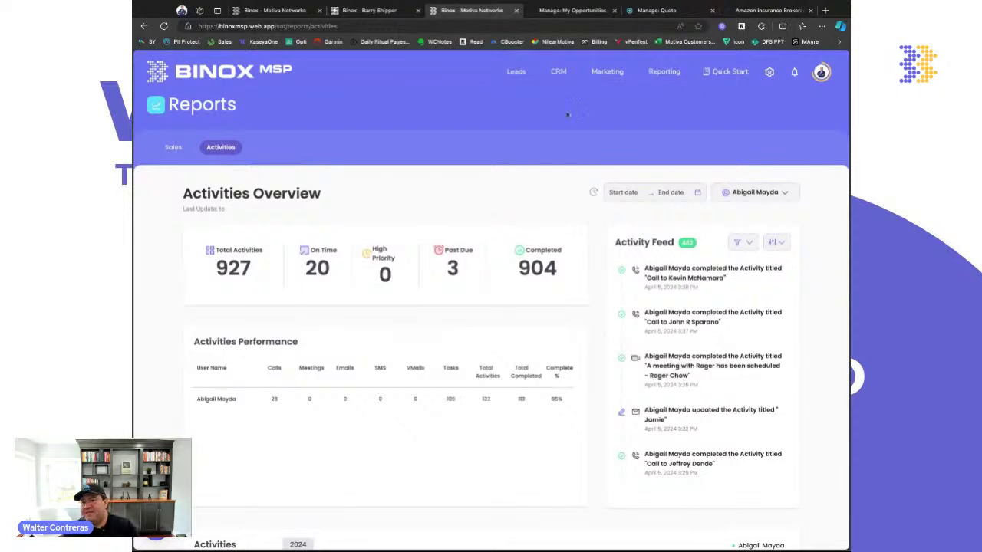
pyautogui.click(558, 73)
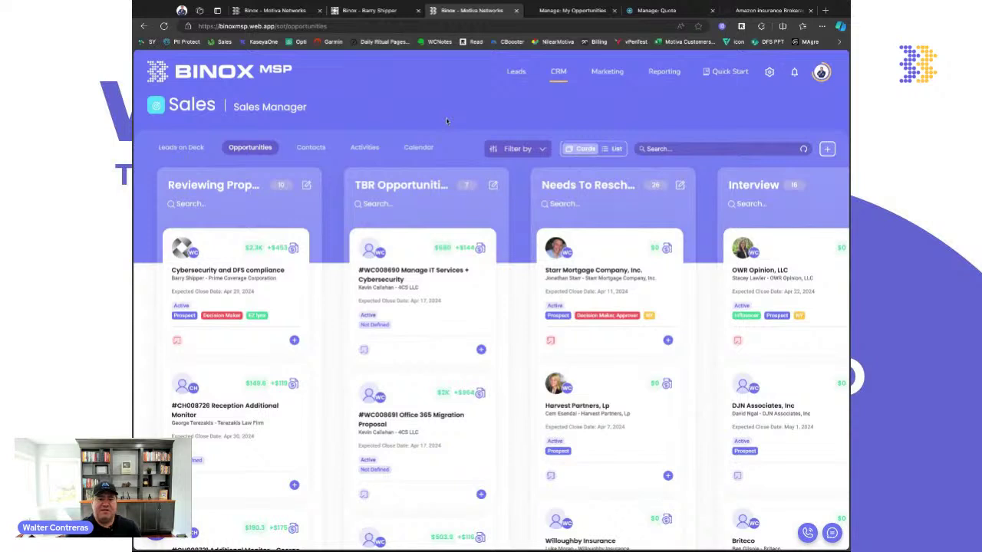
# Open the marketing email templates and preview the one asking whether the contact is still interested.
pyautogui.click(607, 73)
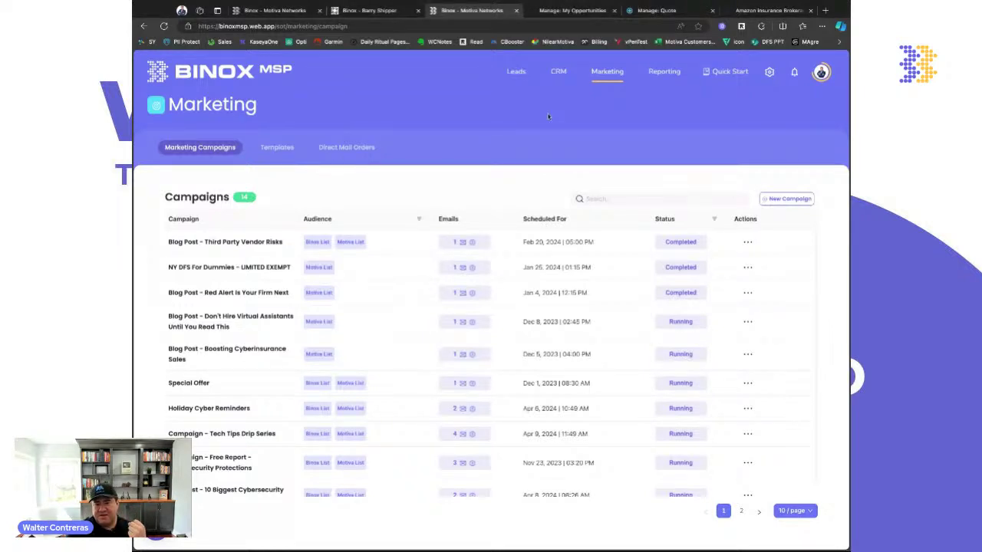
pyautogui.click(279, 149)
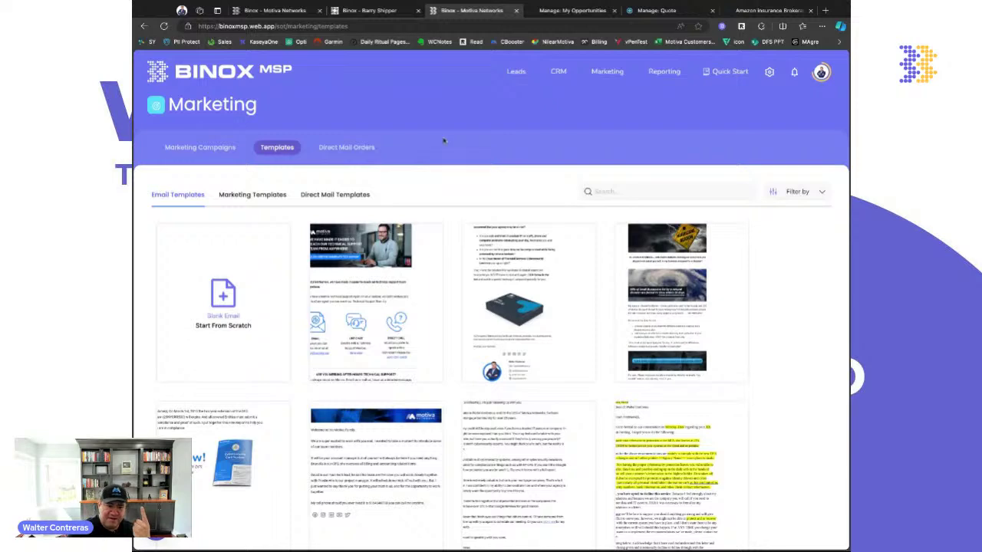
pyautogui.moveTo(381, 298)
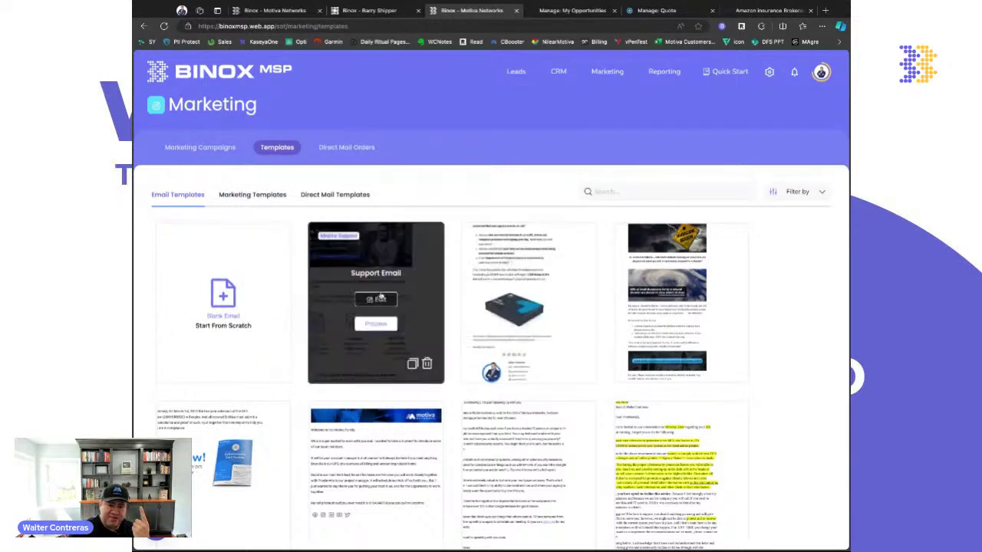
pyautogui.scroll(-5, 529, 307)
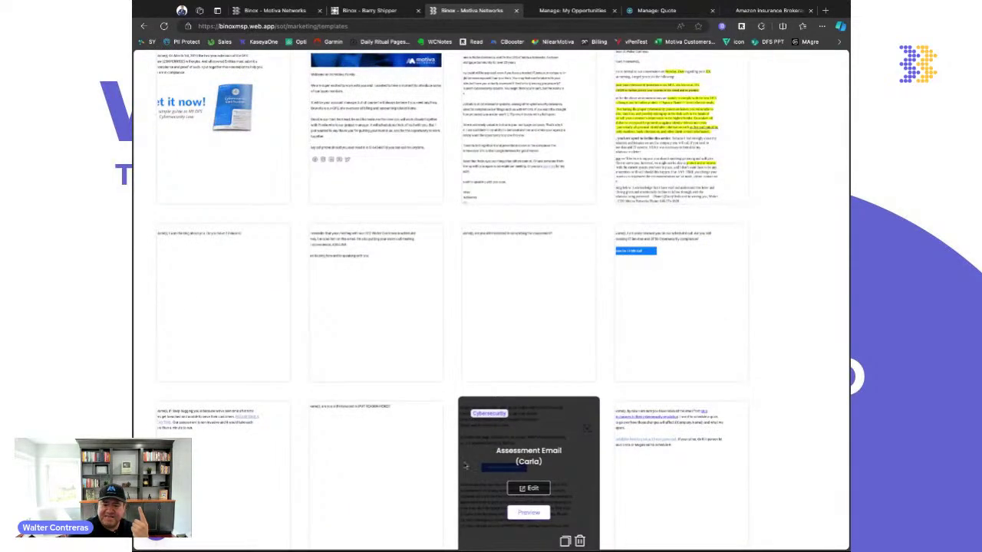
pyautogui.click(375, 512)
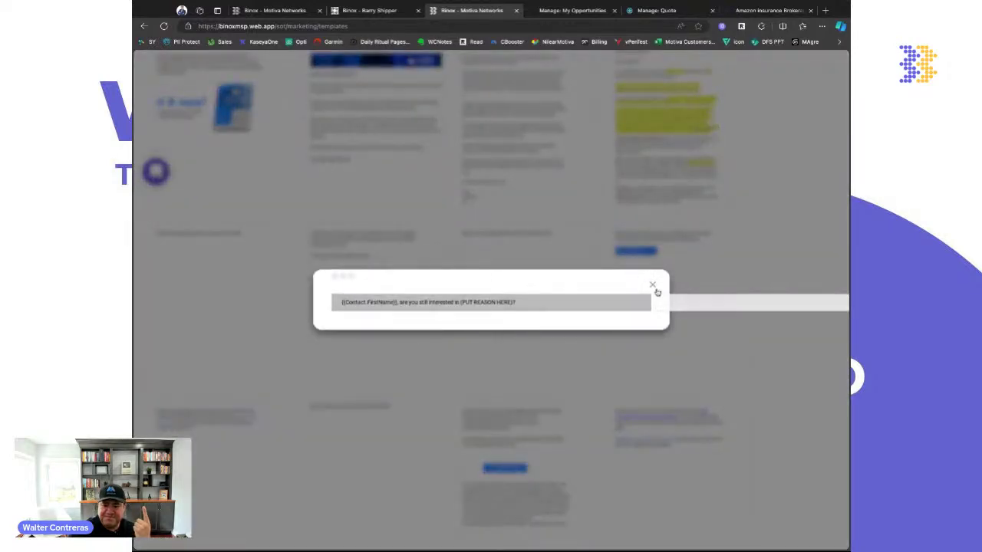
pyautogui.click(653, 286)
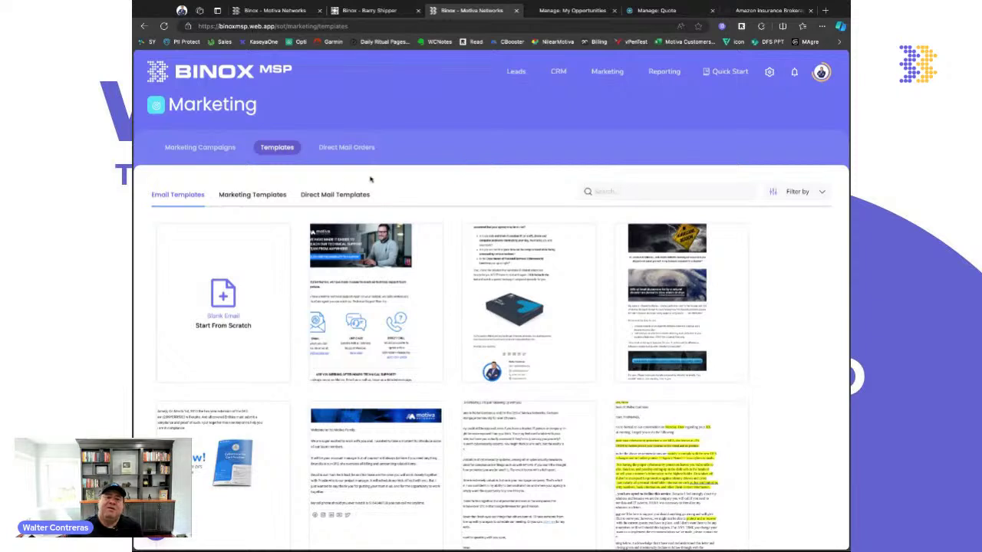
# View the marketing templates, start a new blank template in the automation builder, and leave the builder.
pyautogui.click(265, 196)
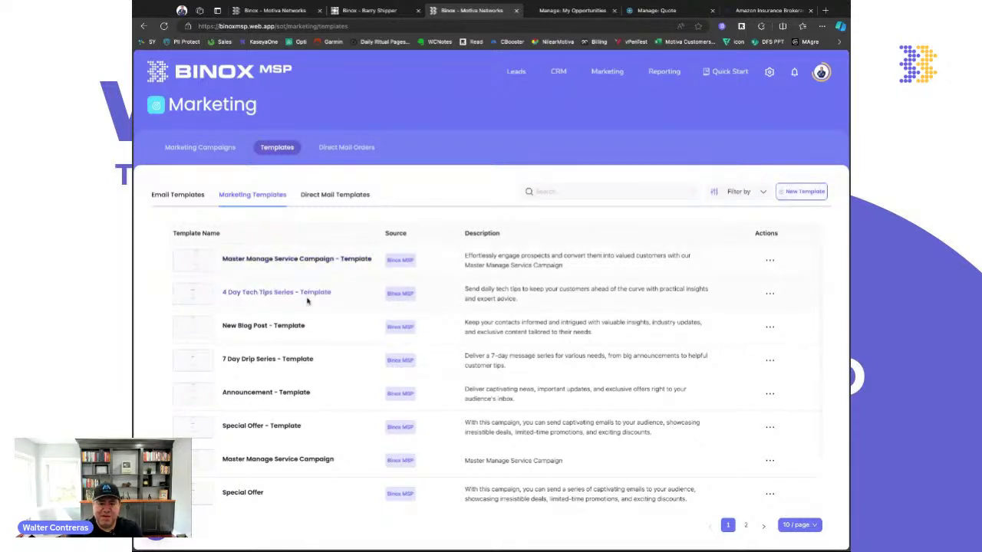
pyautogui.click(801, 192)
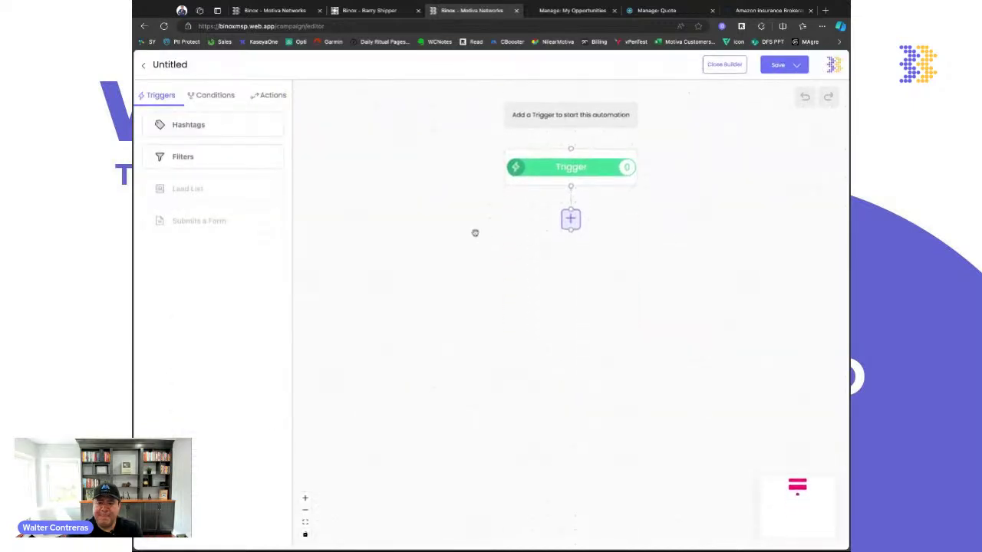
pyautogui.click(143, 66)
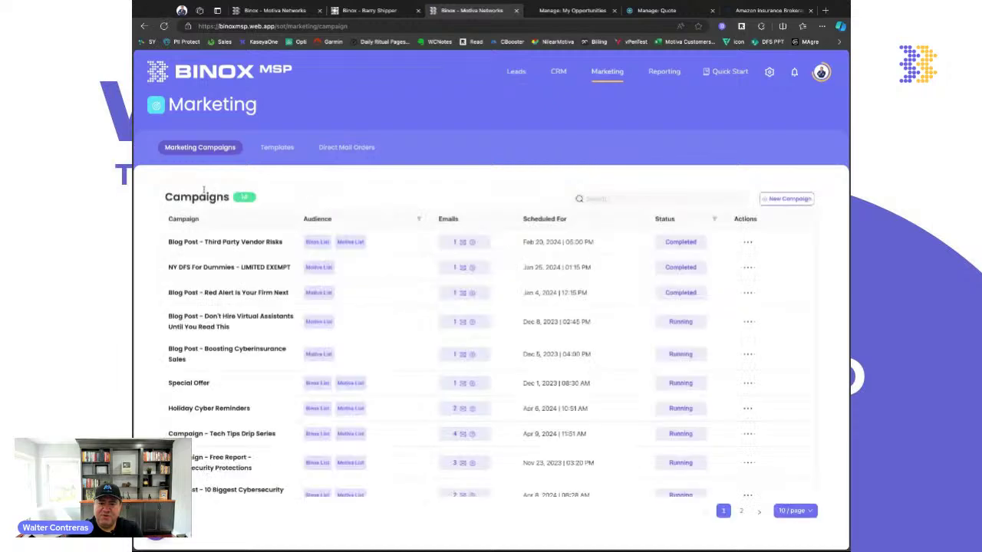
# Review the full list of marketing campaign templates and view the direct mail templates.
pyautogui.click(279, 150)
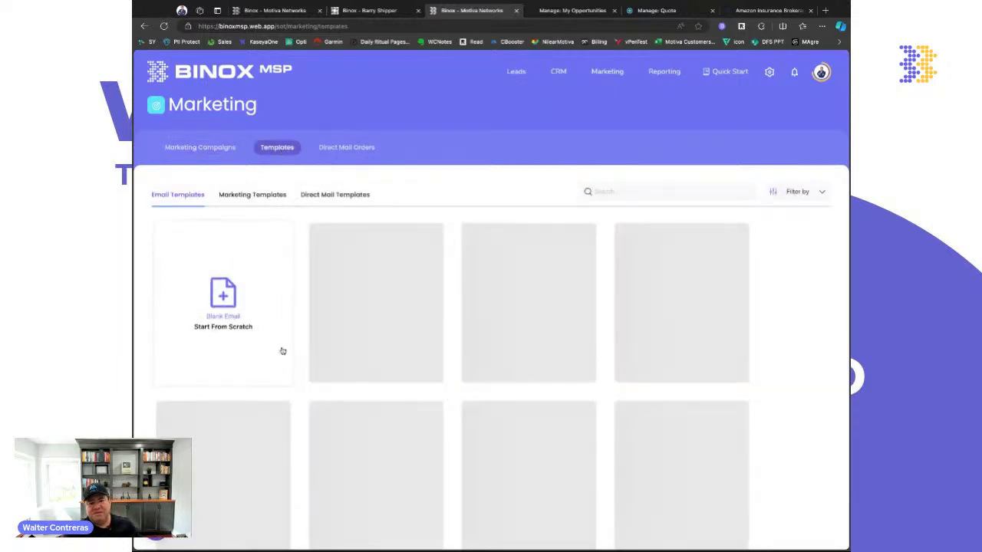
pyautogui.click(261, 196)
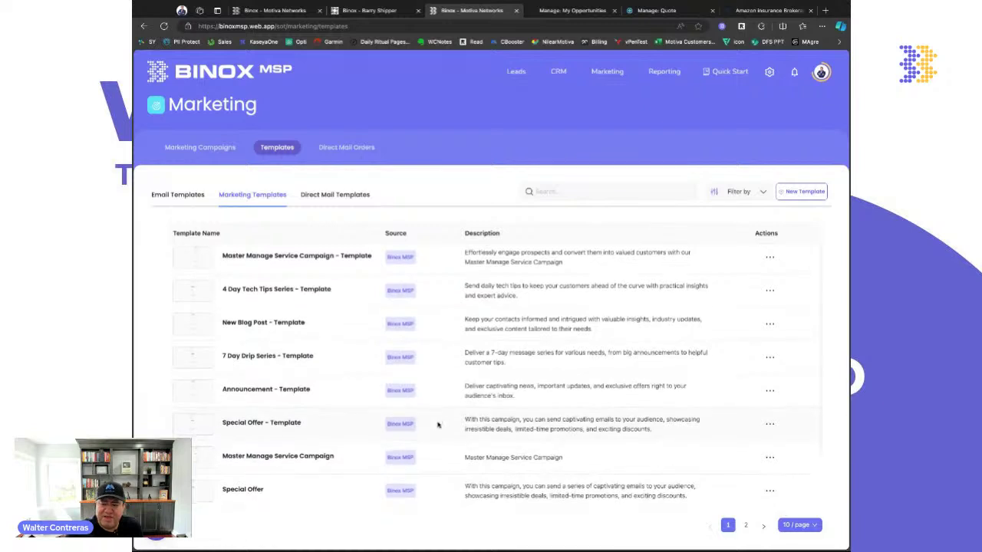
pyautogui.scroll(-1, 380, 422)
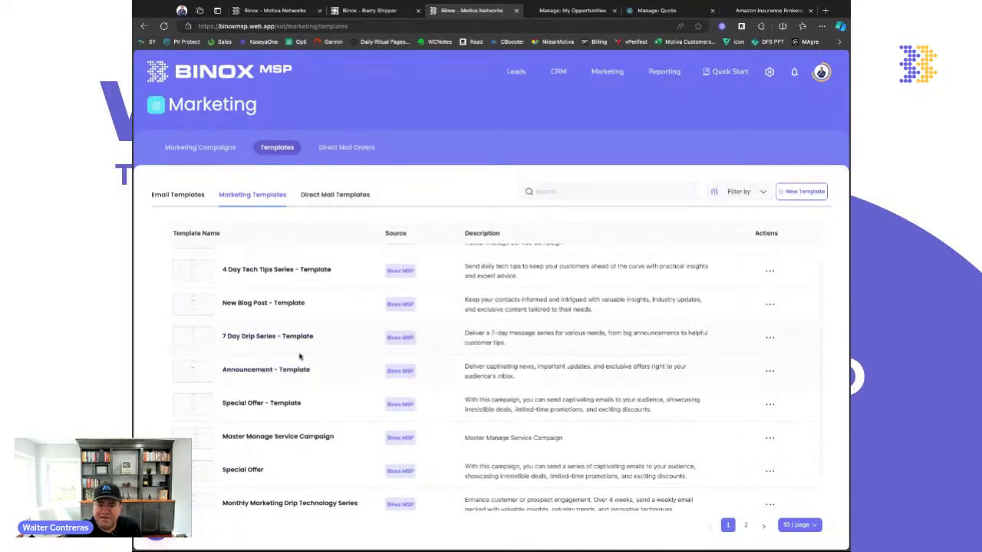
pyautogui.scroll(-3, 299, 355)
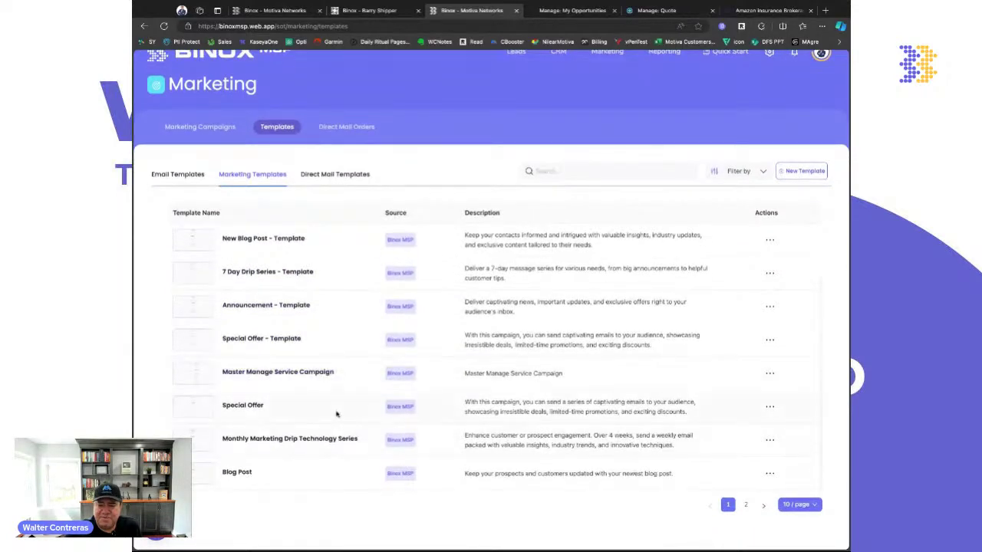
pyautogui.click(335, 175)
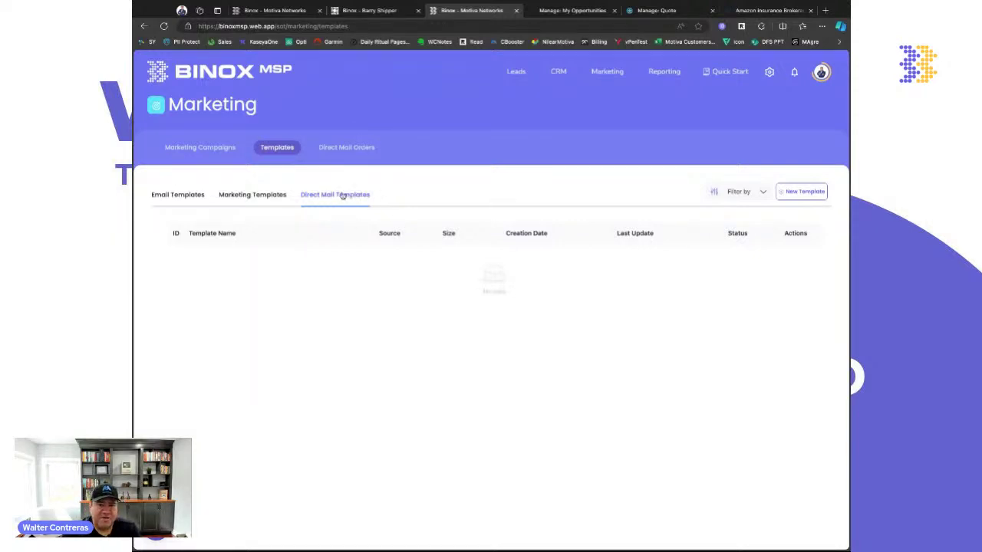
# Start a new marketing campaign based on the Master Manage Service Campaign - Template.
pyautogui.click(206, 149)
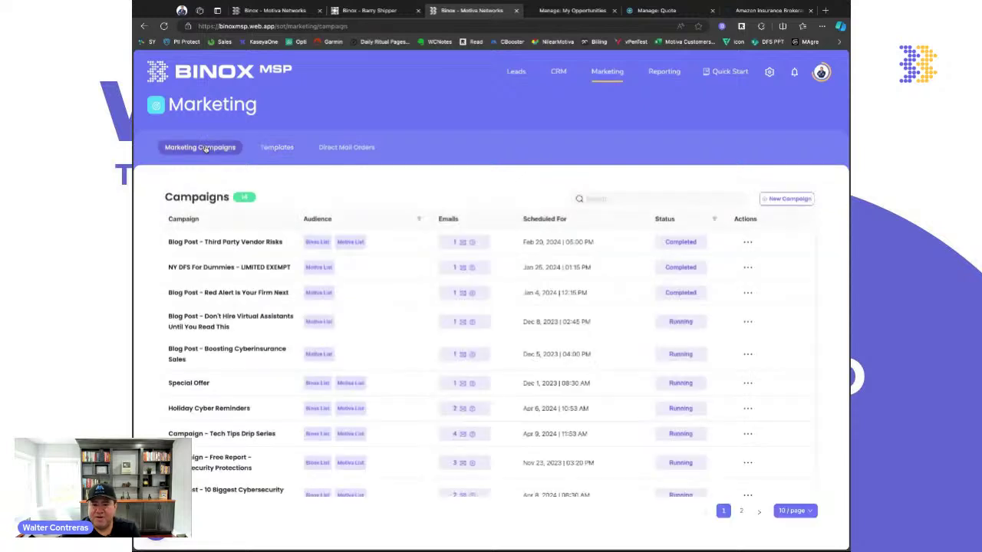
pyautogui.click(785, 199)
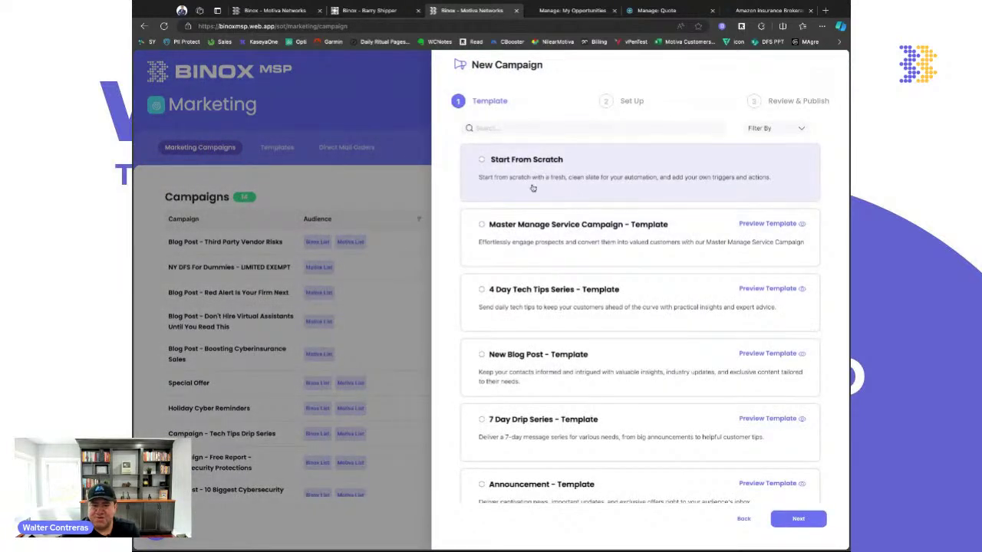
pyautogui.scroll(-3, 519, 243)
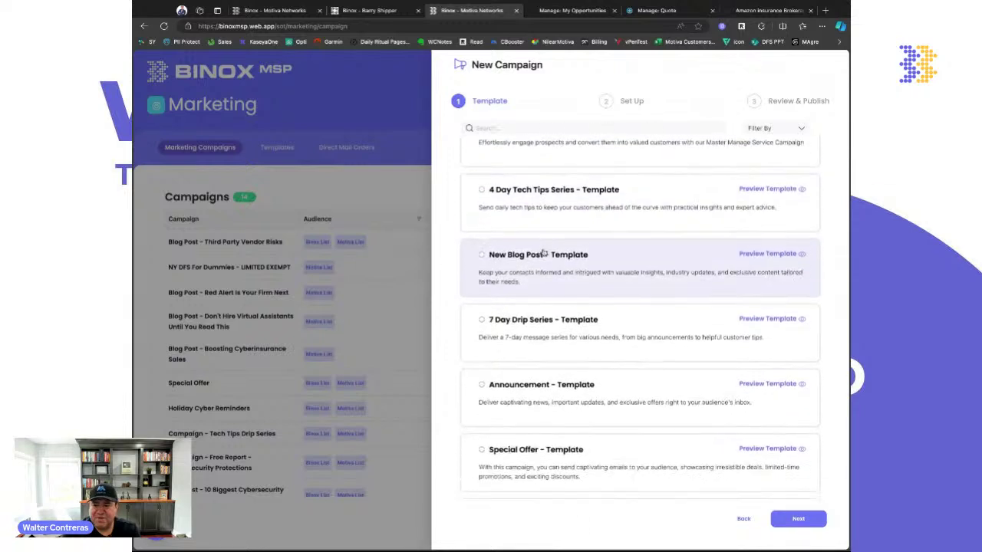
pyautogui.scroll(2, 512, 196)
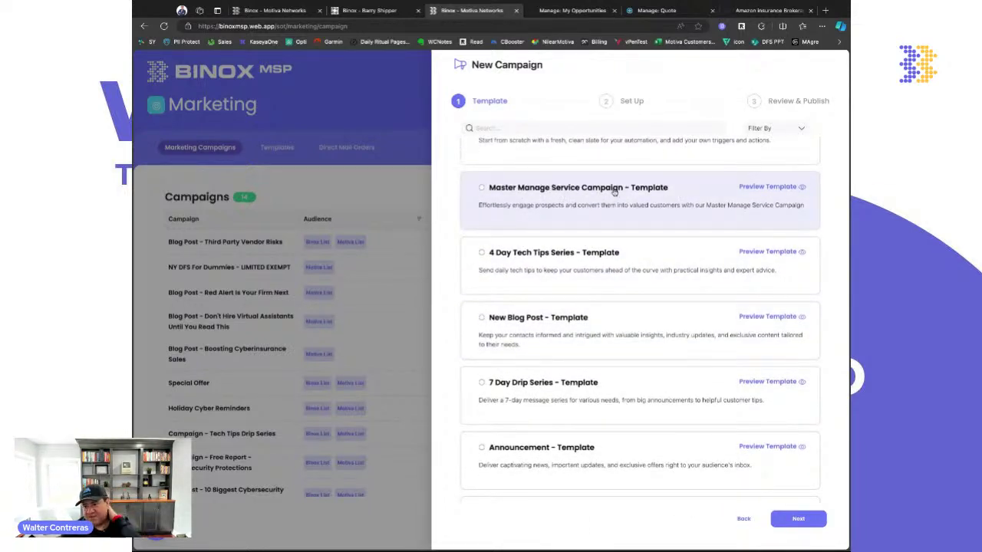
pyautogui.click(798, 518)
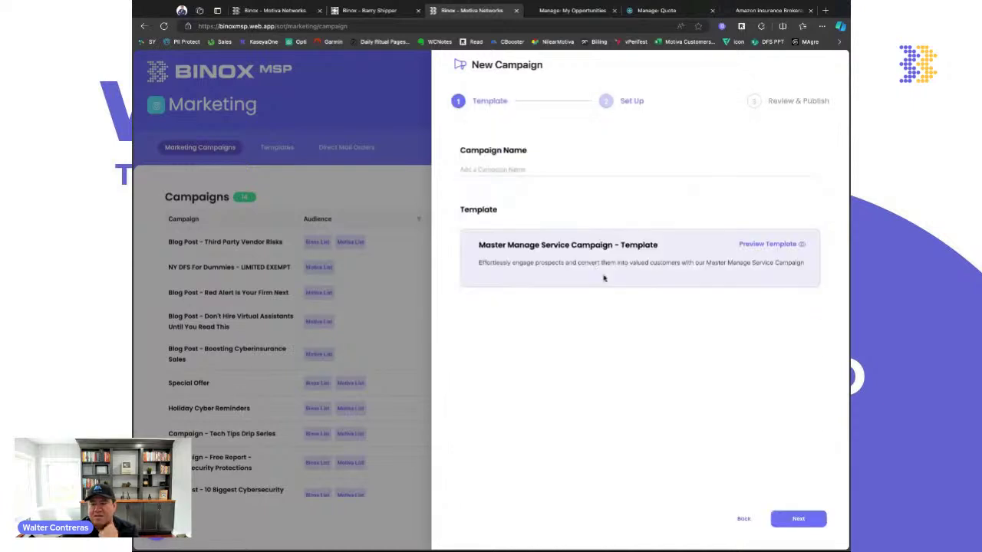
# Name the new campaign Test and continue to its automation flow in the campaign builder.
pyautogui.click(503, 170)
pyautogui.write('Test')
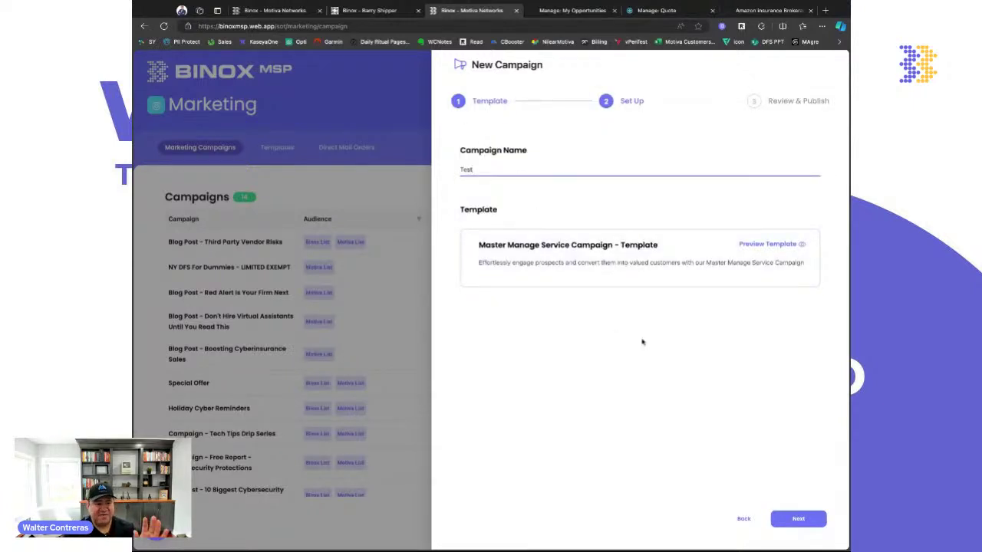
pyautogui.click(791, 525)
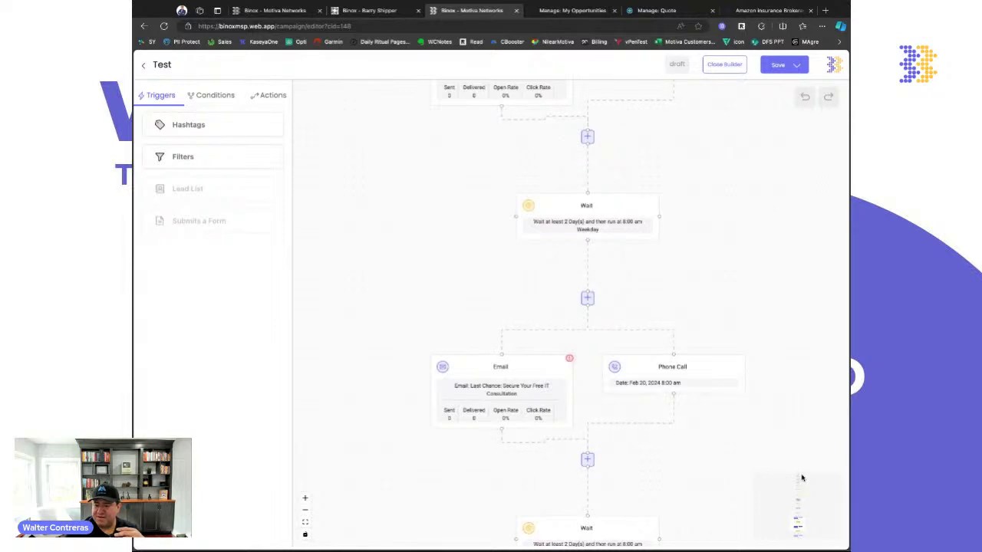
# Set the campaign's Hashtags trigger to the NY Insurance ALL hashtag and save the trigger.
pyautogui.scroll(-5, 799, 481)
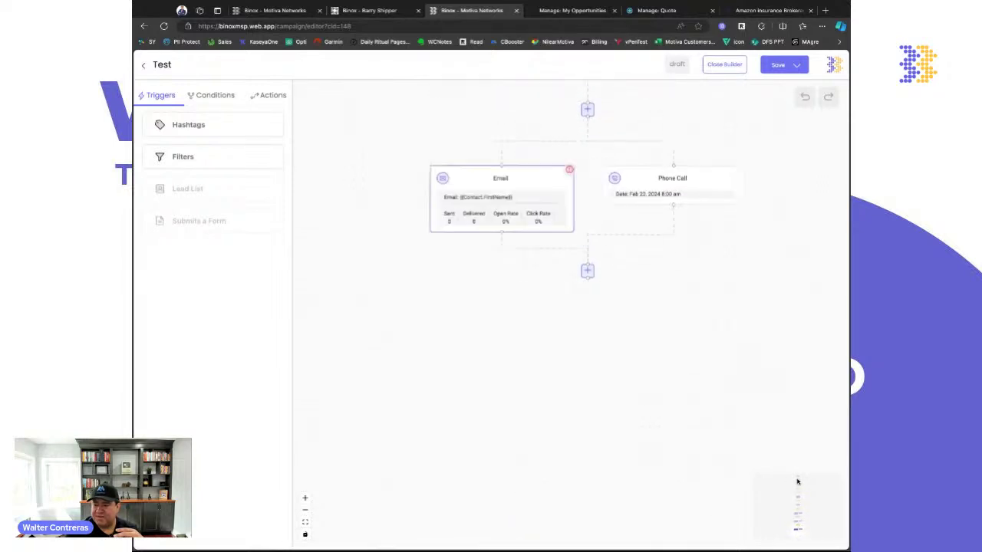
pyautogui.scroll(6, 797, 481)
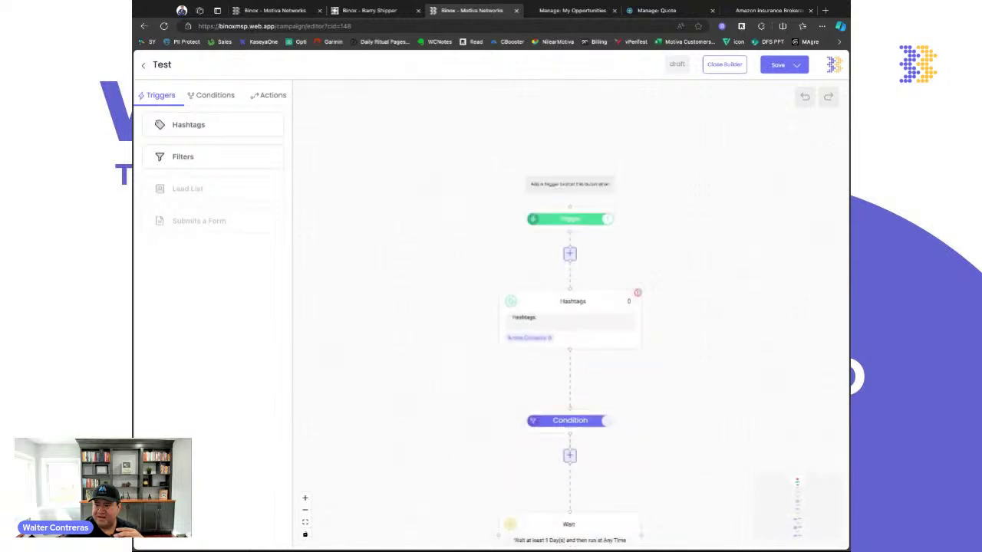
pyautogui.scroll(1, 797, 482)
pyautogui.scroll(-2, 797, 482)
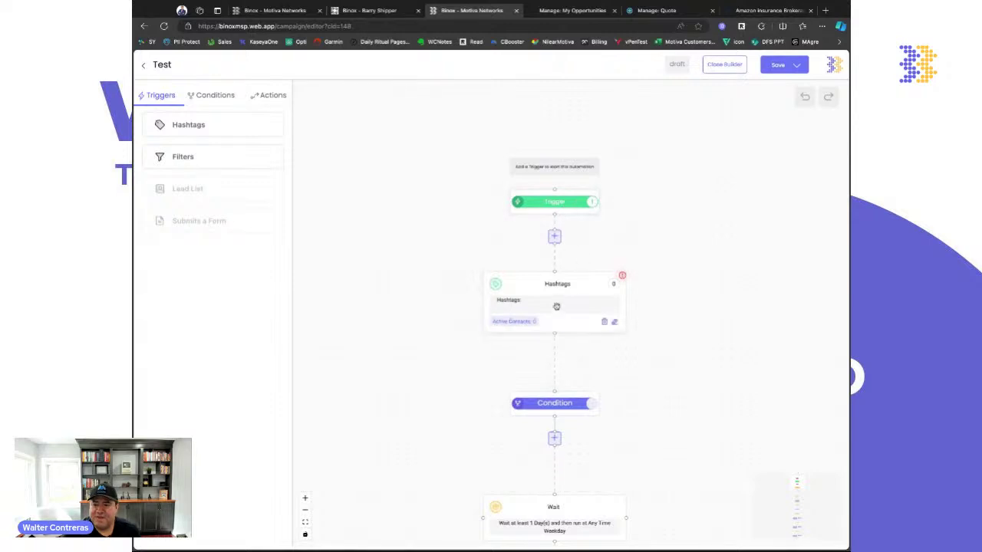
pyautogui.click(614, 322)
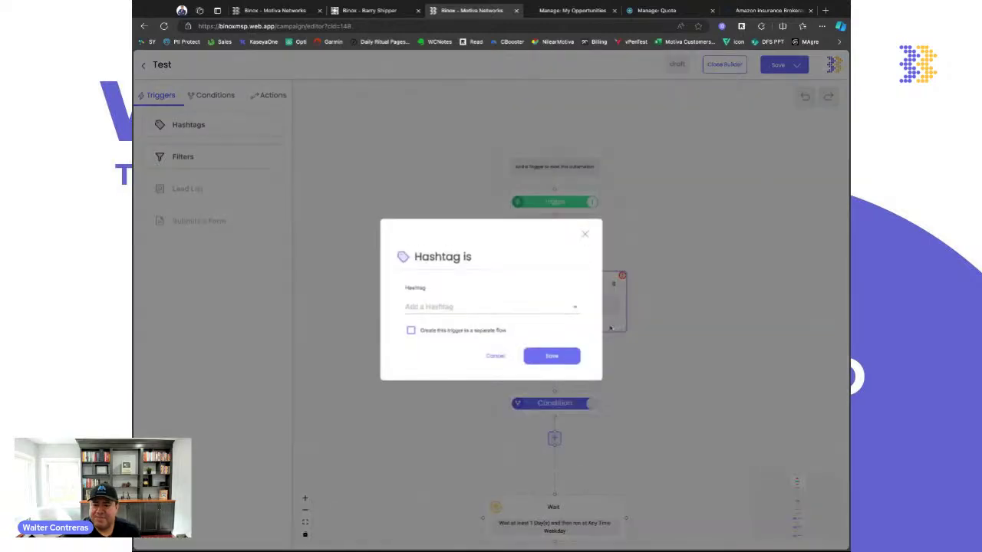
pyautogui.click(525, 307)
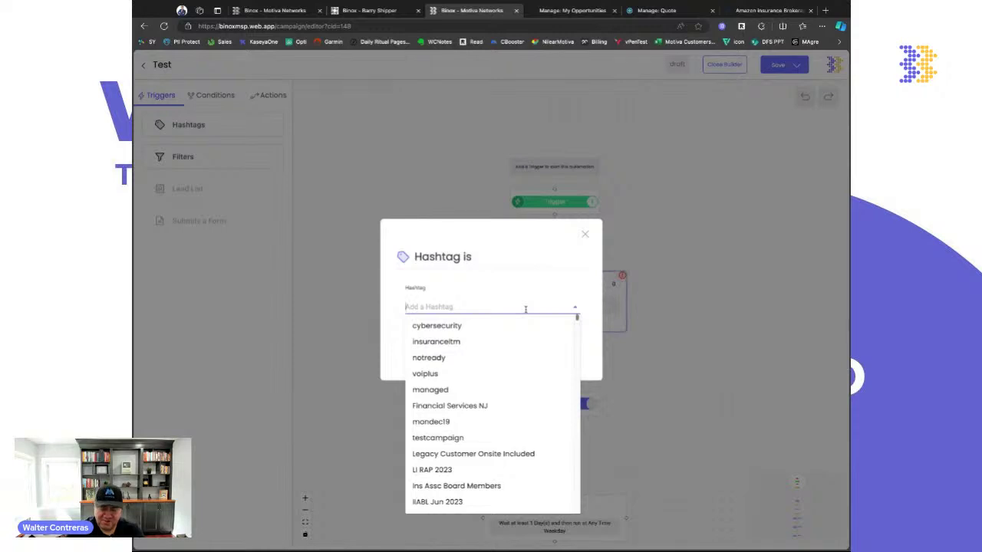
pyautogui.write('ins')
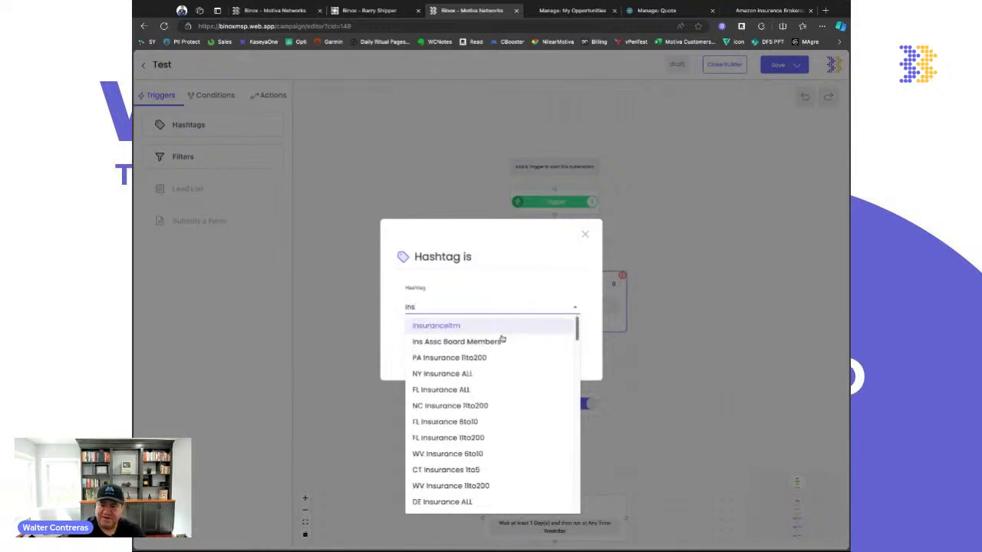
pyautogui.click(459, 373)
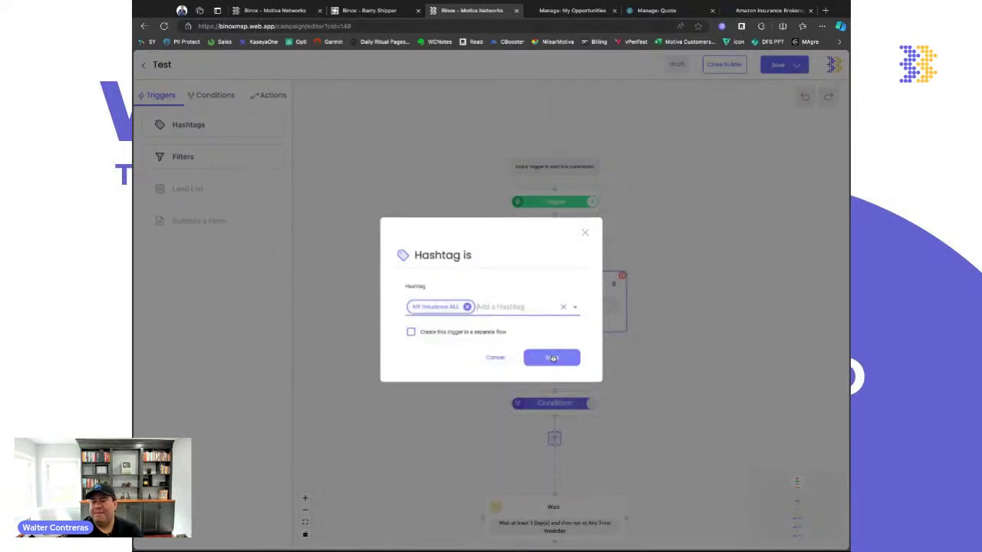
pyautogui.click(552, 358)
# Examine the Test campaign's condition, wait and email steps, and view the actions available for the automation.
pyautogui.scroll(-2, 541, 274)
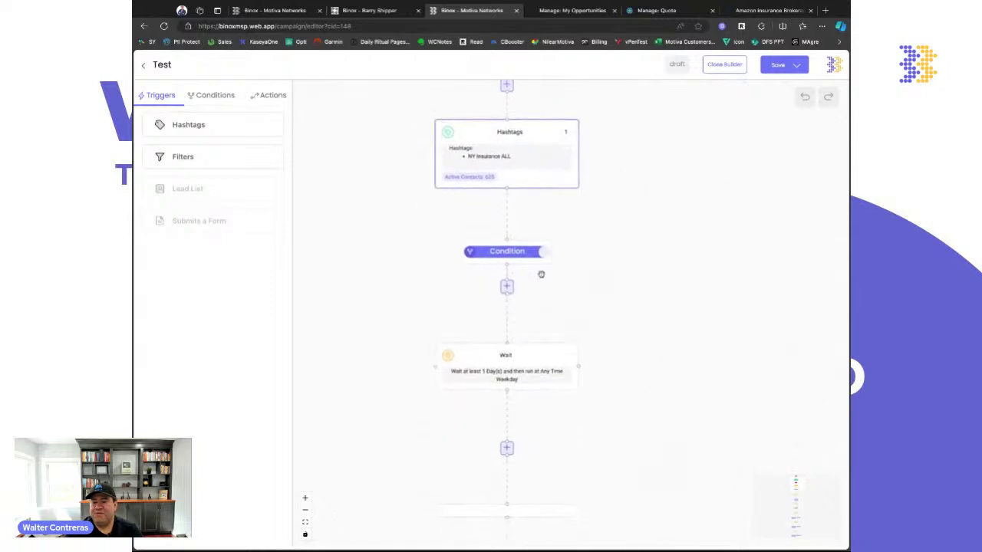
pyautogui.scroll(-3, 622, 355)
pyautogui.moveTo(546, 272)
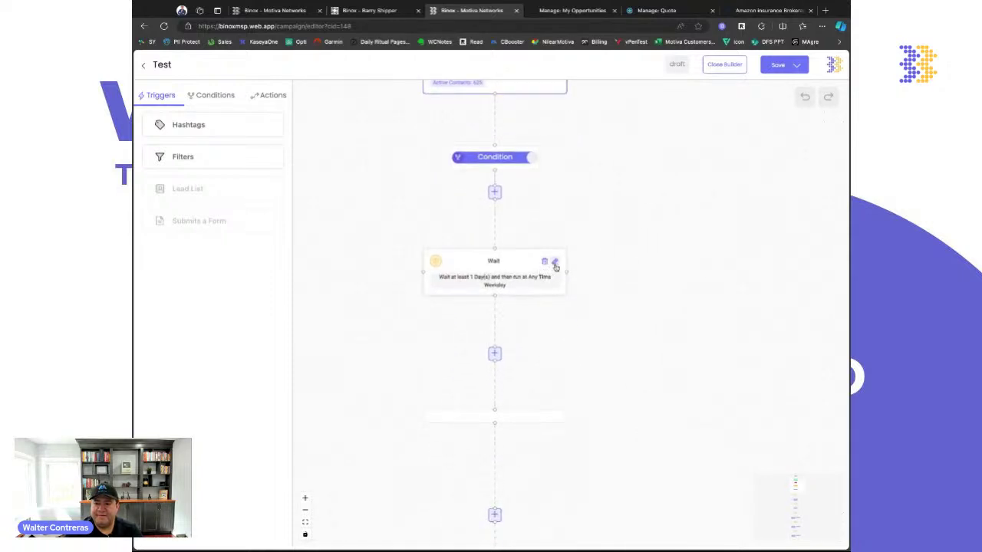
pyautogui.scroll(3, 648, 187)
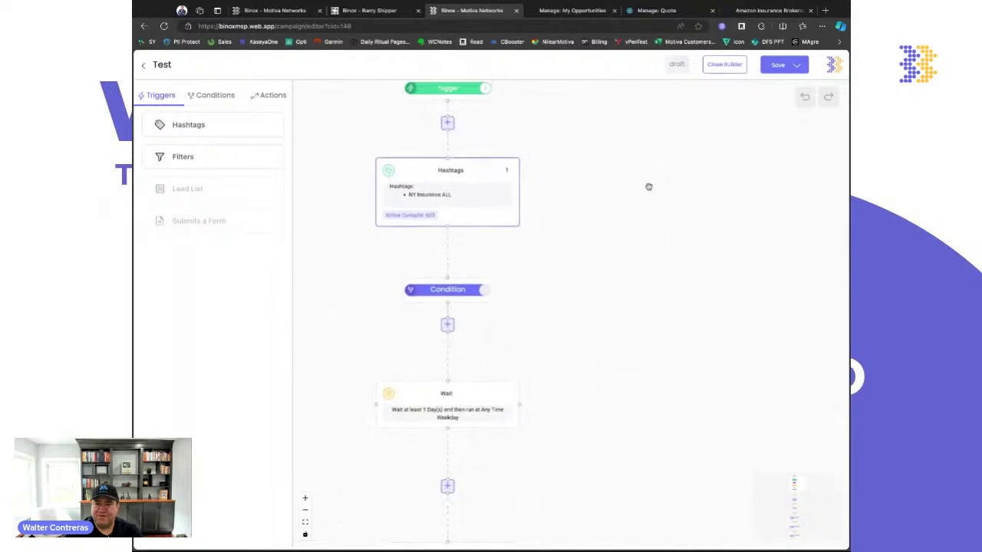
pyautogui.scroll(-3, 464, 335)
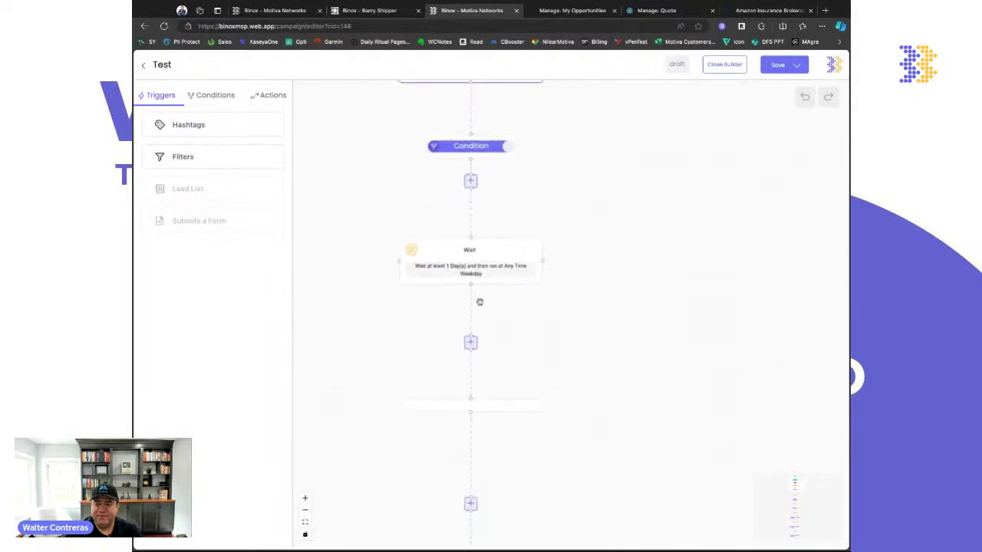
pyautogui.scroll(5, 565, 368)
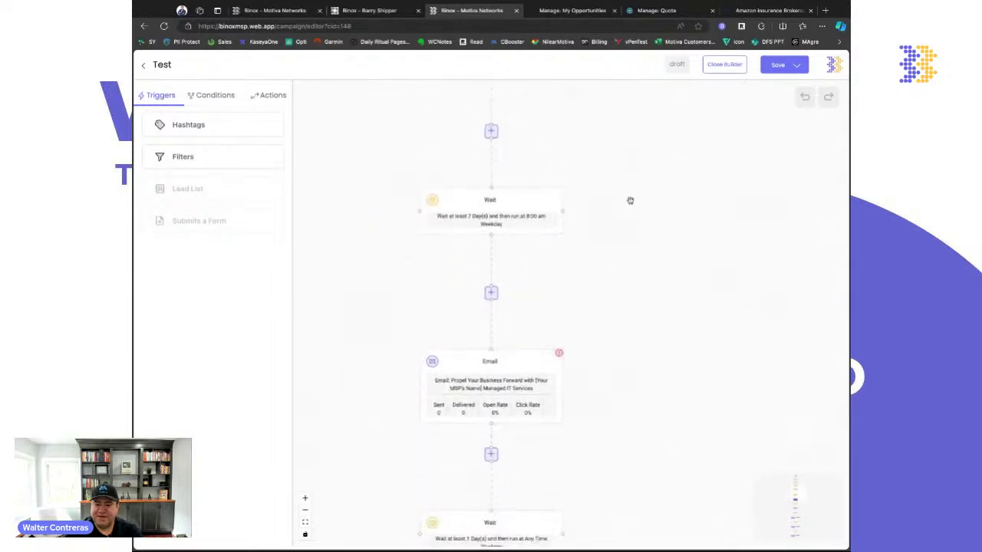
pyautogui.scroll(-2, 628, 199)
pyautogui.scroll(-1, 642, 384)
pyautogui.moveTo(500, 207)
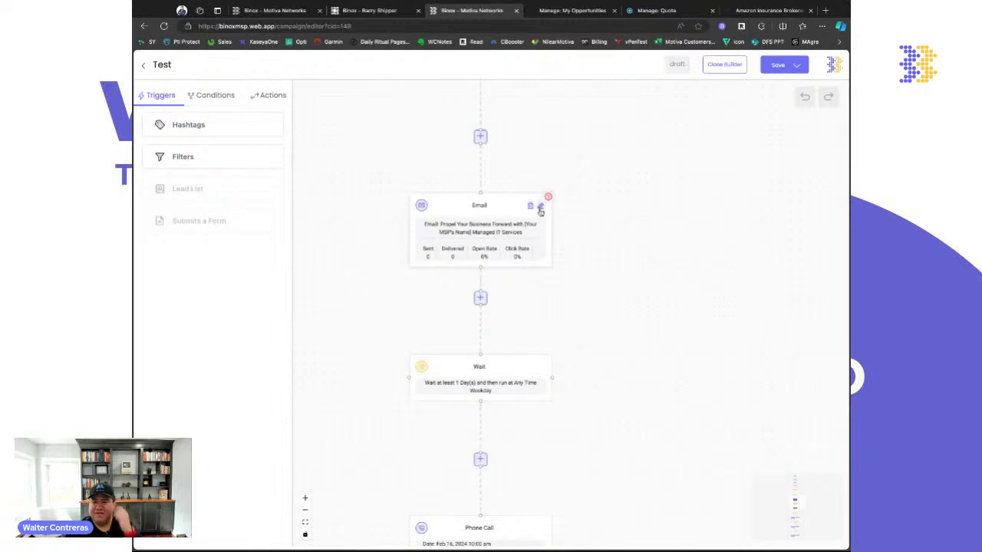
pyautogui.click(270, 97)
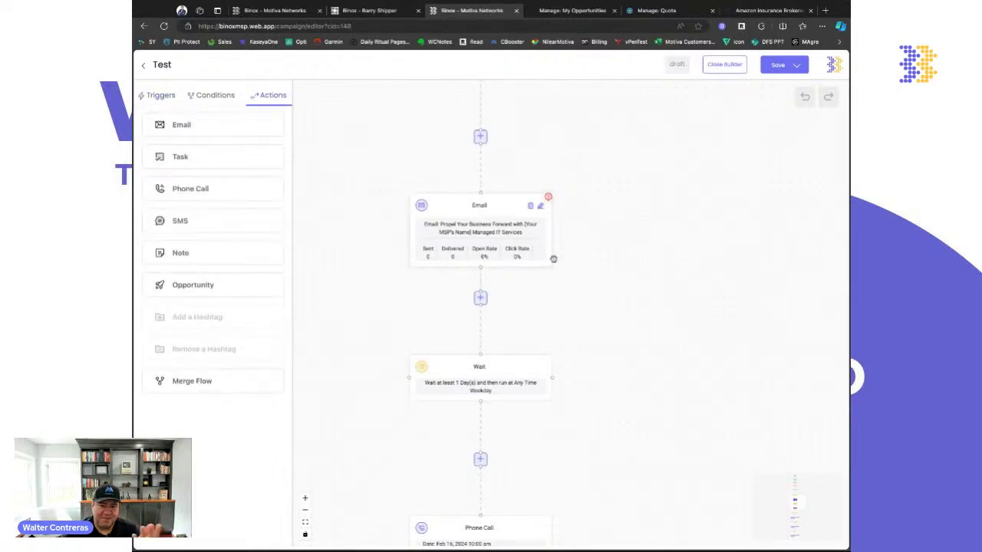
# View the Introduction Email 1 settings and the available email templates in the Test campaign's email step, leaving it unchanged.
pyautogui.click(533, 208)
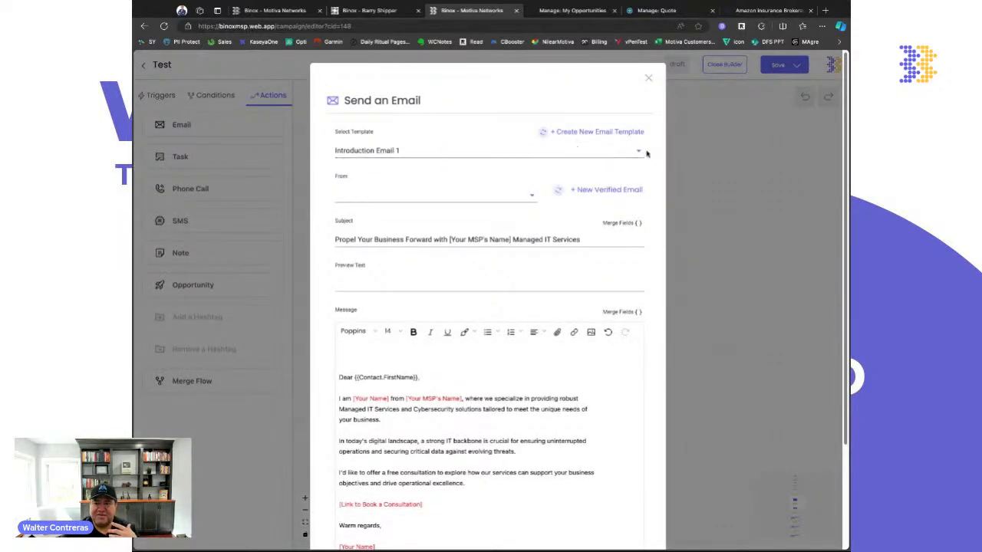
pyautogui.click(640, 153)
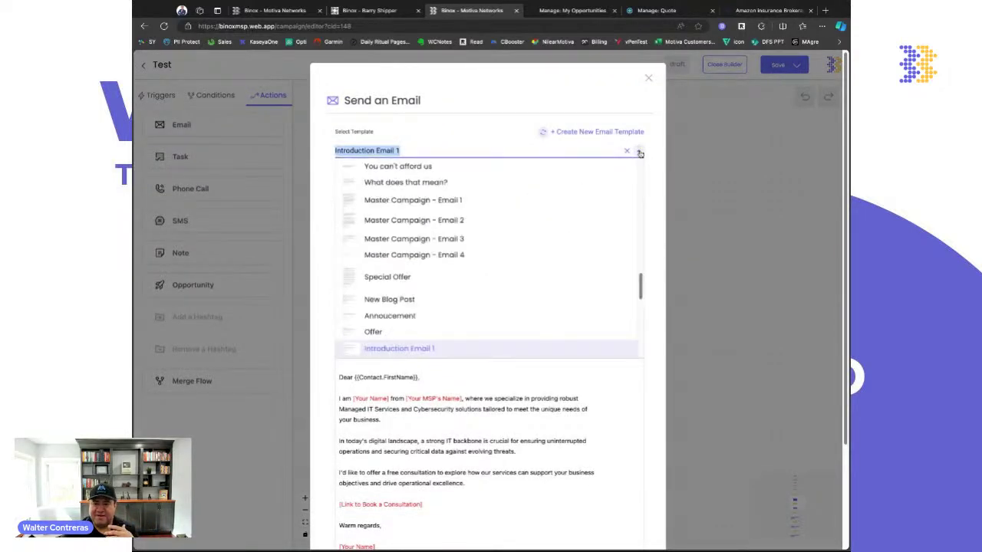
pyautogui.click(664, 155)
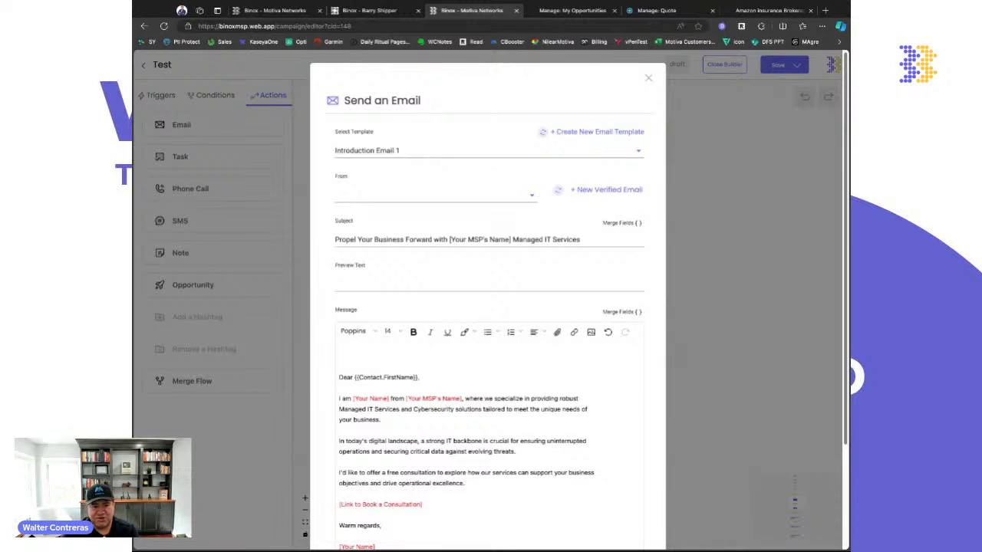
pyautogui.click(648, 77)
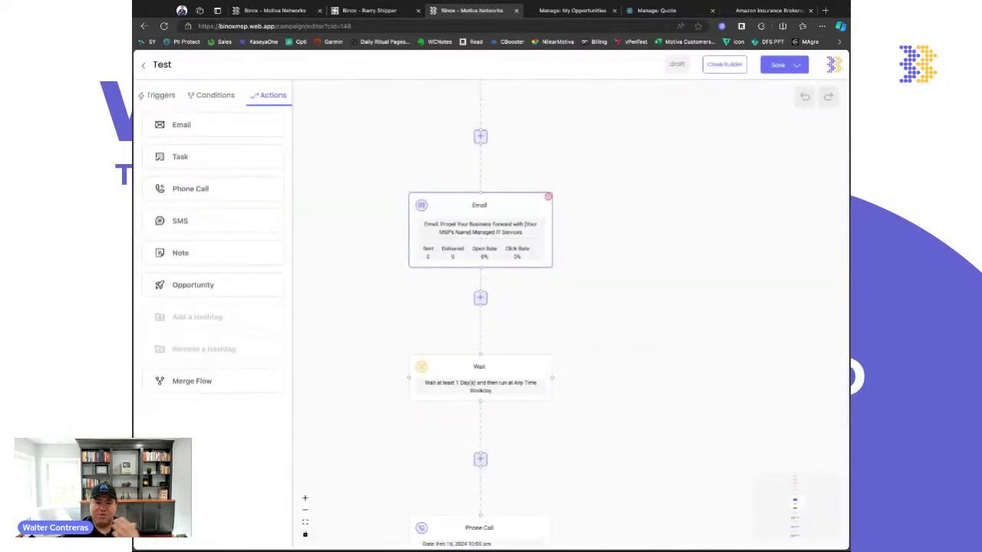
# Leave the Test campaign and start a new marketing campaign from scratch in the campaign builder.
pyautogui.click(144, 66)
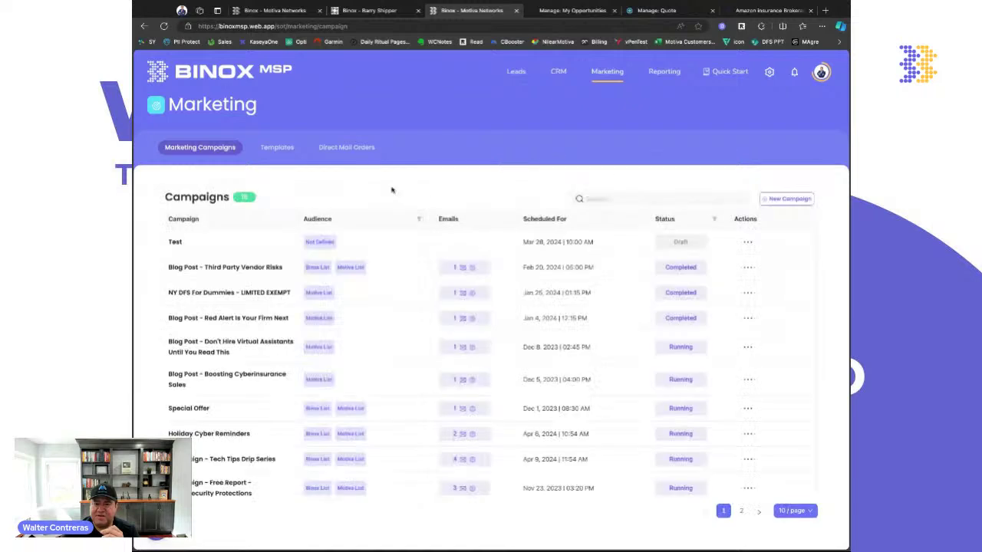
pyautogui.click(786, 199)
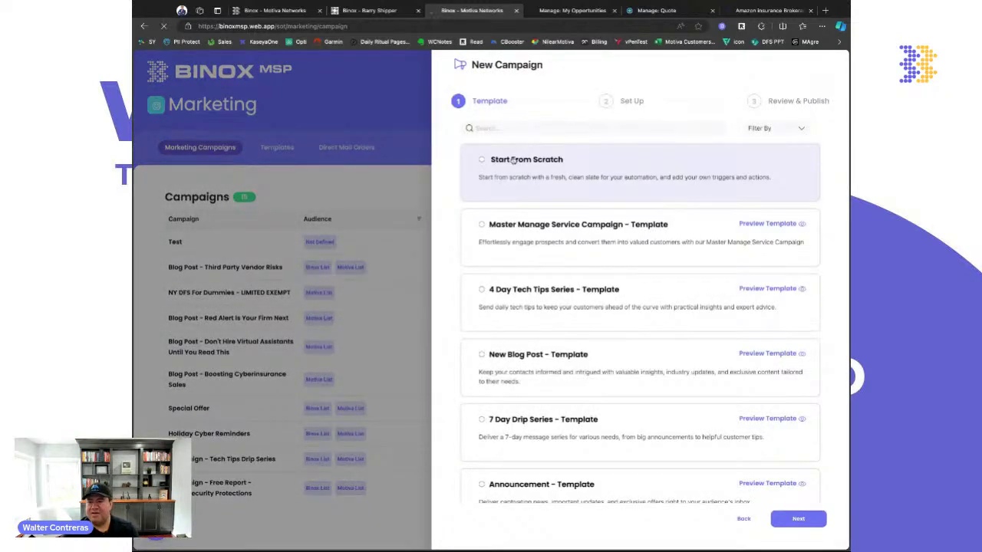
pyautogui.click(812, 519)
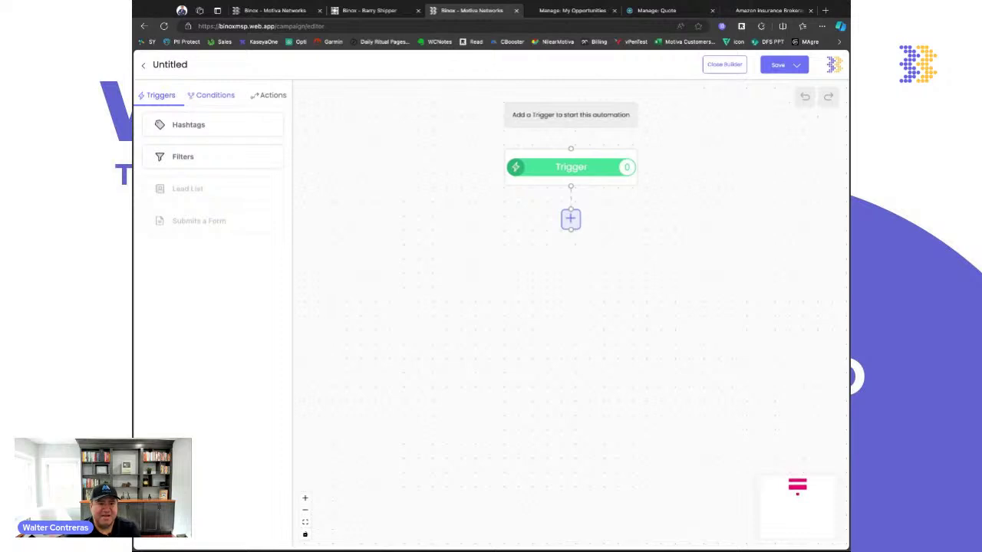
# Add a Hashtags trigger for the notready hashtag to the untitled campaign and save it.
pyautogui.click(200, 125)
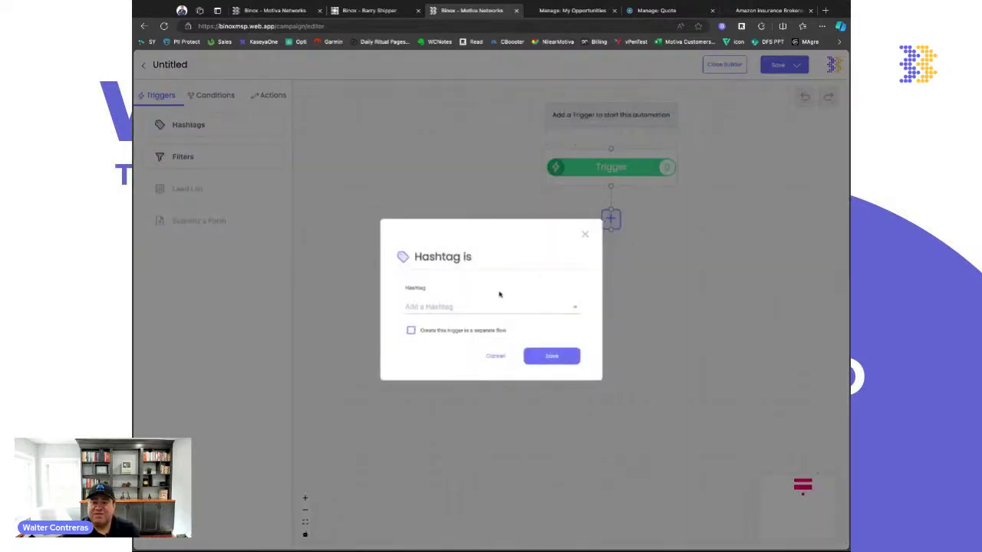
pyautogui.click(492, 305)
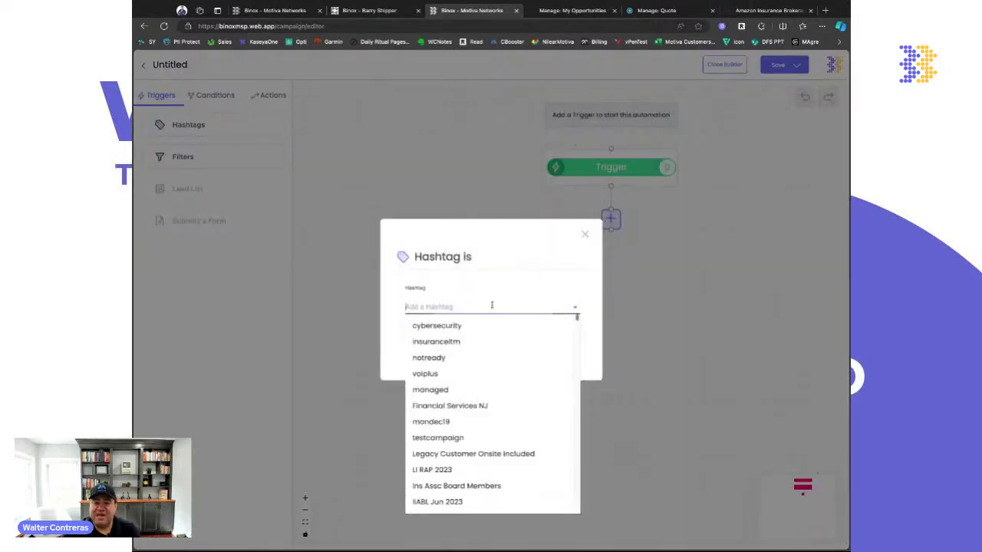
pyautogui.click(455, 361)
pyautogui.click(567, 361)
# Add a Wait condition below the Hashtags trigger and set it to wait at least 1 week.
pyautogui.scroll(-5, 552, 345)
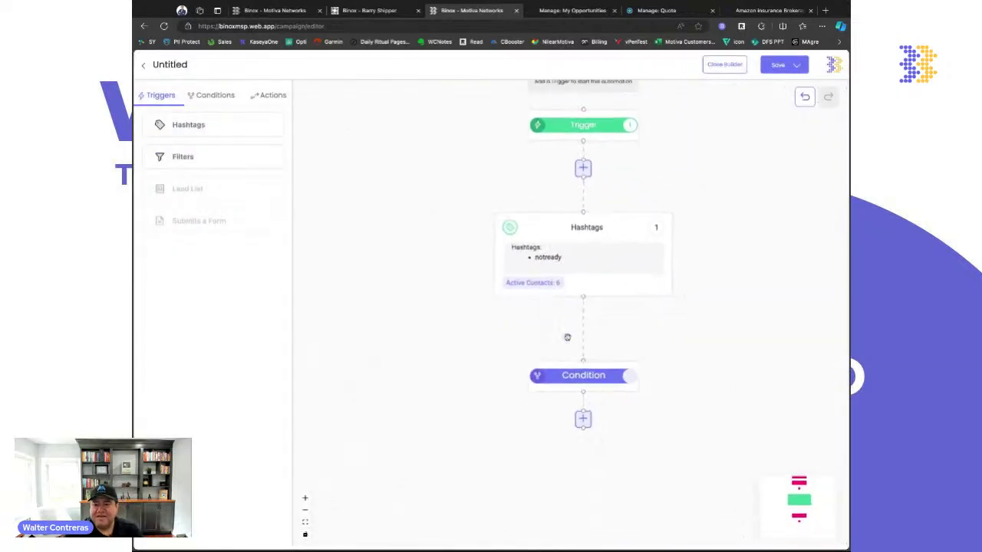
pyautogui.click(222, 96)
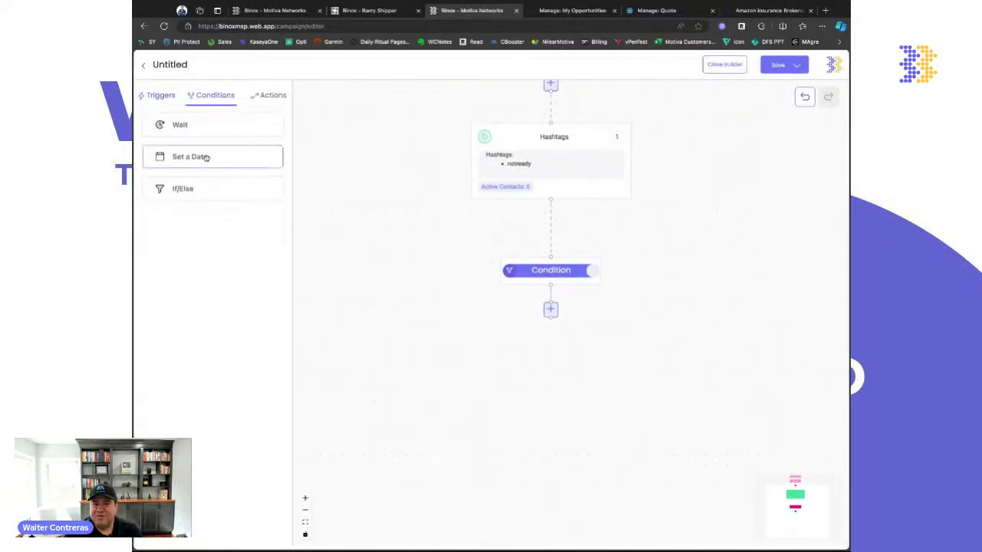
pyautogui.moveTo(192, 133); pyautogui.dragTo(550, 310)
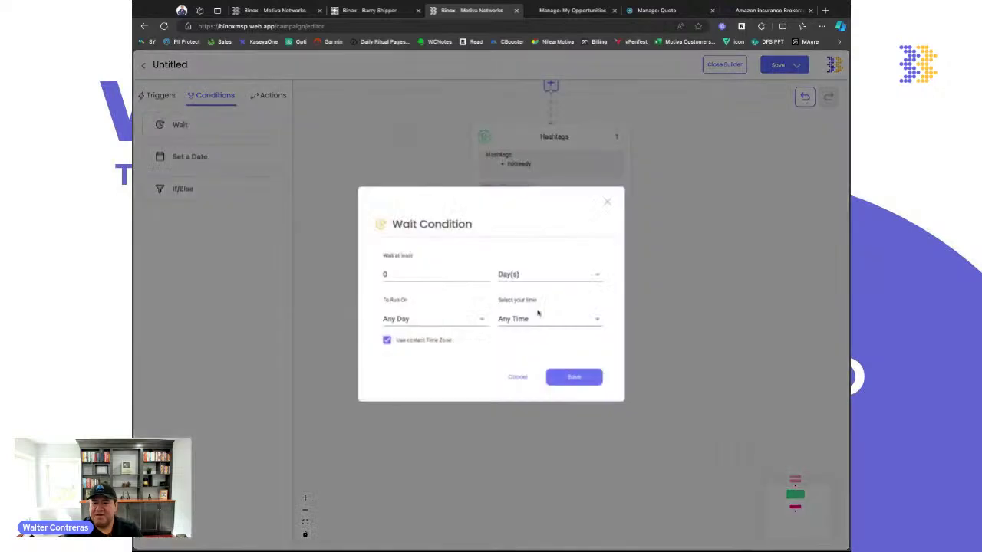
pyautogui.click(413, 279)
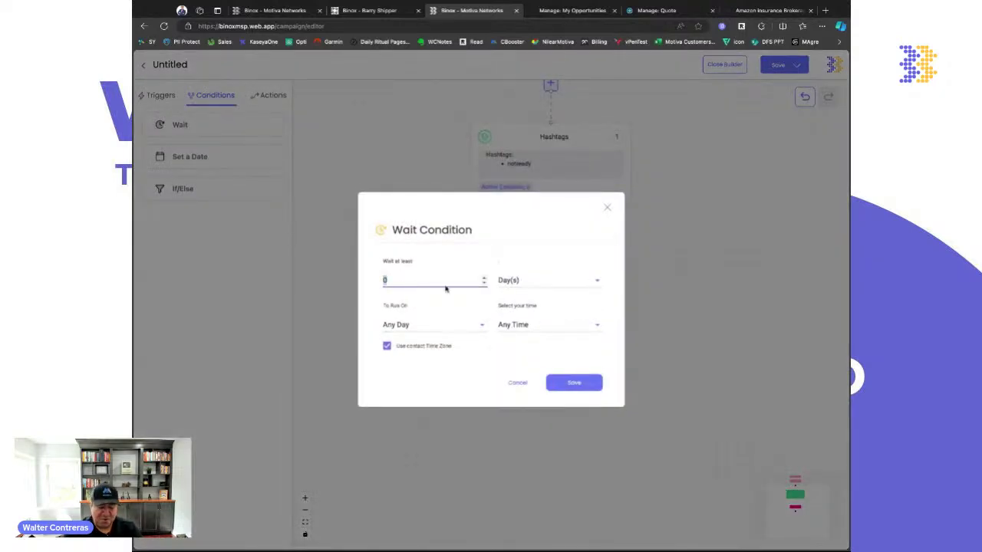
pyautogui.click(596, 283)
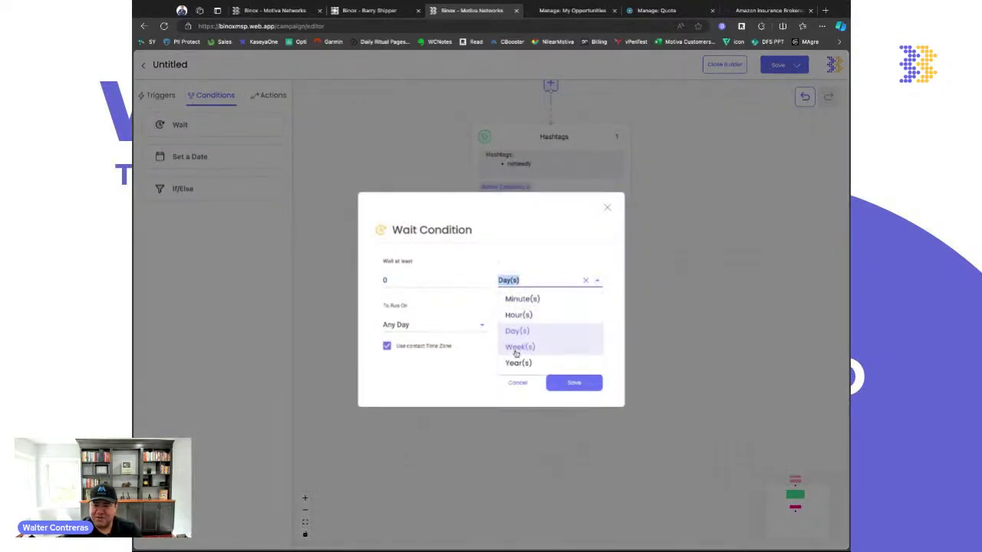
pyautogui.click(518, 349)
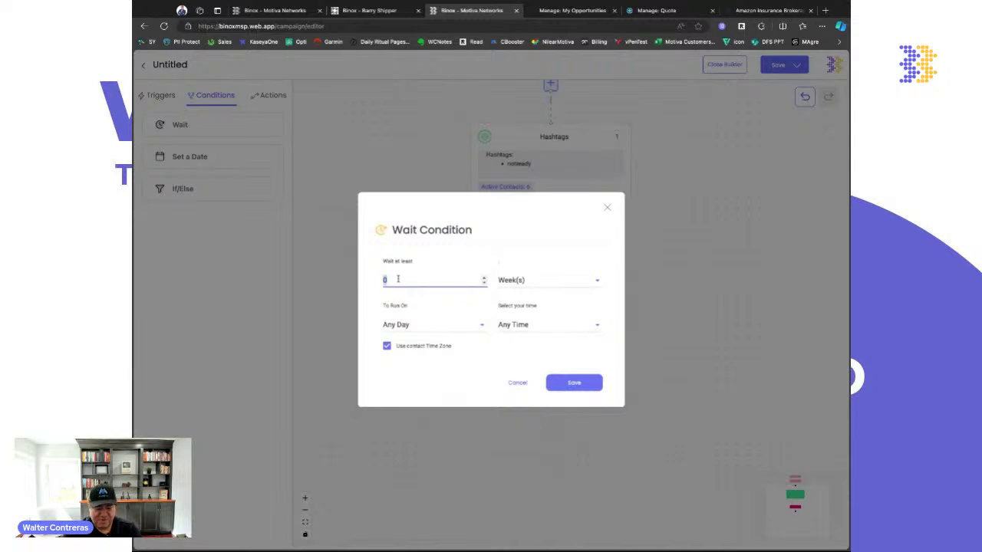
pyautogui.write('1')
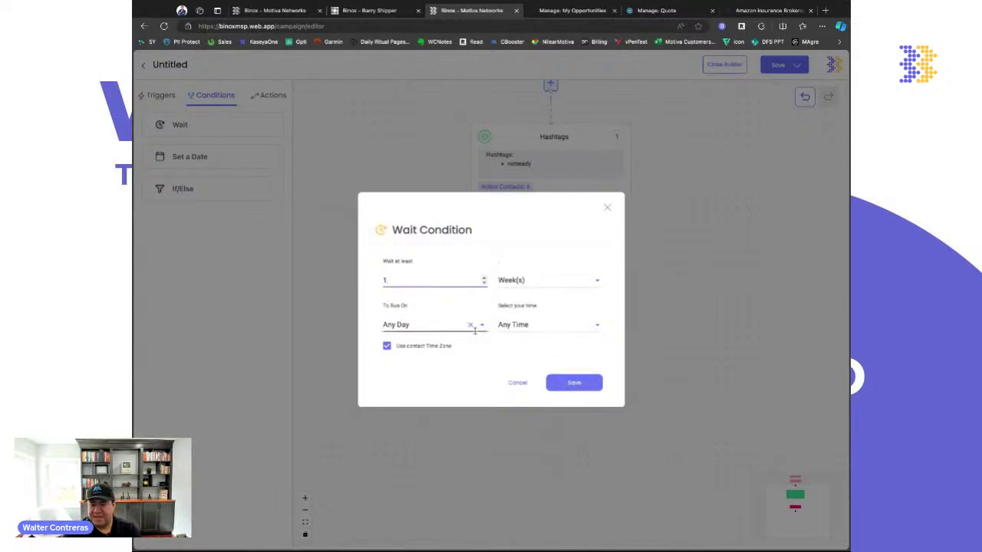
# Set the Wait condition to run on a weekday at 10:30 am and save it.
pyautogui.click(475, 328)
pyautogui.click(478, 327)
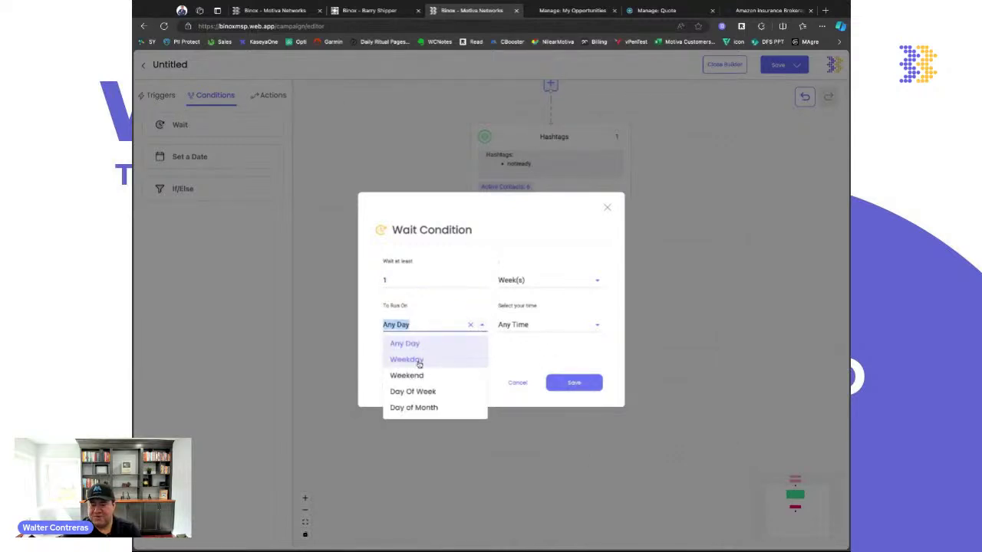
pyautogui.click(418, 362)
pyautogui.click(540, 325)
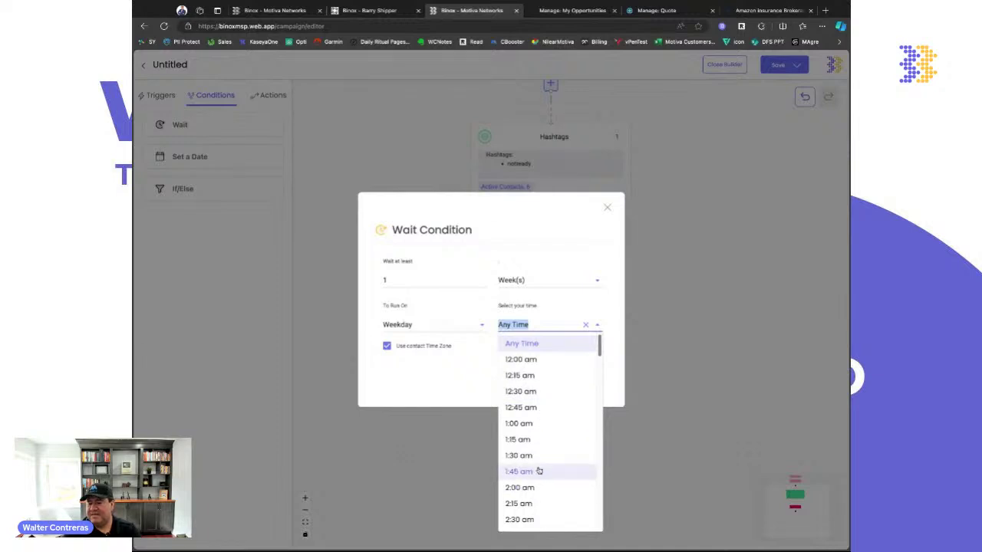
pyautogui.scroll(-10, 539, 470)
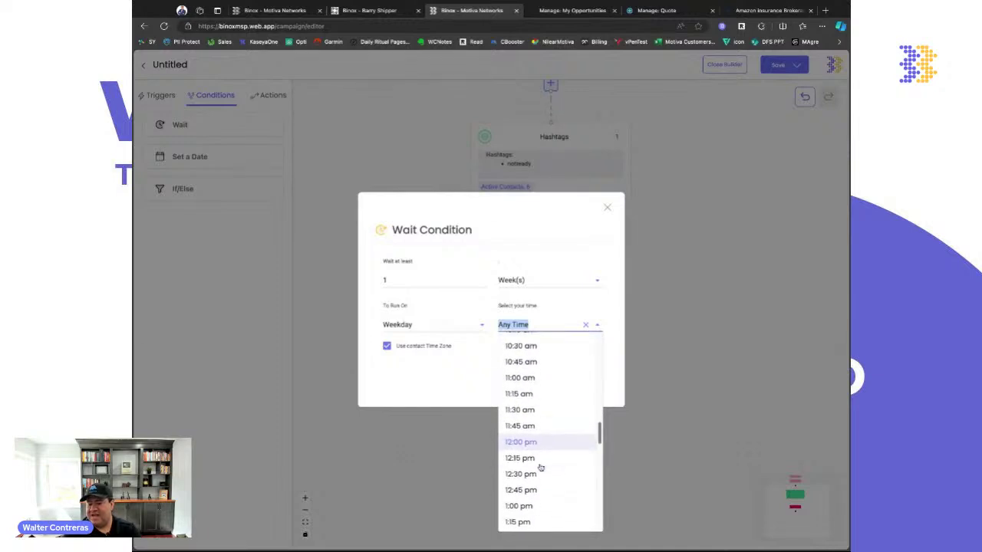
pyautogui.click(524, 346)
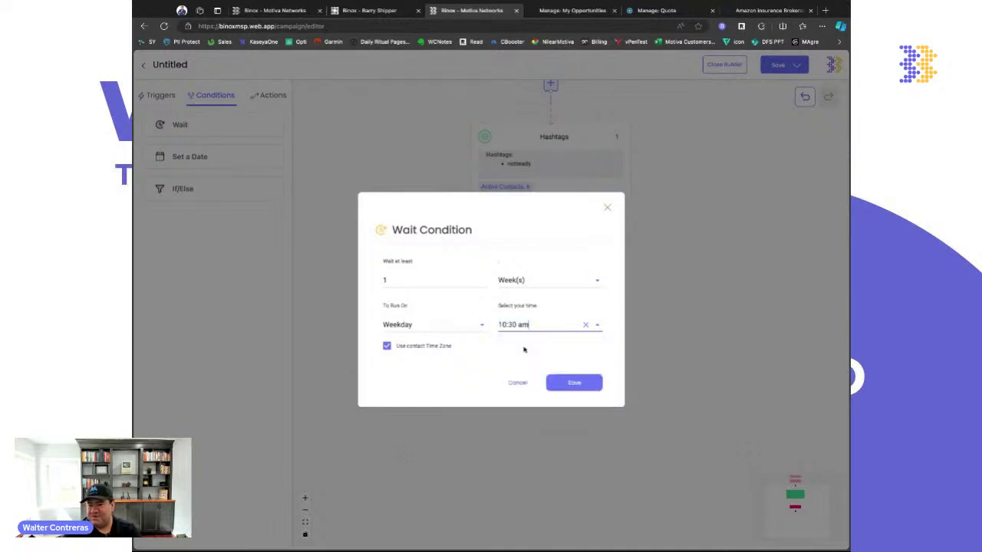
pyautogui.click(573, 382)
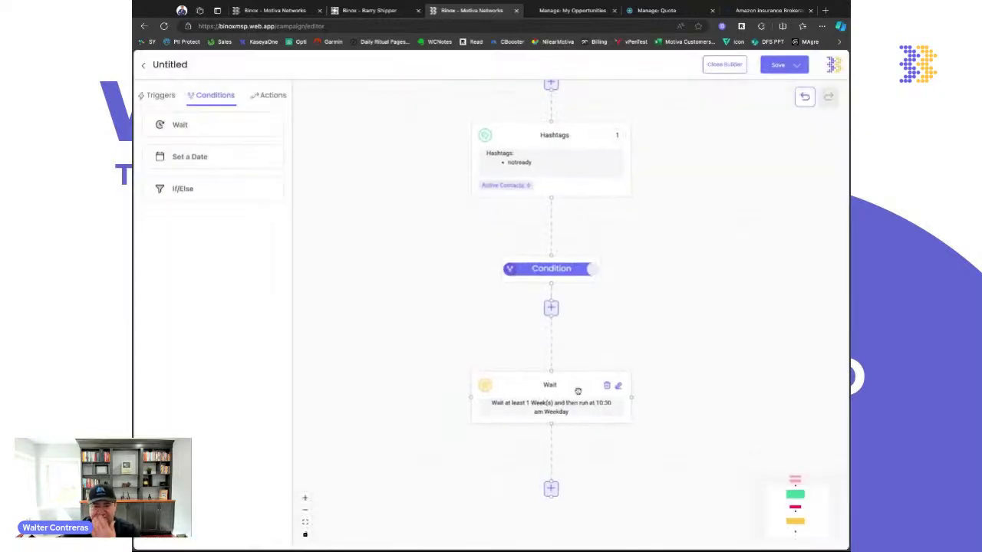
# Add an Email action after the one-week wait using the Zoom Call Reminder template and save it.
pyautogui.click(261, 99)
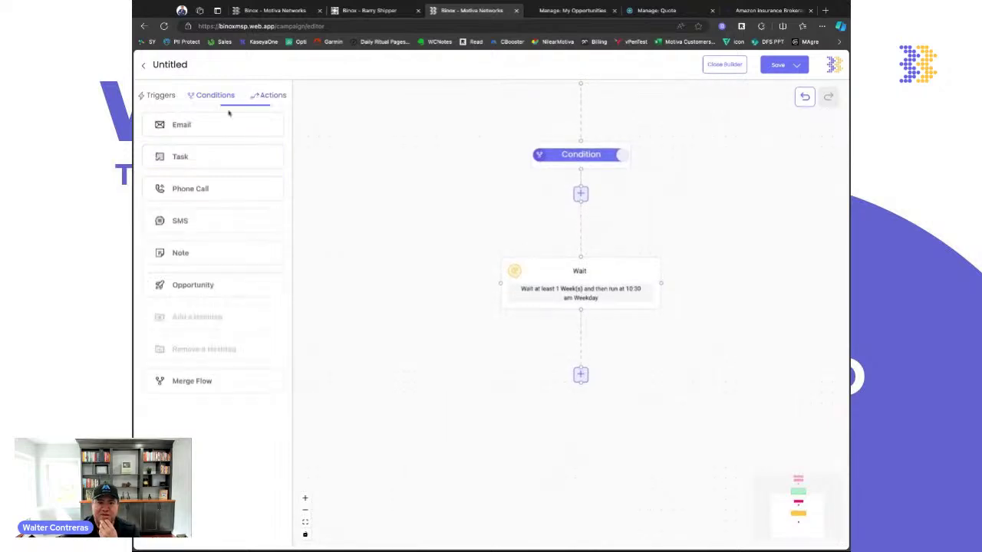
pyautogui.click(187, 127)
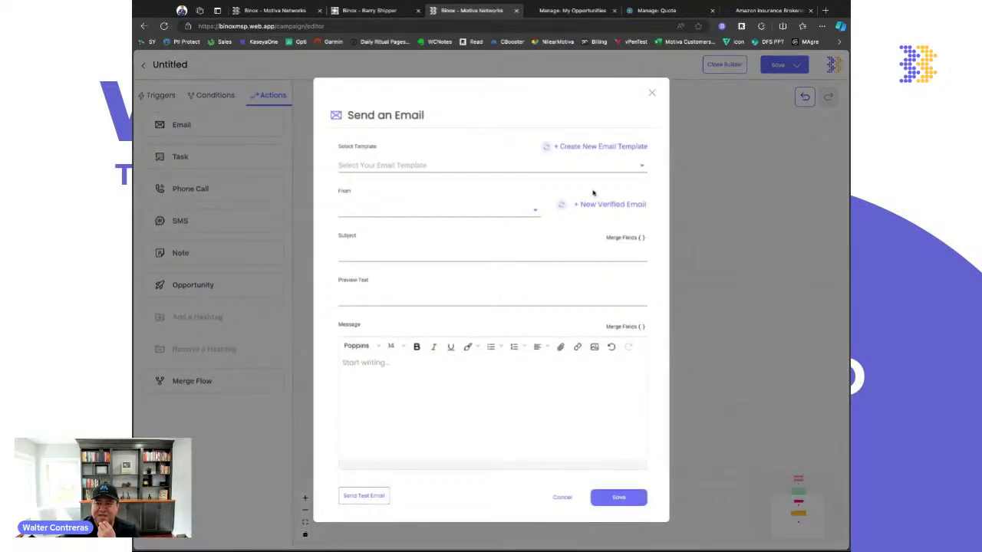
pyautogui.click(643, 165)
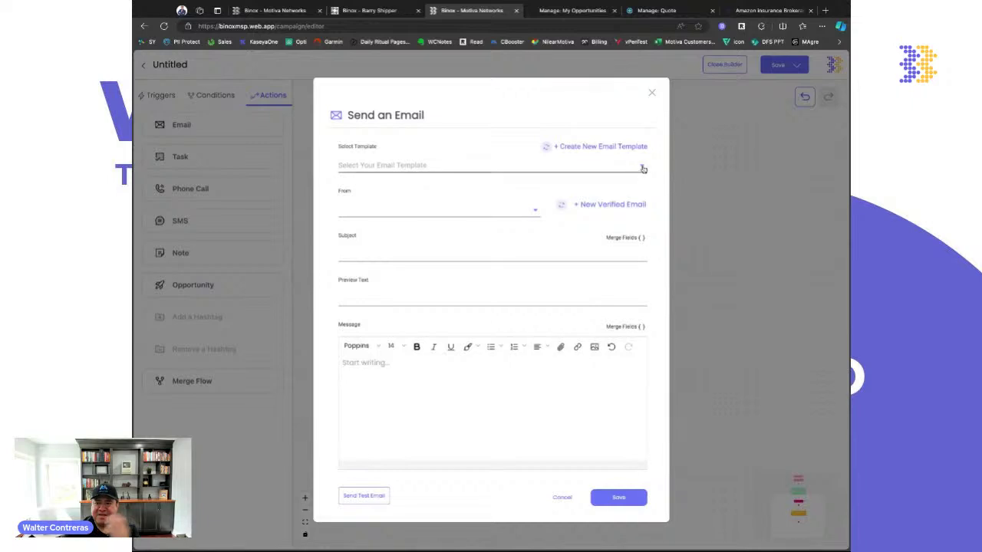
pyautogui.scroll(-3, 430, 311)
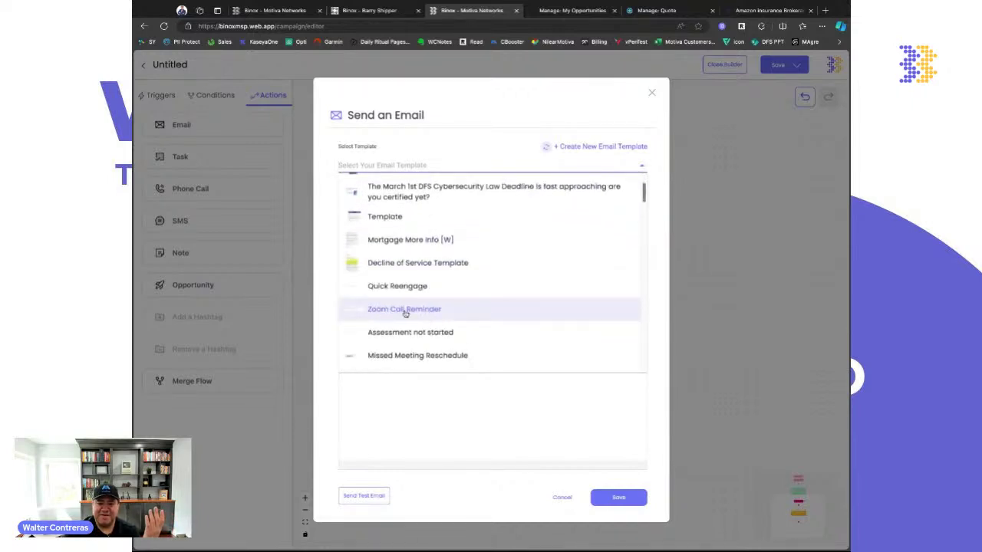
pyautogui.click(406, 310)
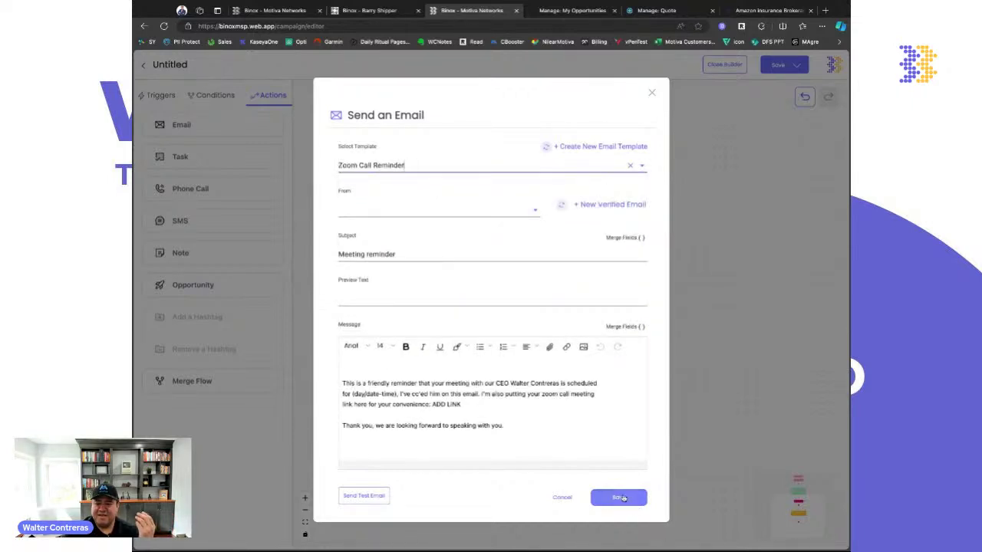
pyautogui.click(621, 497)
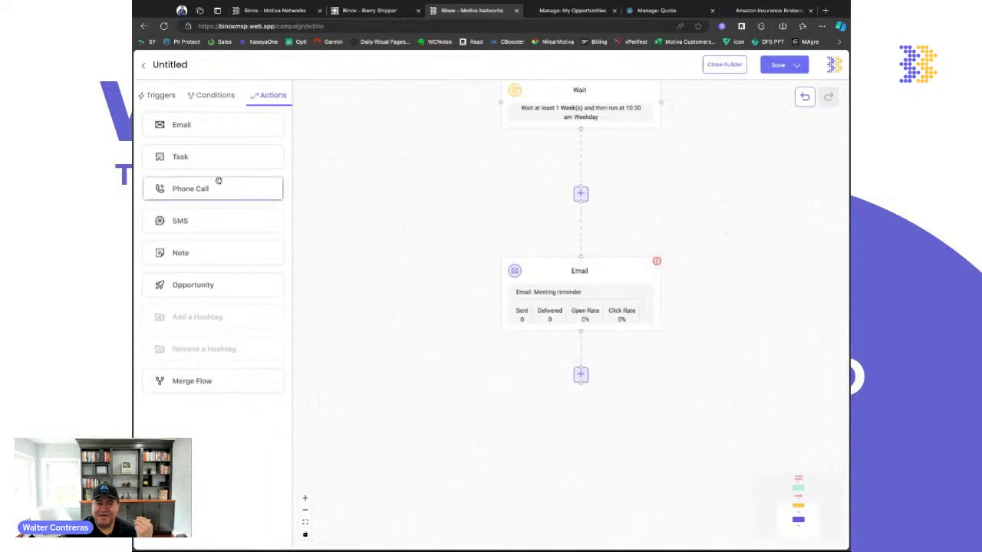
# Add a second Wait condition of at least 1 day after the email, on any day at any time.
pyautogui.click(205, 97)
pyautogui.click(194, 127)
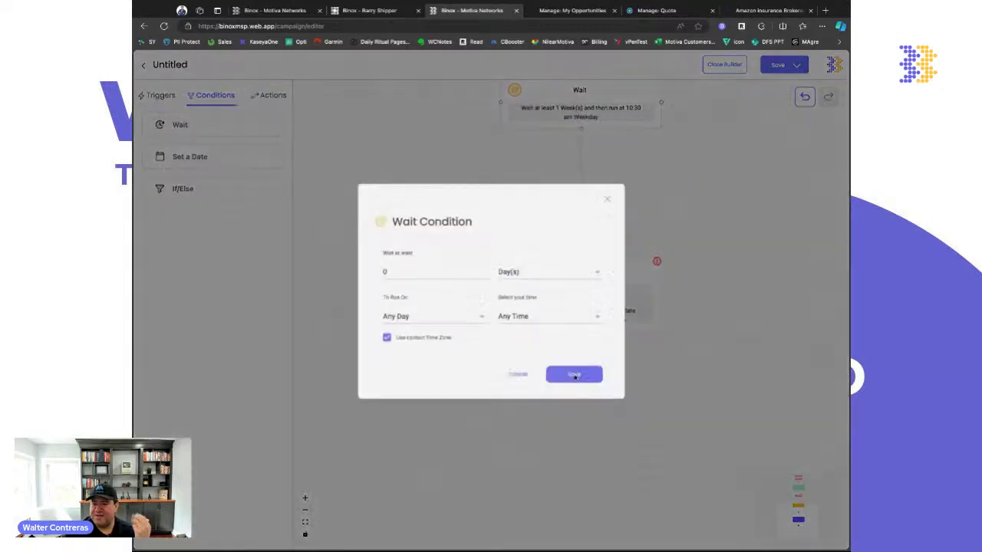
pyautogui.click(421, 281)
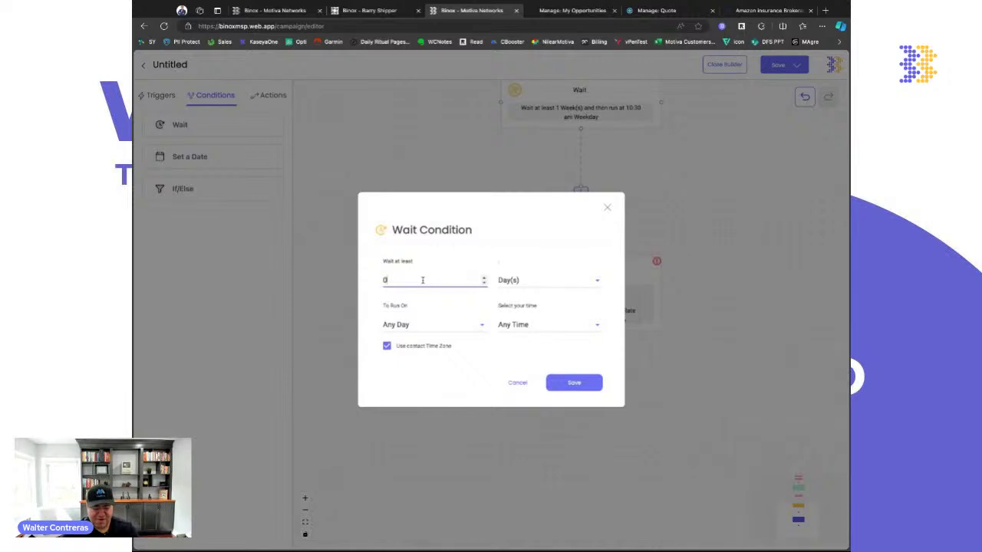
pyautogui.write('1')
pyautogui.click(574, 383)
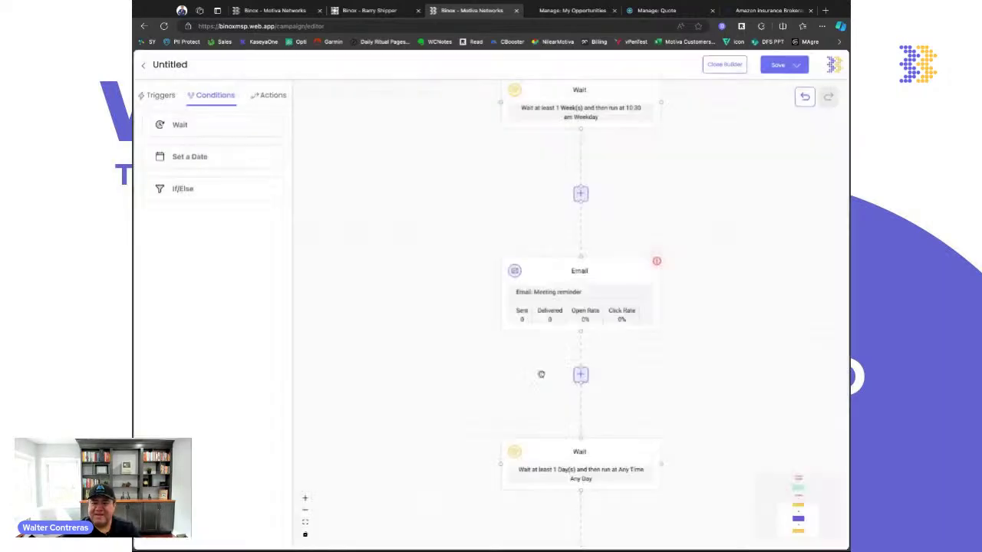
# Add a Phone Call action dated 04/14/2024 at 11:00 am after the one-day wait and save it.
pyautogui.click(271, 95)
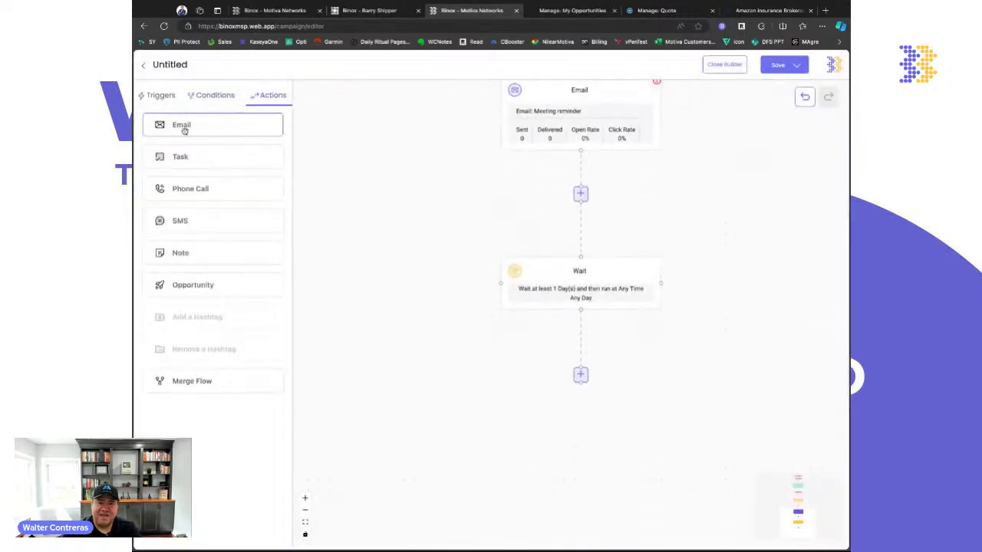
pyautogui.click(191, 190)
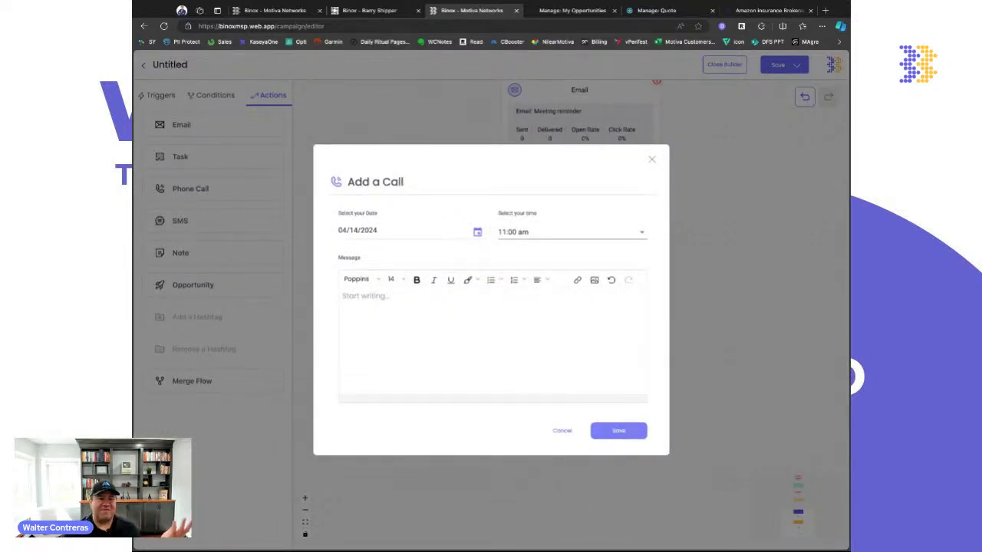
pyautogui.click(618, 430)
pyautogui.scroll(-5, 580, 307)
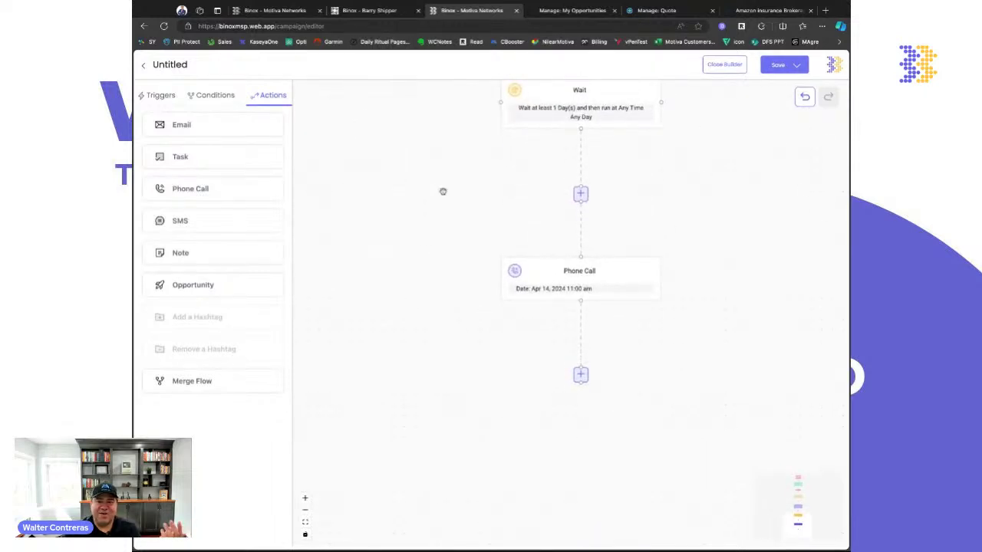
# Review the flow back to its notready trigger, and look up hashtags matching "not" in the Cybersecurity and DFS compliance opportunity without adding one.
pyautogui.moveTo(442, 191); pyautogui.dragTo(429, 447)
pyautogui.moveTo(434, 200); pyautogui.dragTo(441, 462)
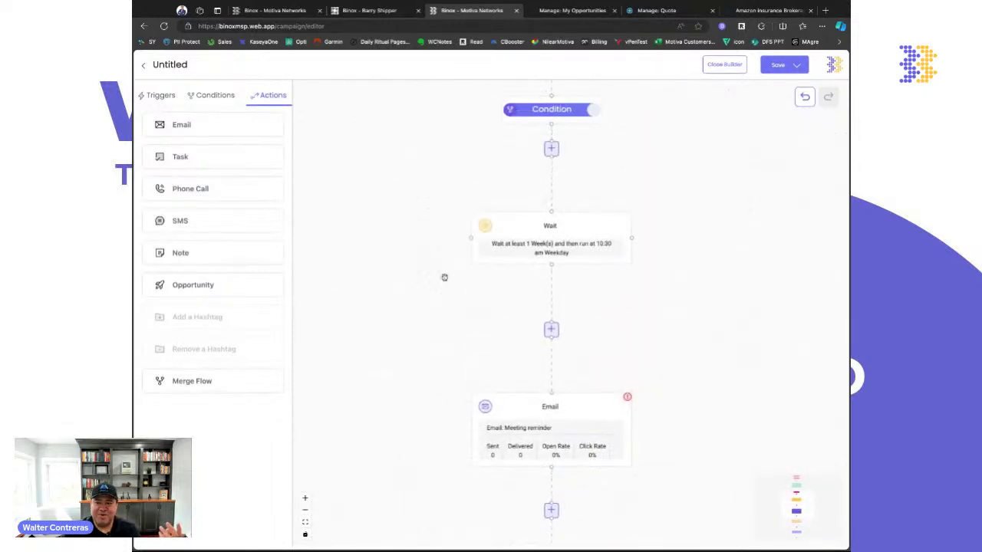
pyautogui.moveTo(445, 276); pyautogui.dragTo(427, 436)
pyautogui.scroll(3, 418, 234)
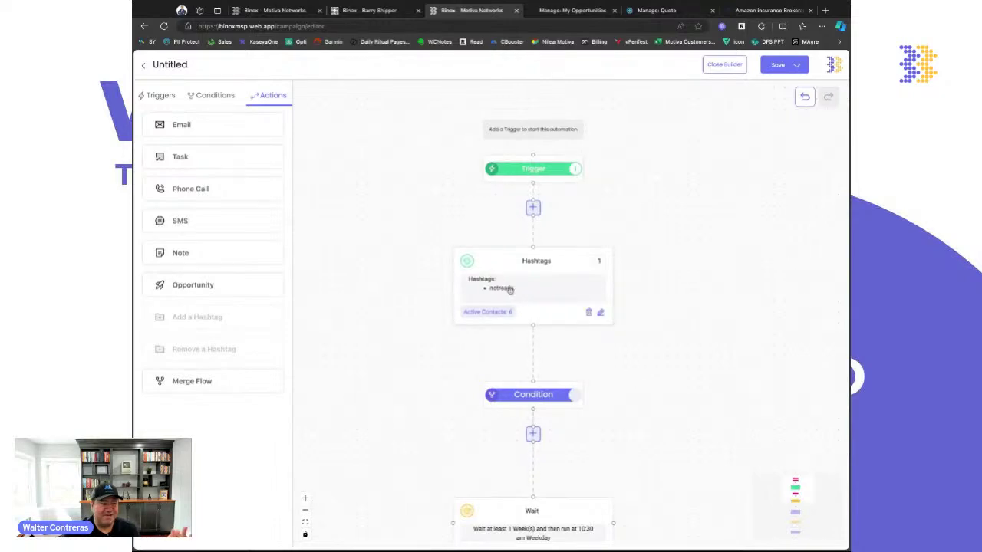
pyautogui.click(387, 11)
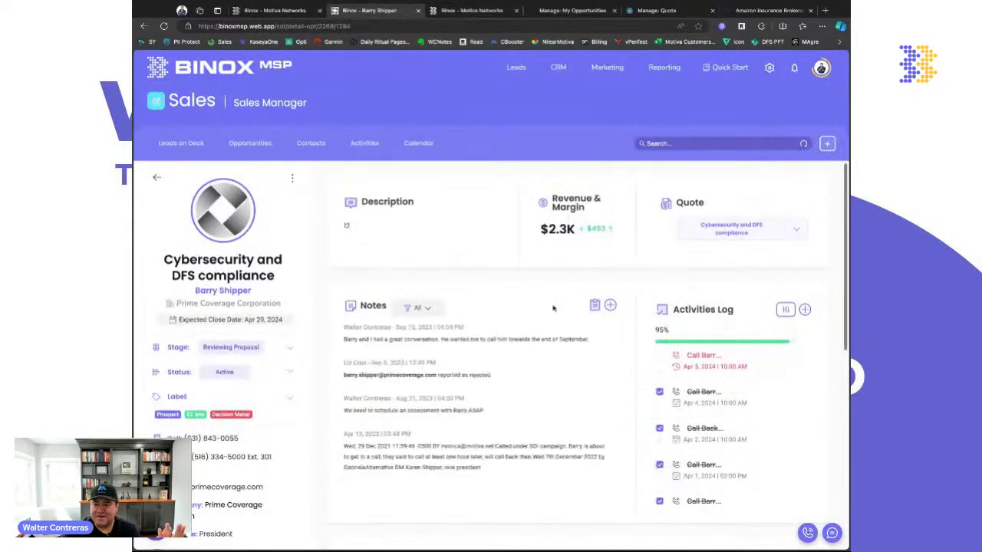
pyautogui.scroll(-15, 552, 308)
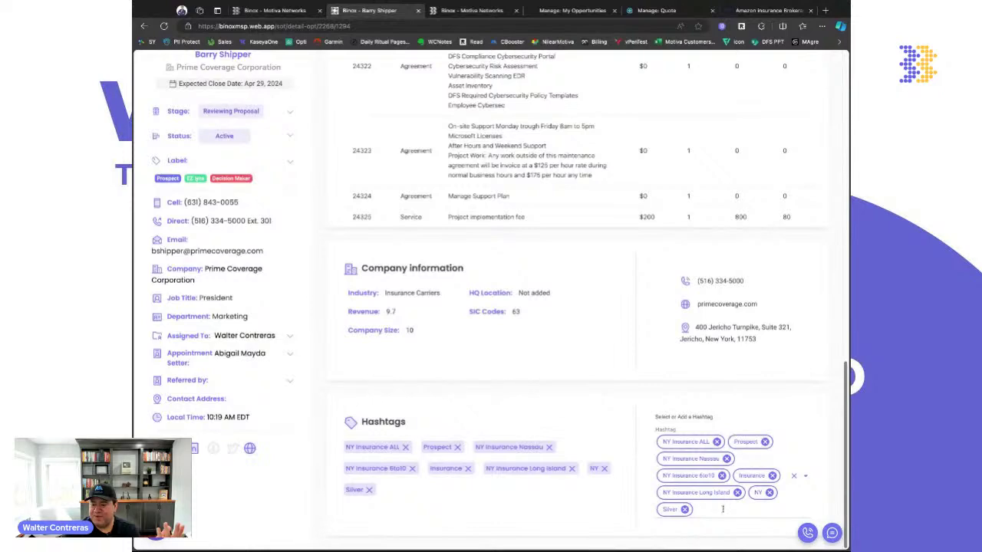
pyautogui.click(723, 510)
pyautogui.write('not')
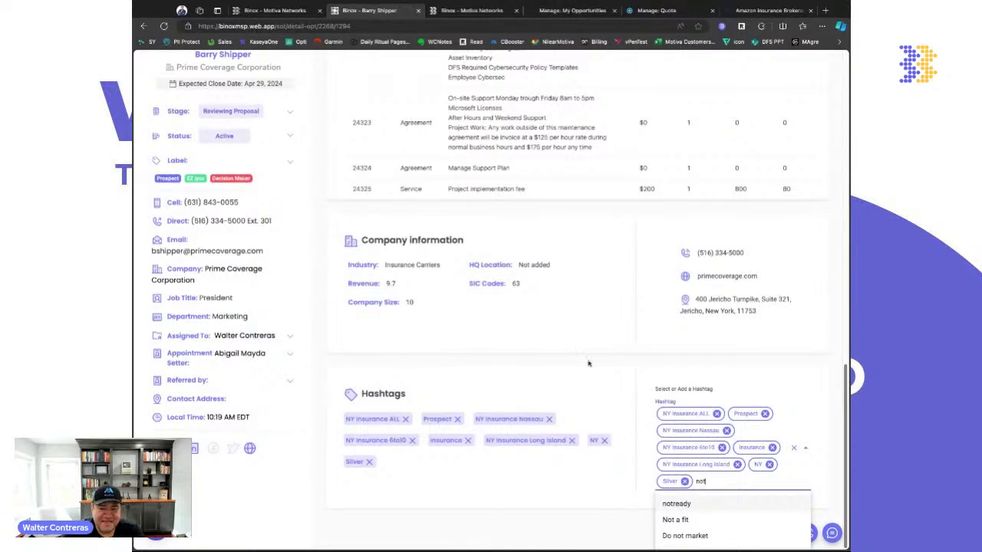
pyautogui.click(611, 312)
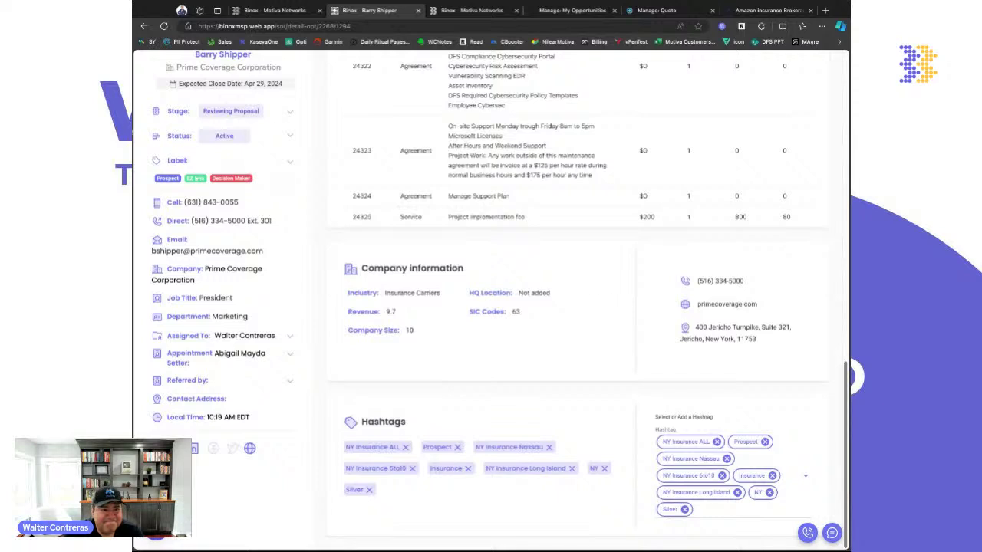